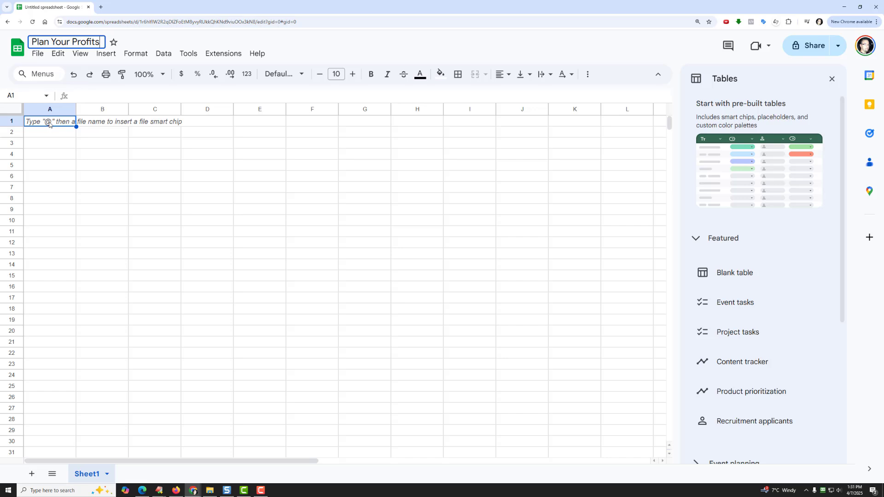
# Enter the label Price in A1 with the value 29.99 beside it in B1.
pyautogui.click(50, 123)
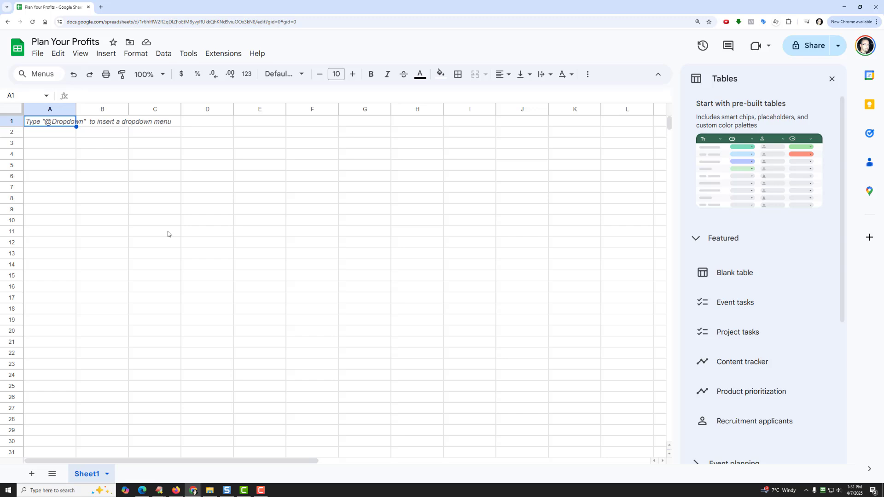
pyautogui.write('S')
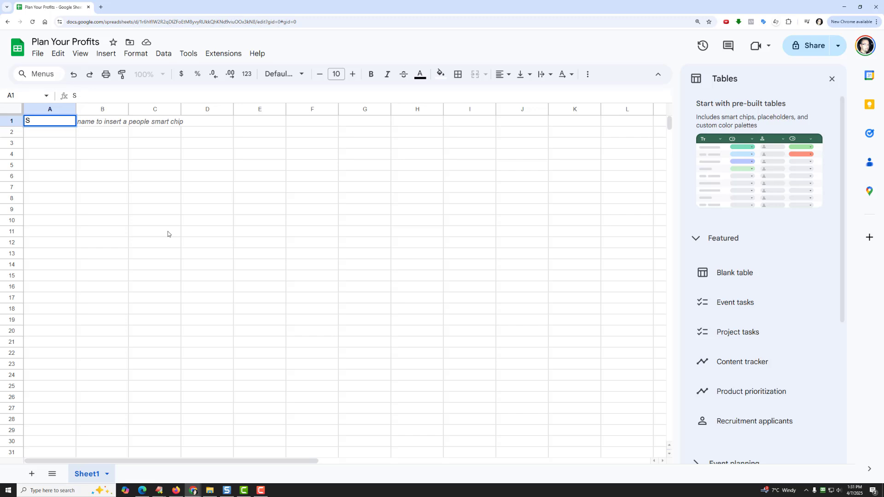
pyautogui.press('BackSpace')
pyautogui.write('Price')
pyautogui.press('Tab')
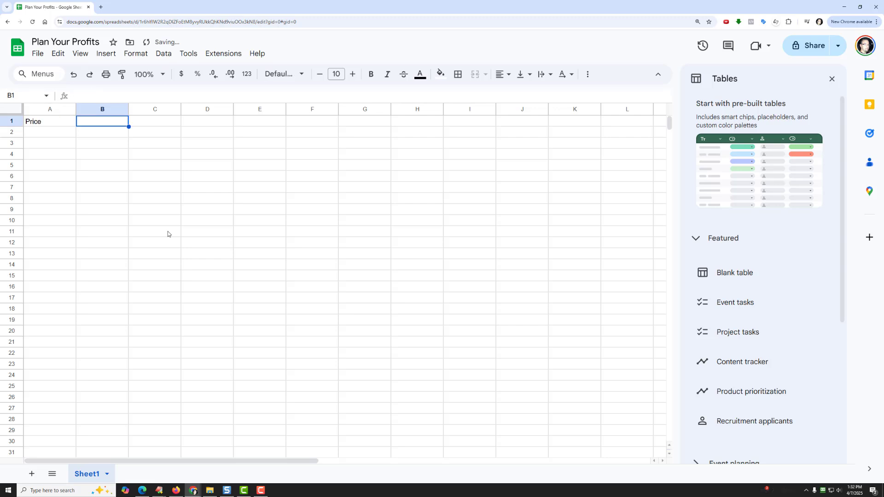
pyautogui.write('29.99')
pyautogui.press('Return')
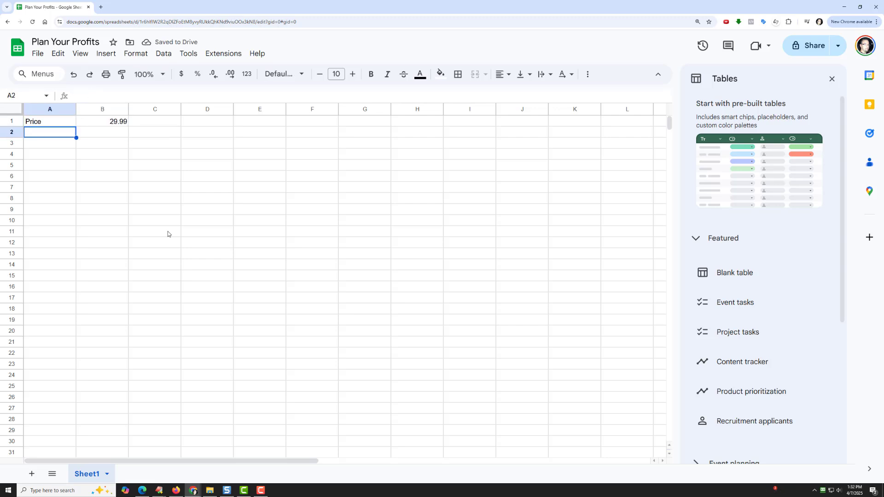
# Enter the label Base Cost in A2 with the value 12.00 beside it in B2.
pyautogui.write('Cos')
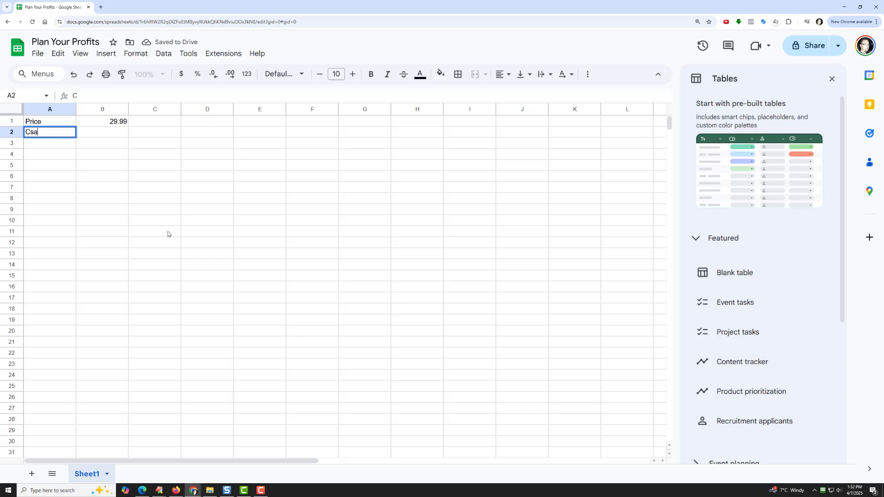
pyautogui.press('BackSpace')
pyautogui.press('BackSpace')
pyautogui.write('P')
pyautogui.press('BackSpace')
pyautogui.press('BackSpace')
pyautogui.write('Base Cost')
pyautogui.press('Tab')
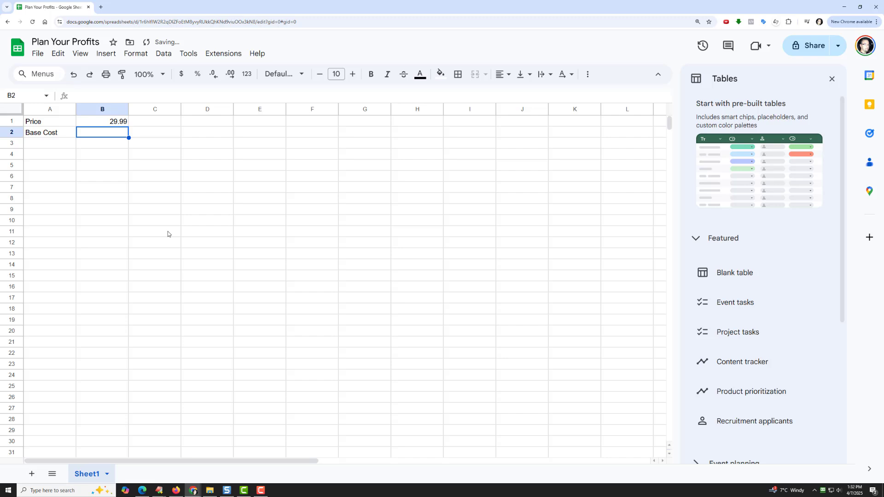
pyautogui.write('12.00')
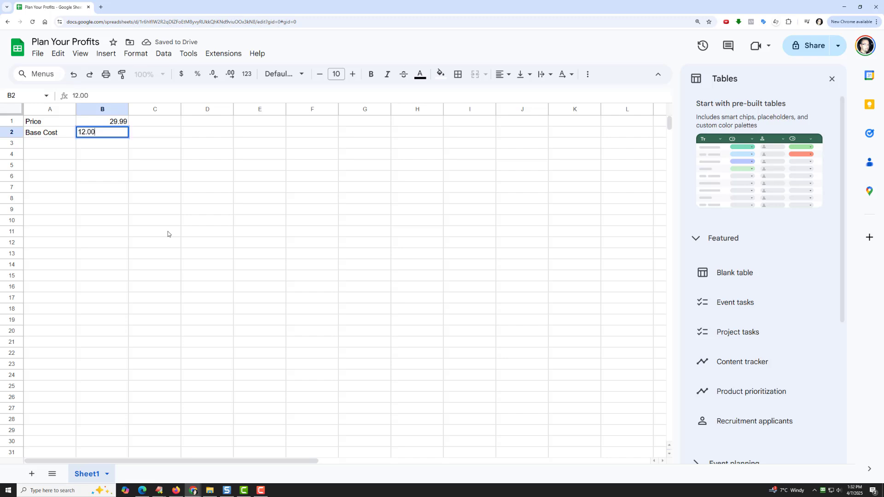
pyautogui.press('Return')
pyautogui.press('Left')
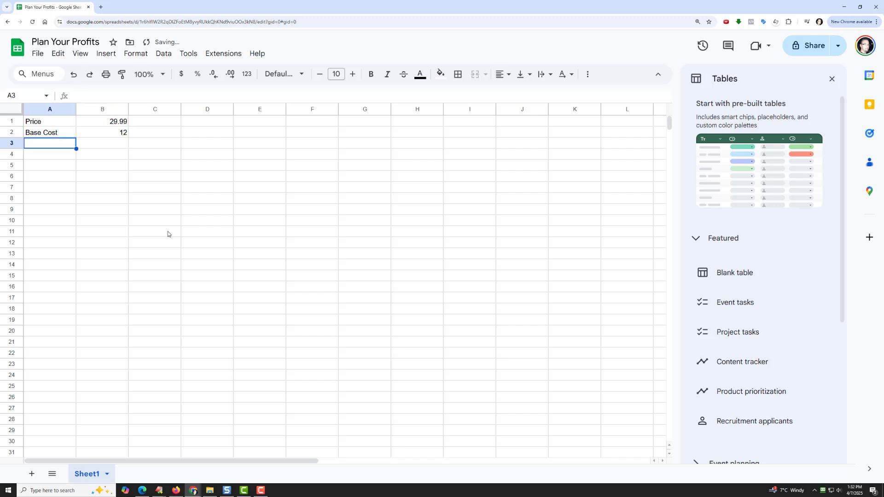
# Enter the label Ads in A3 with the value 15 beside it in B3.
pyautogui.write('Pro')
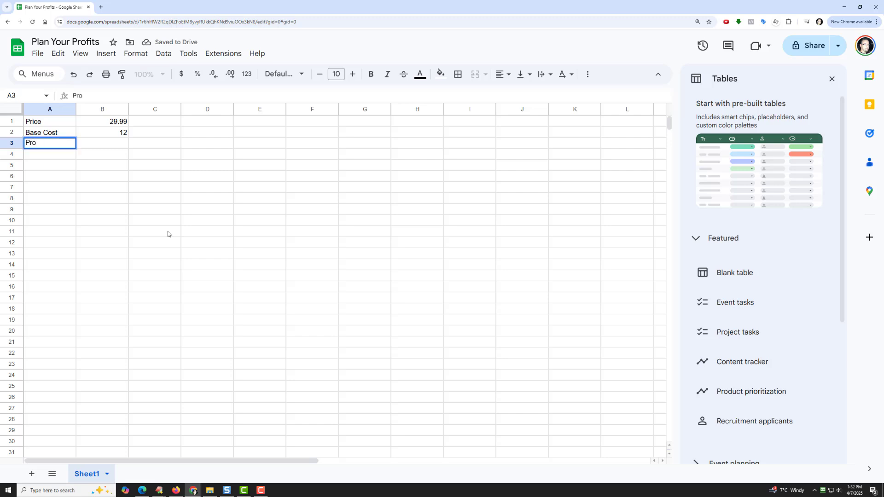
pyautogui.press('BackSpace')
pyautogui.press('BackSpace')
pyautogui.press('BackSpace')
pyautogui.write('Ads')
pyautogui.press('Tab')
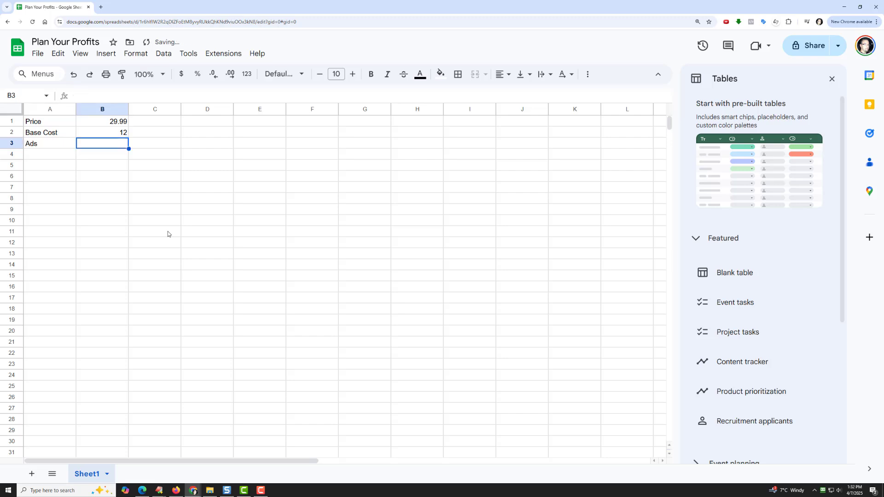
pyautogui.write('15')
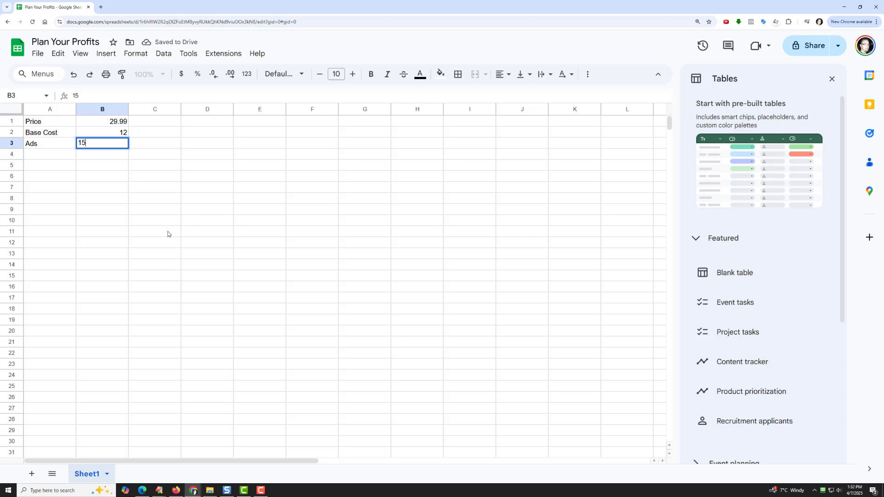
pyautogui.press('Return')
pyautogui.press('Left')
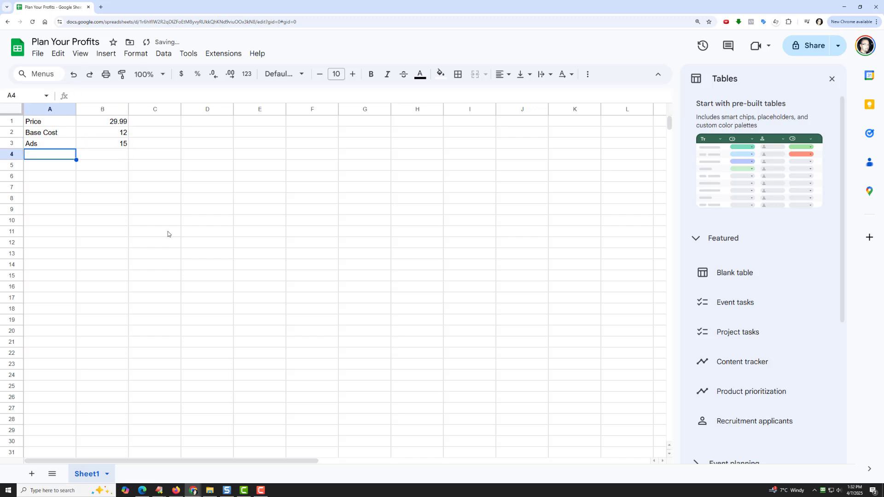
# Label A4 as Profit and calculate price minus base cost in B4 with the formula B1-B2.
pyautogui.write('Profit')
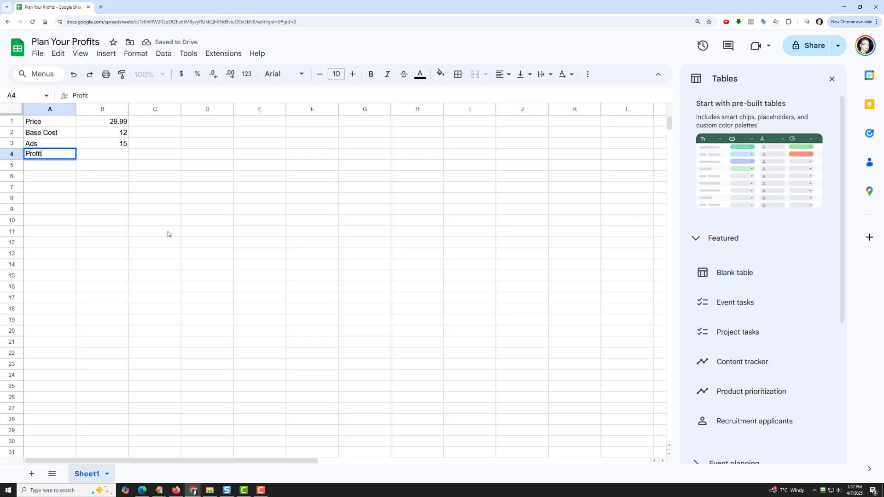
pyautogui.press('Tab')
pyautogui.write('+')
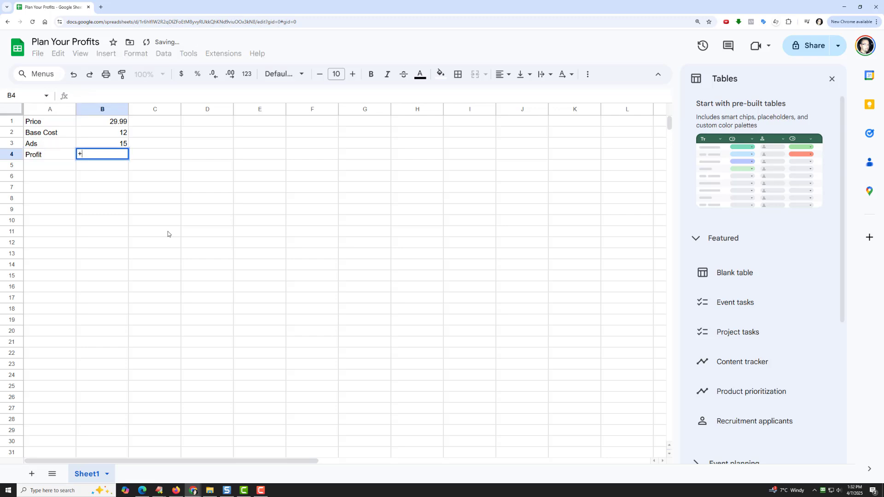
pyautogui.press('Up')
pyautogui.press('Up')
pyautogui.press('Up')
pyautogui.write('-')
pyautogui.press('Up')
pyautogui.press('Up')
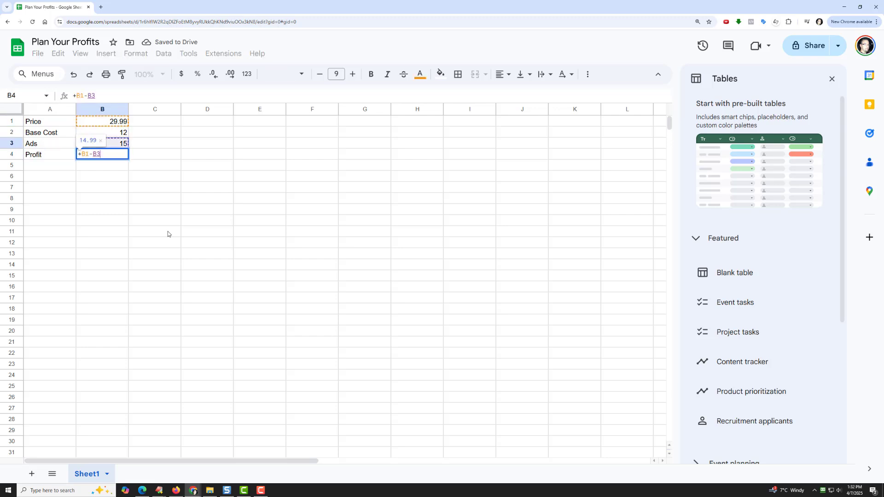
pyautogui.press('Return')
pyautogui.press('Up')
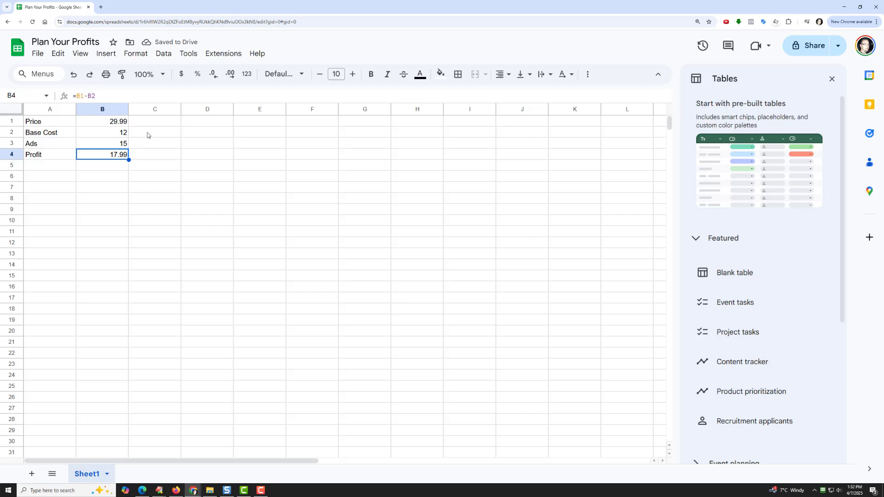
# Try to extend the Profit formula in B4 so it also subtracts the ad cost in B3.
pyautogui.click(133, 92)
pyautogui.write('-')
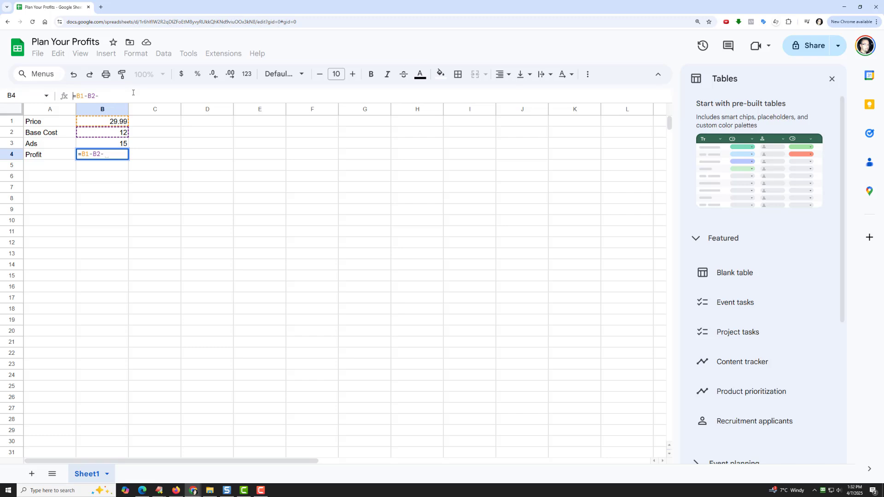
pyautogui.click(102, 143)
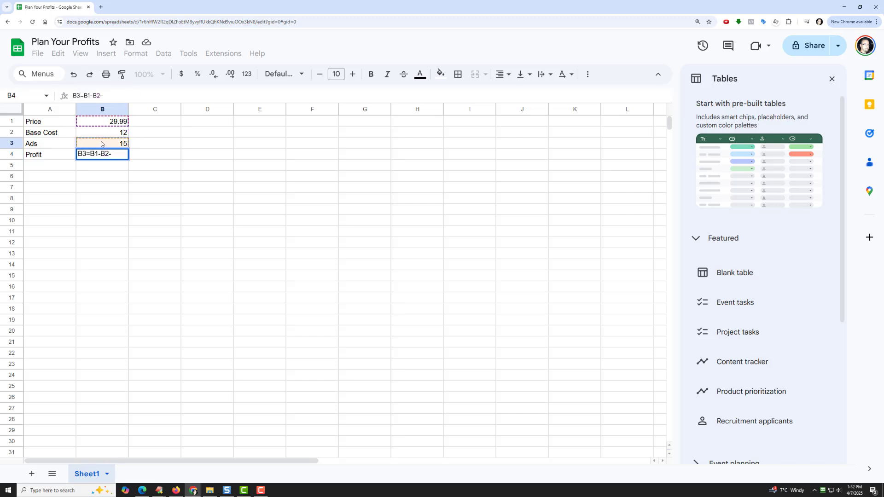
pyautogui.press('Return')
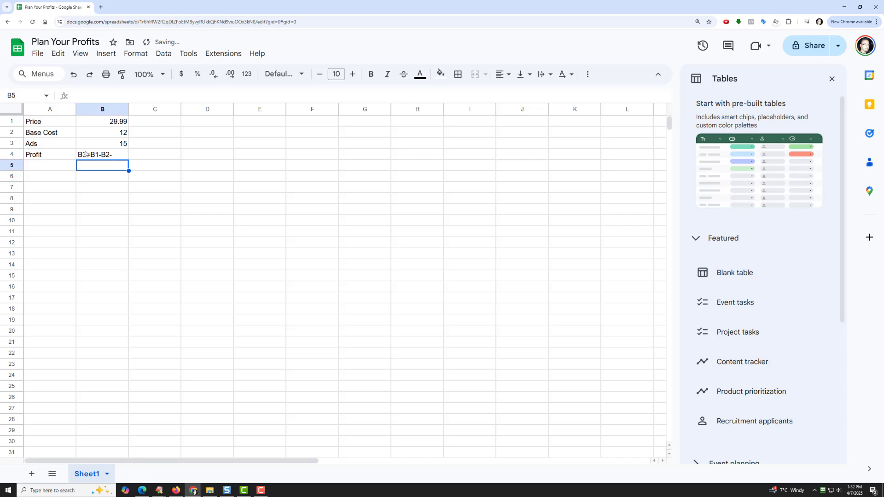
# Rework the Profit entry in B4 into the formula =B3-B1-B2.
pyautogui.click(86, 156)
pyautogui.click(83, 95)
pyautogui.press('BackSpace')
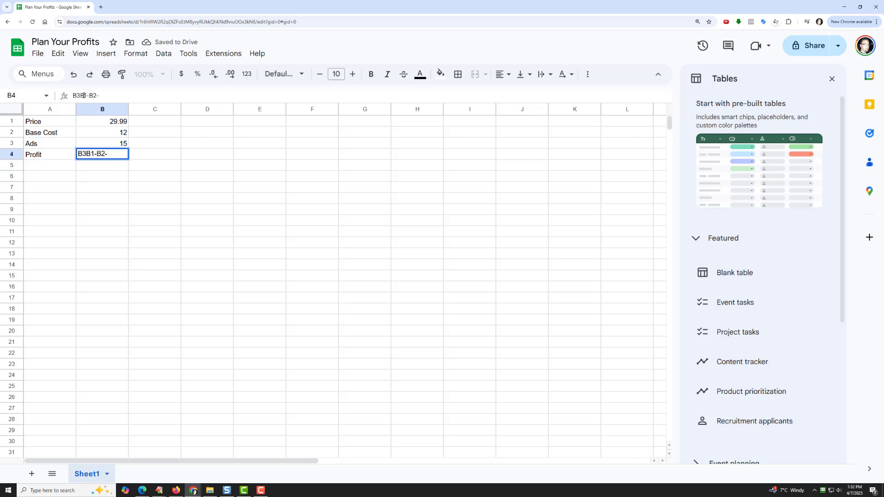
pyautogui.write('-')
pyautogui.press('BackSpace')
pyautogui.press('Return')
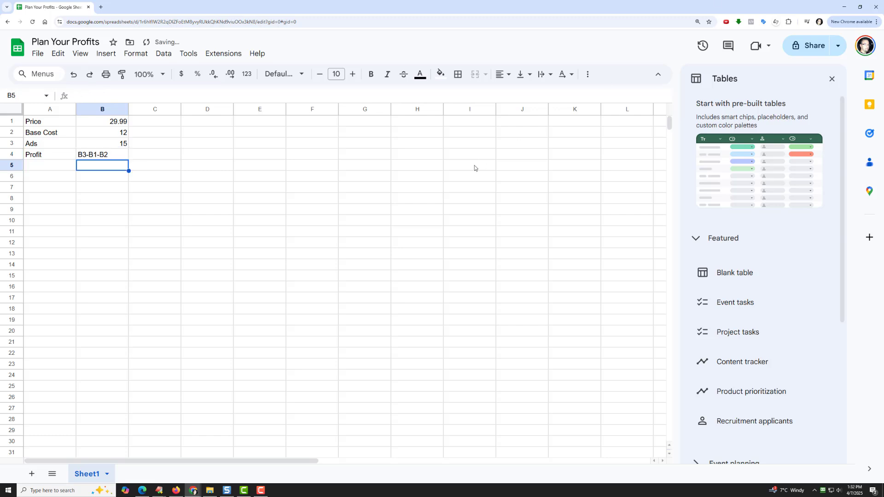
pyautogui.click(104, 156)
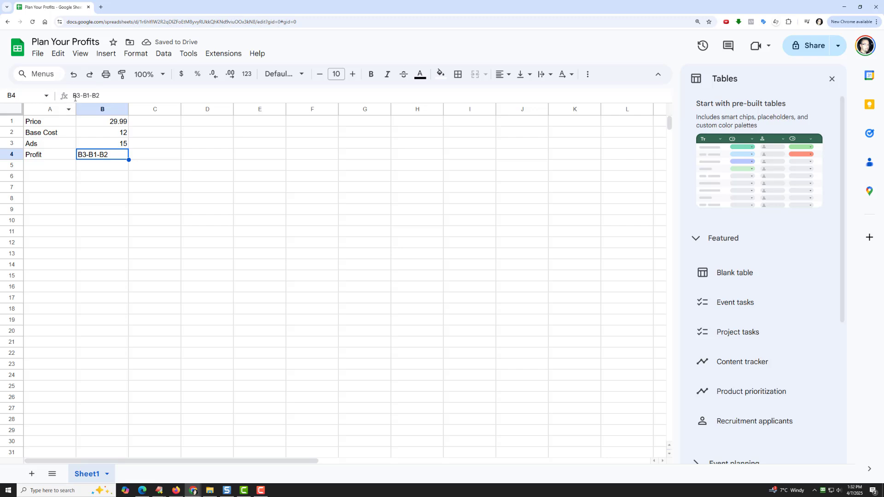
pyautogui.press('Return')
pyautogui.press('Home')
pyautogui.write('=')
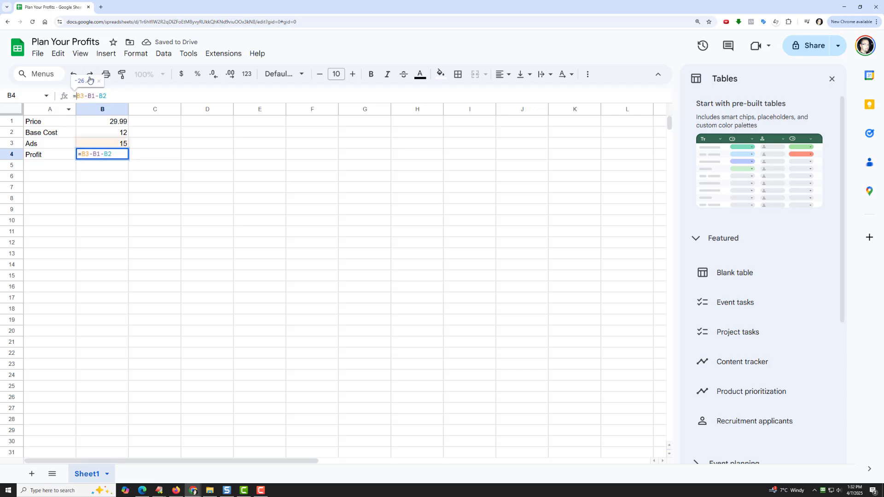
pyautogui.press('Return')
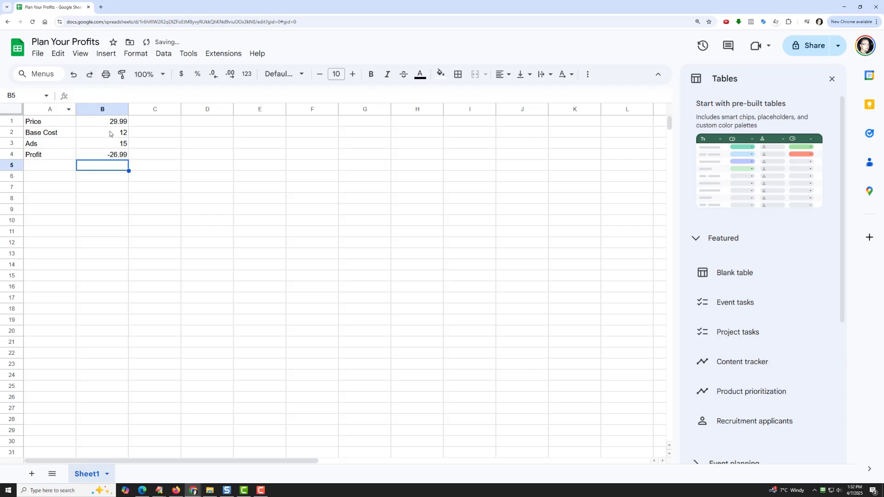
# Replace the Profit formula in B4 with price minus base cost minus ads, B1-B2-B3.
pyautogui.click(106, 155)
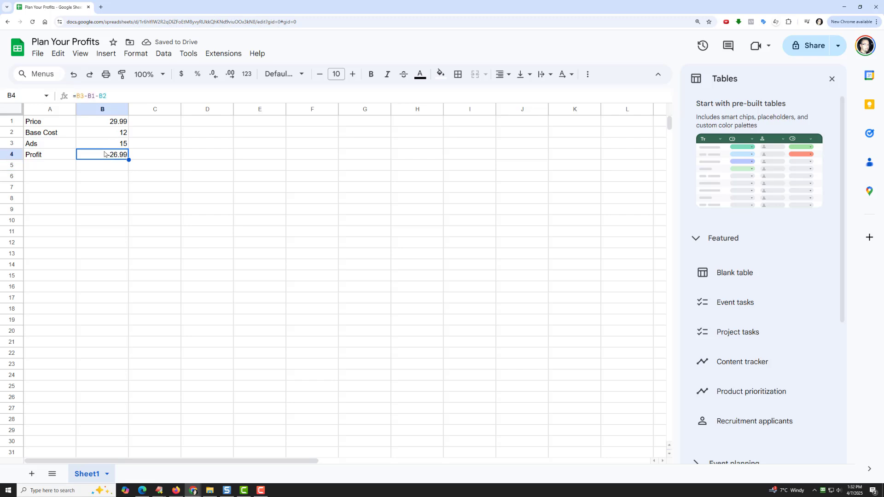
pyautogui.write('+')
pyautogui.press('Up')
pyautogui.press('Up')
pyautogui.press('Up')
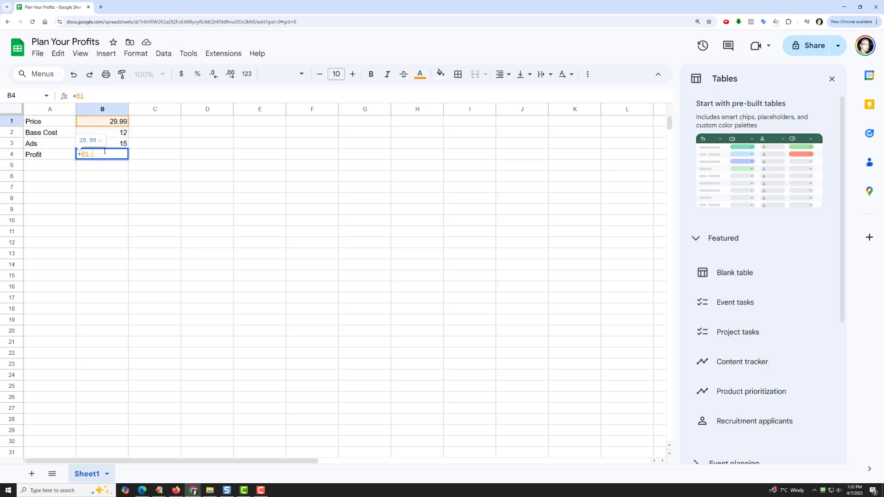
pyautogui.write('-')
pyautogui.press('Down')
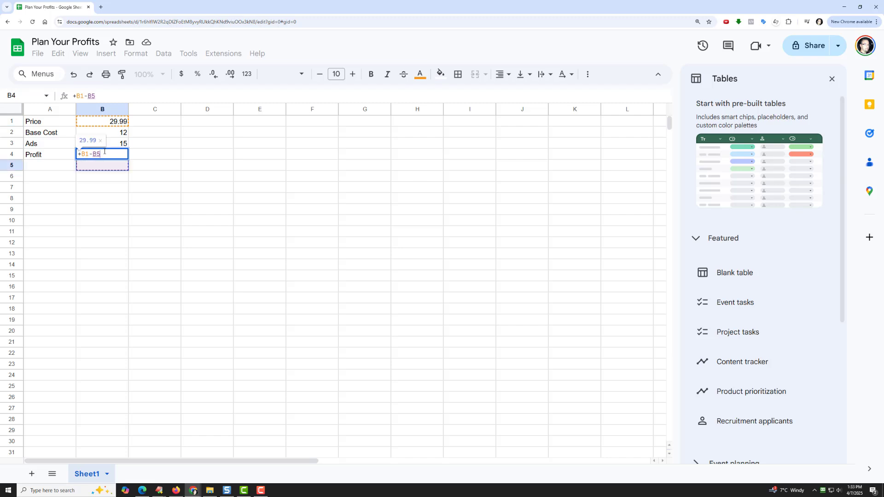
pyautogui.press('Up')
pyautogui.press('Up')
pyautogui.press('Up')
pyautogui.write('-')
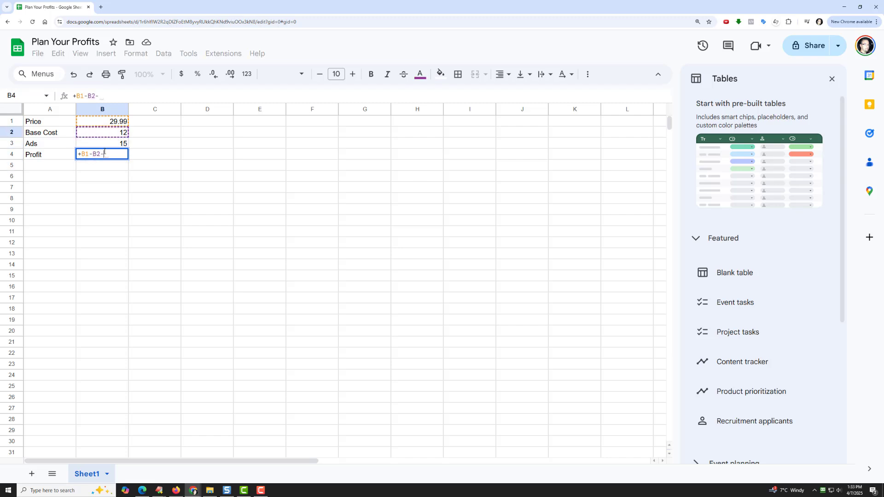
pyautogui.press('Up')
pyautogui.press('Return')
pyautogui.press('Left')
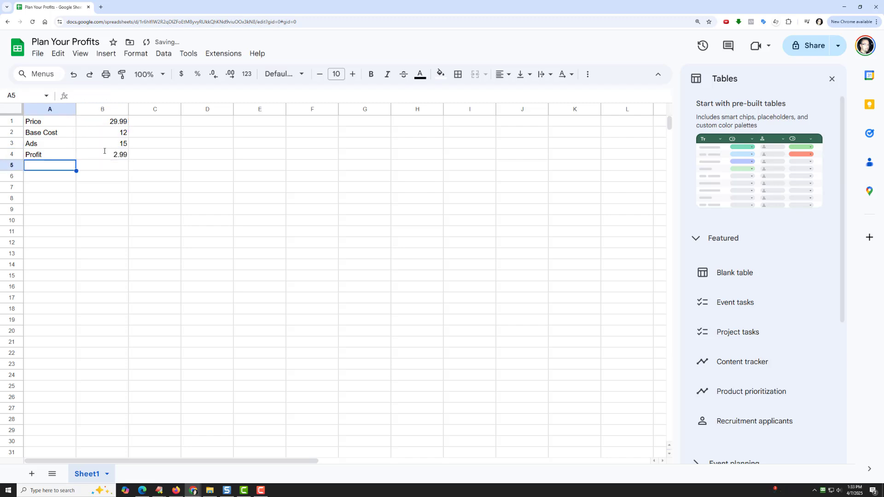
pyautogui.press('Down')
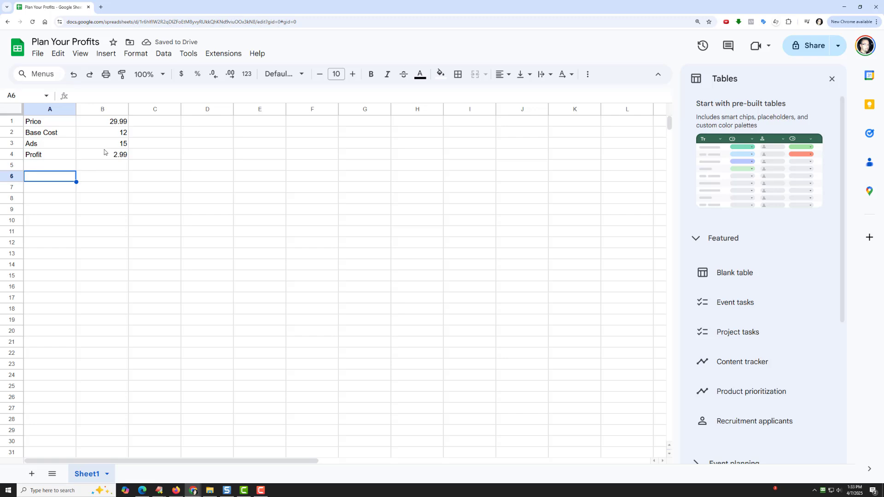
pyautogui.click(112, 145)
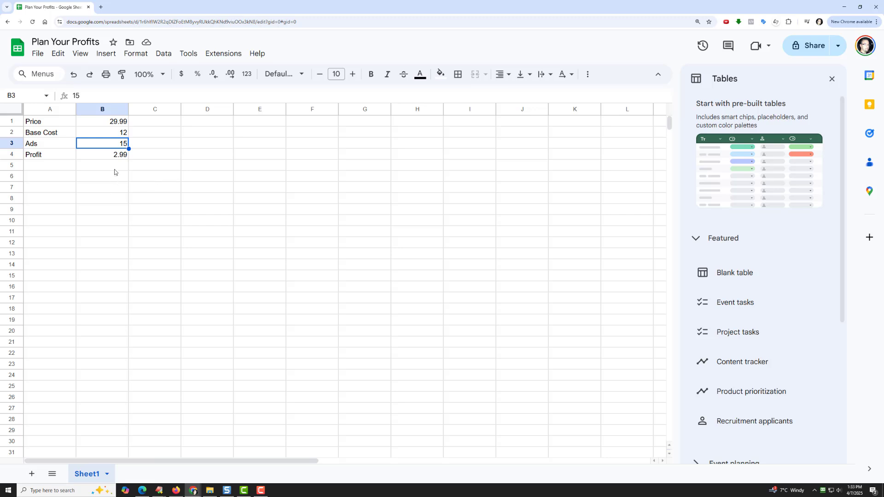
# Enter the label Margin in A5, below Profit.
pyautogui.click(50, 168)
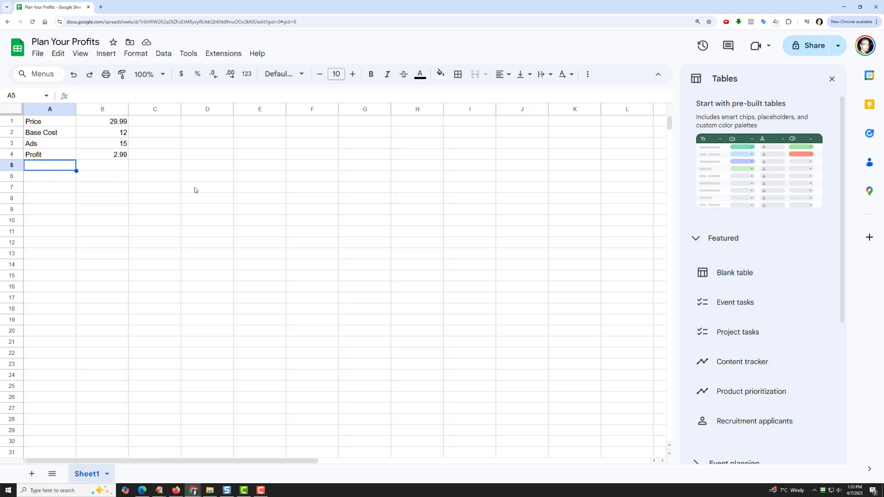
pyautogui.write('Incre')
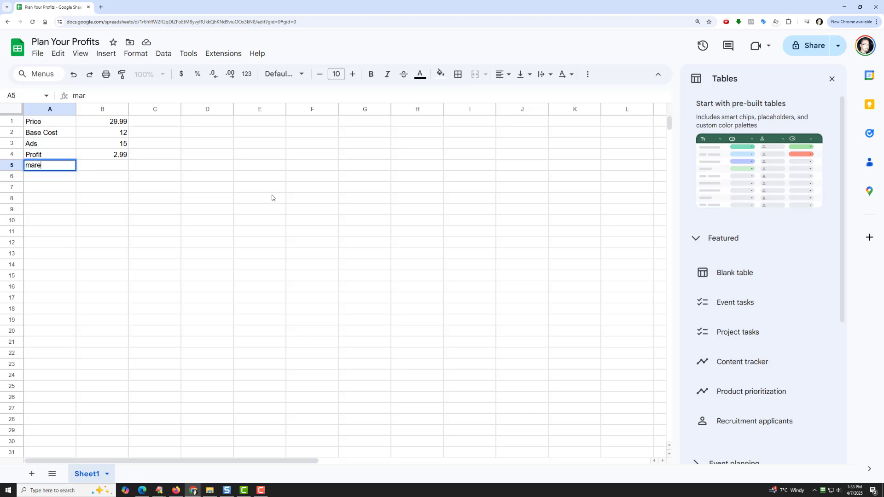
pyautogui.press('BackSpace')
pyautogui.press('BackSpace')
pyautogui.press('BackSpace')
pyautogui.press('BackSpace')
pyautogui.press('BackSpace')
pyautogui.write('Margin')
pyautogui.press('Tab')
# Enter the Margin formula in B5 as profit divided by price, B4/B1.
pyautogui.write('+')
pyautogui.press('Up')
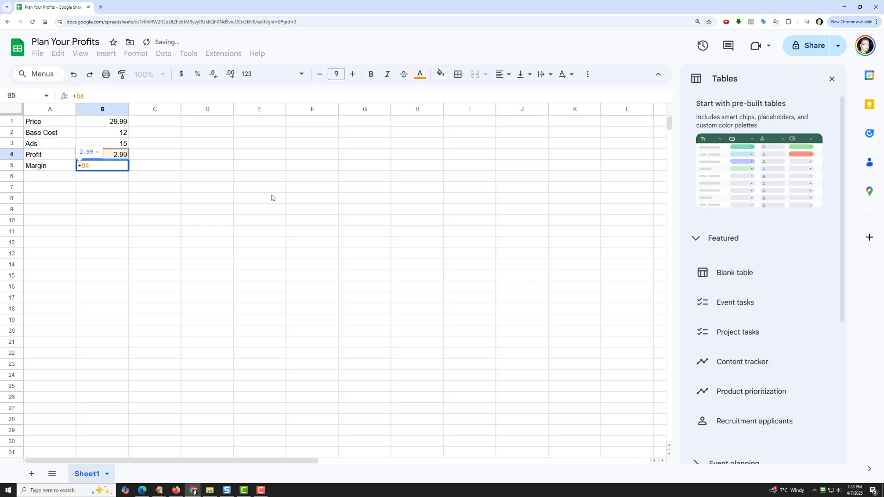
pyautogui.write('/')
pyautogui.press('Up')
pyautogui.press('Up')
pyautogui.press('Up')
pyautogui.press('Up')
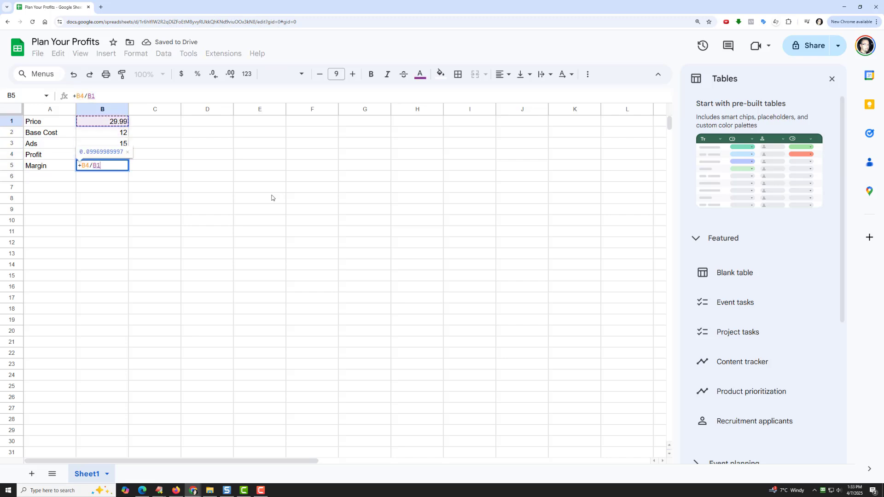
pyautogui.press('Return')
# Format the Margin value in B5 as a percentage.
pyautogui.press('Up')
pyautogui.press('Right')
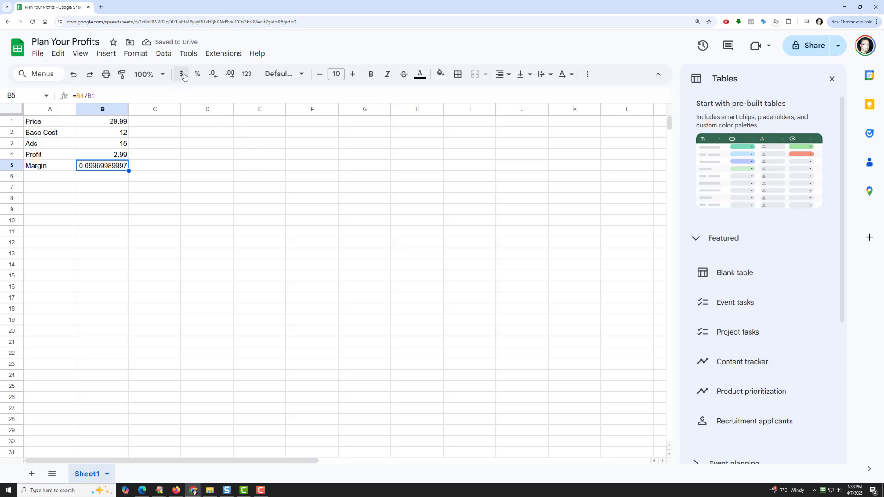
pyautogui.click(200, 74)
pyautogui.click(41, 191)
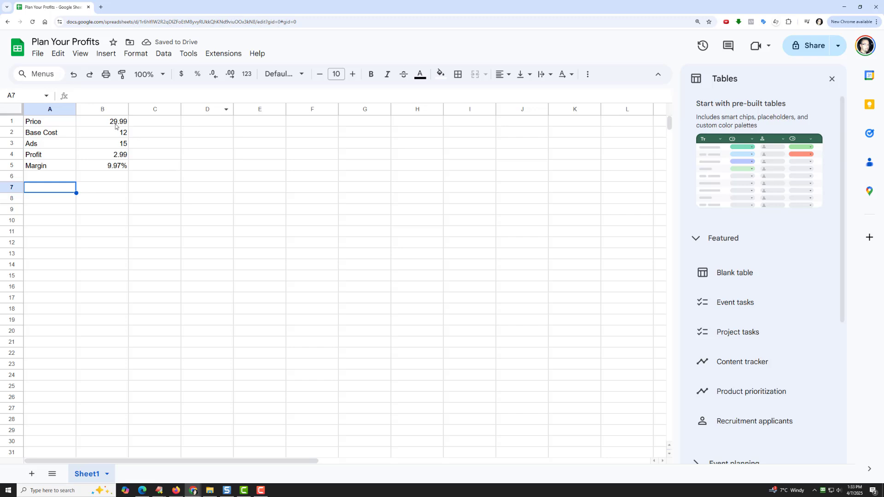
# Format the price, base cost, ads and profit values in B1:B4 as dollar currency.
pyautogui.moveTo(114, 133); pyautogui.dragTo(116, 154)
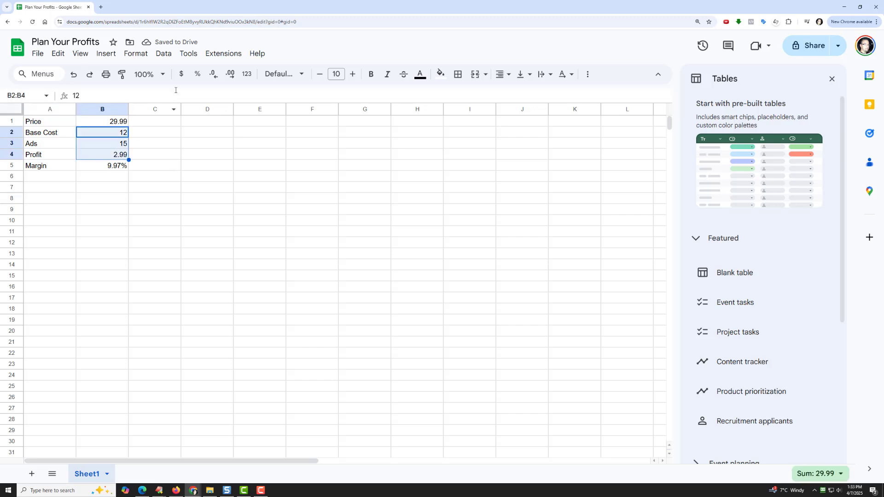
pyautogui.click(182, 74)
pyautogui.click(205, 153)
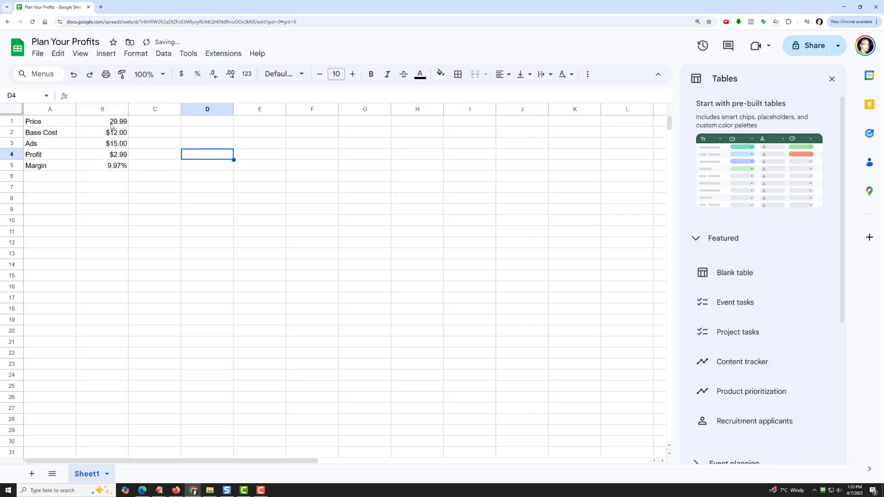
pyautogui.moveTo(114, 122); pyautogui.dragTo(116, 156)
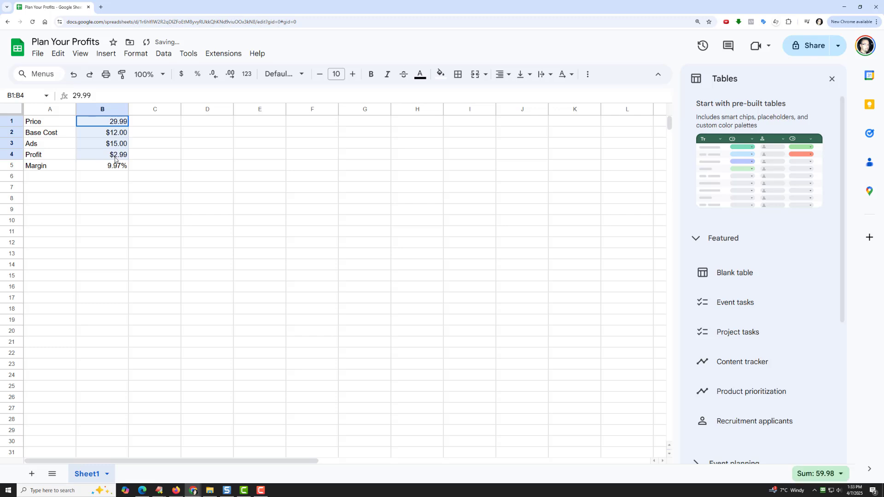
pyautogui.click(182, 75)
pyautogui.click(184, 177)
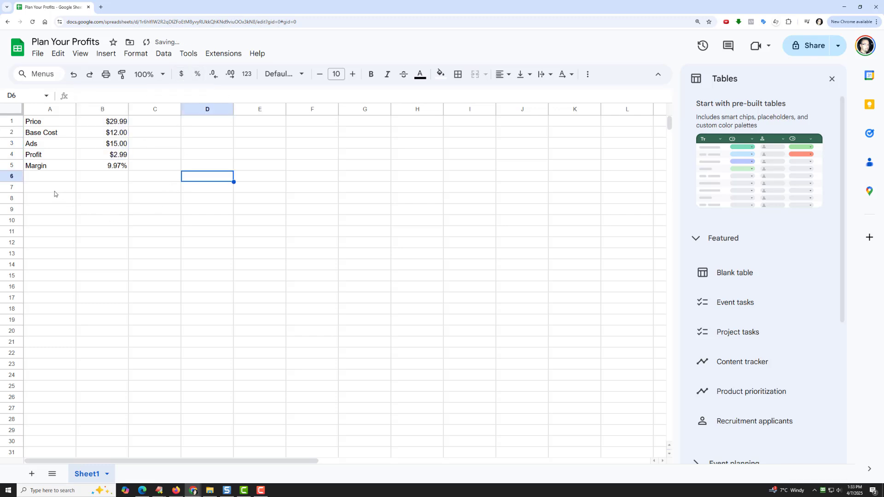
# Extend the Ads label in A3 so that it reads Ads Cost.
pyautogui.click(54, 191)
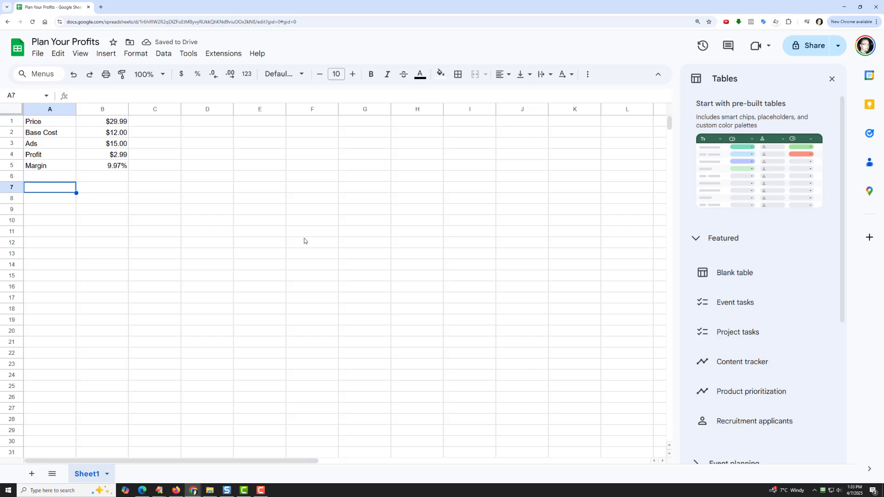
pyautogui.press('Up')
pyautogui.press('Up')
pyautogui.press('Up')
pyautogui.press('Up')
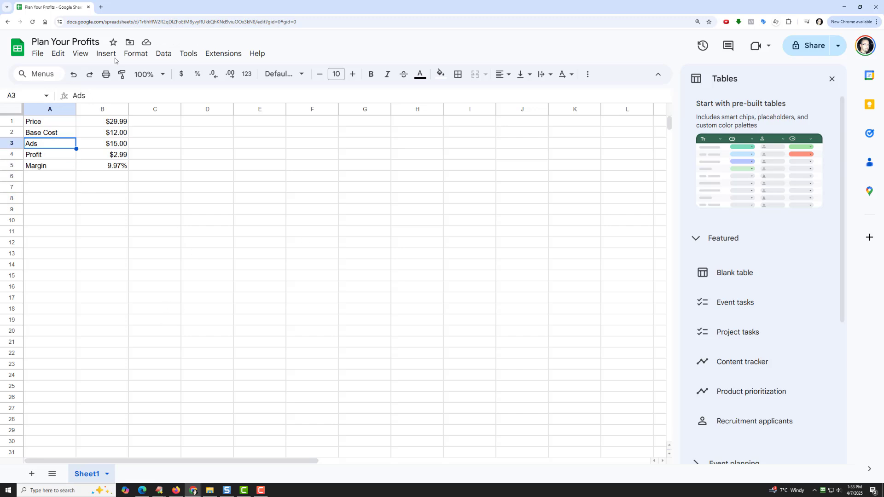
pyautogui.press('Return')
pyautogui.write('Cost')
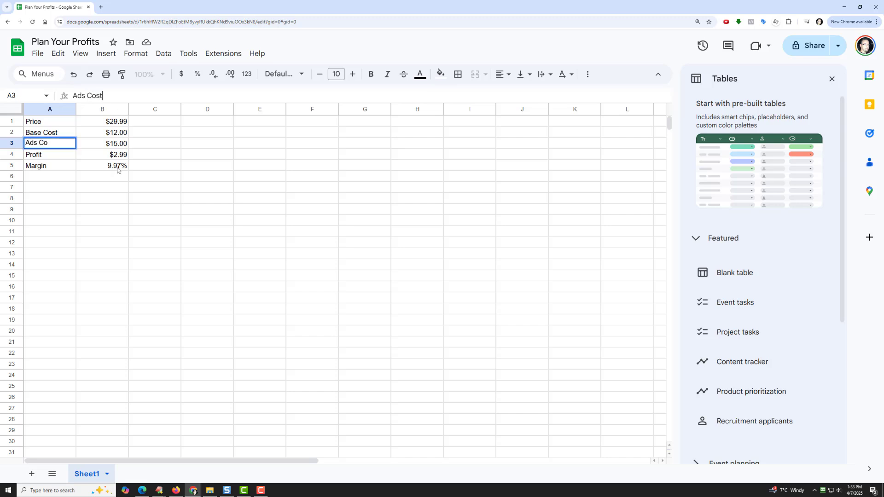
pyautogui.press('Return')
# Add a Start label in A7 with the value 1 beside it in B7.
pyautogui.press('Down')
pyautogui.press('Down')
pyautogui.press('Down')
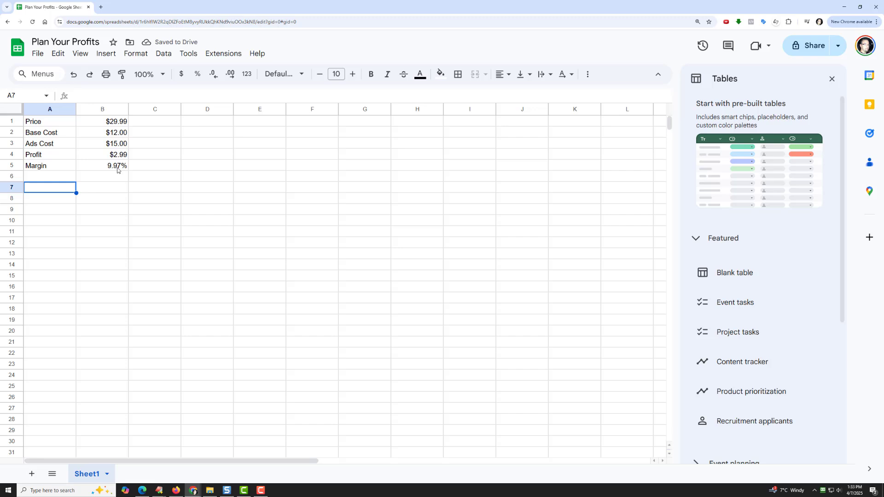
pyautogui.write('Start')
pyautogui.press('Tab')
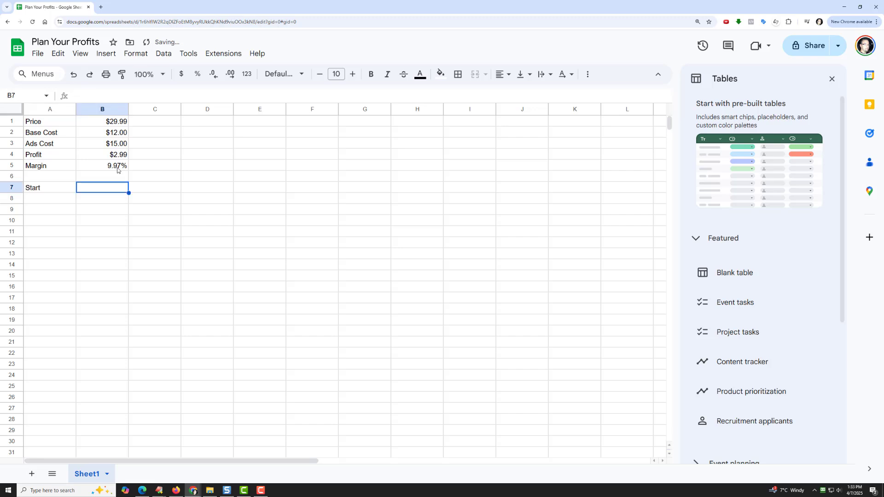
pyautogui.write('1')
pyautogui.press('Return')
# Add an Increment label in A8 with the value 5 beside it in B8.
pyautogui.press('Left')
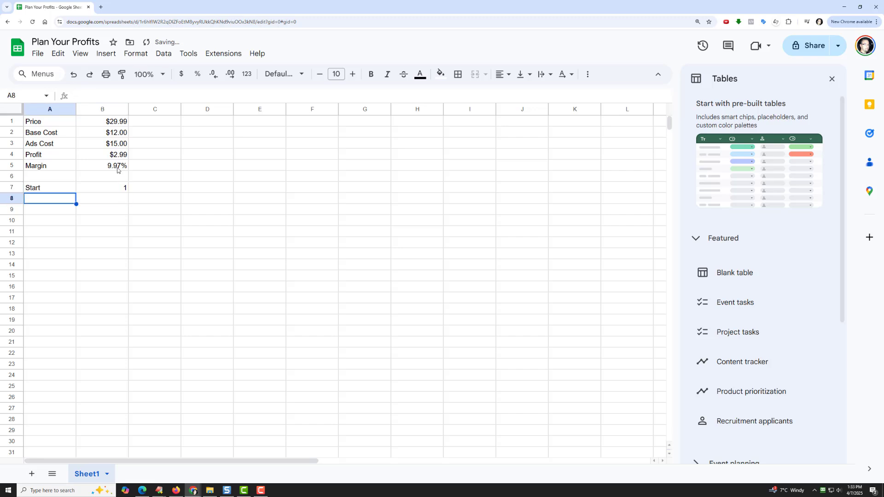
pyautogui.write('Increment')
pyautogui.press('Tab')
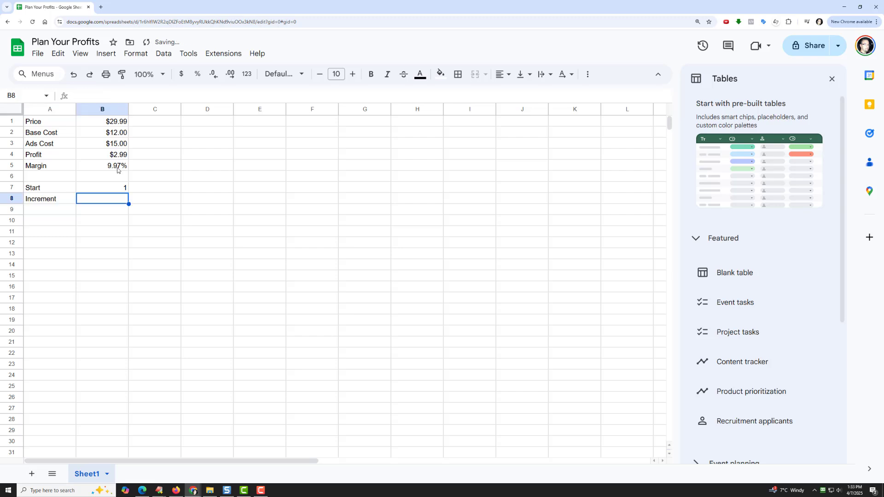
pyautogui.write('5')
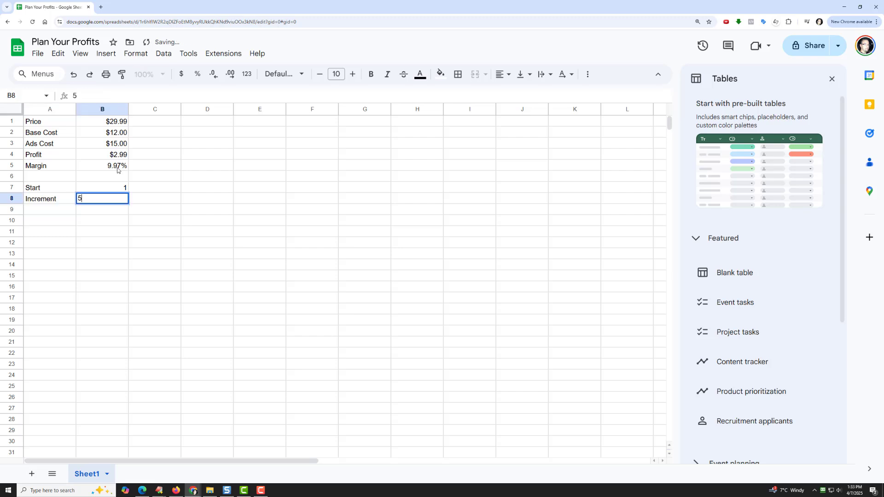
pyautogui.press('Return')
# Enter the headers Shirts Sold, Daily, Weekly, Monthly and Yearly across A10:E10.
pyautogui.press('Down')
pyautogui.press('Left')
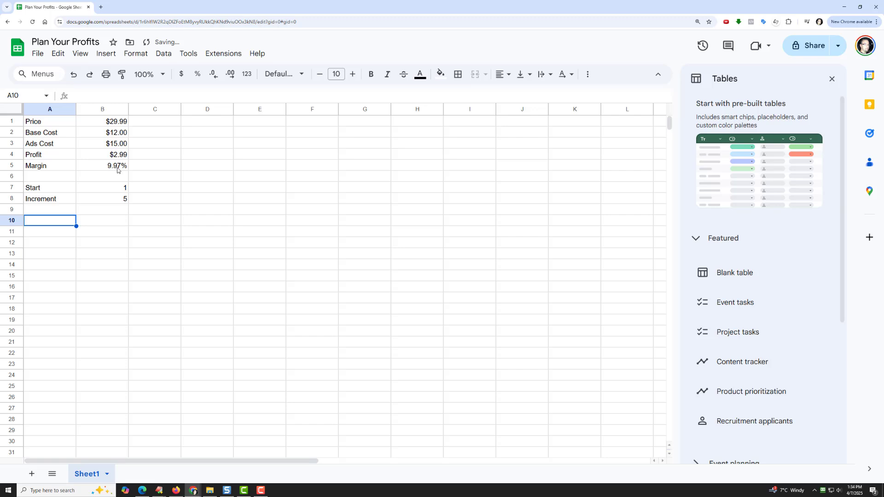
pyautogui.write('T')
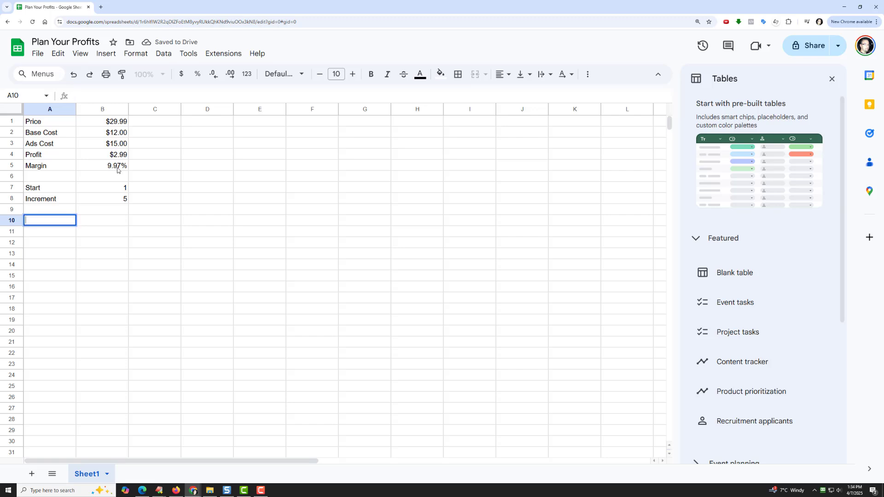
pyautogui.write('hirts Sold')
pyautogui.press('Tab')
pyautogui.write('Daily')
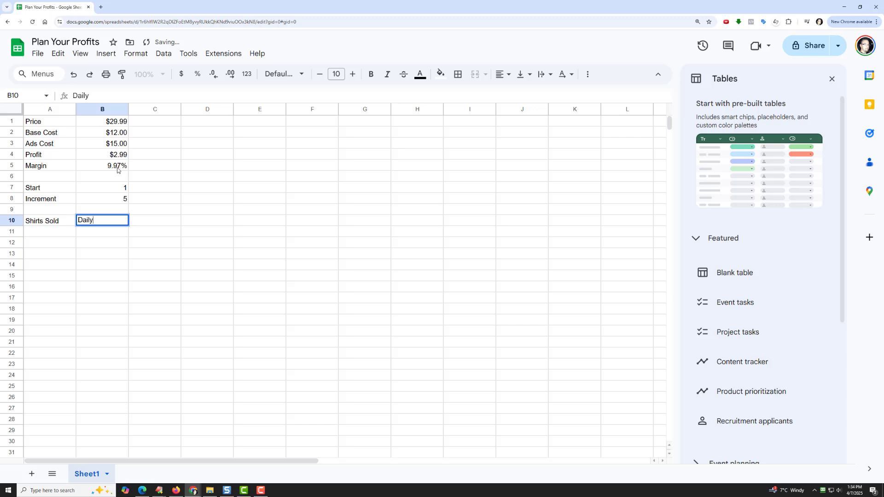
pyautogui.press('Tab')
pyautogui.write('Weekly')
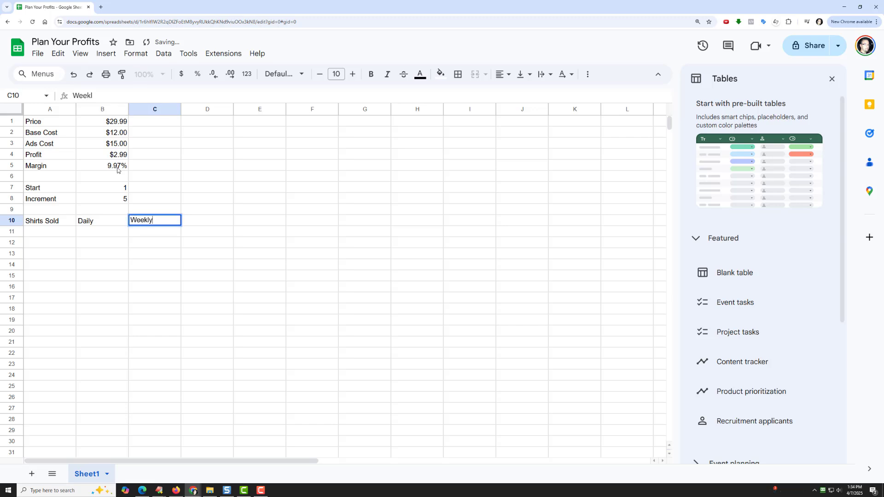
pyautogui.press('Tab')
pyautogui.write('Monthly')
pyautogui.press('Tab')
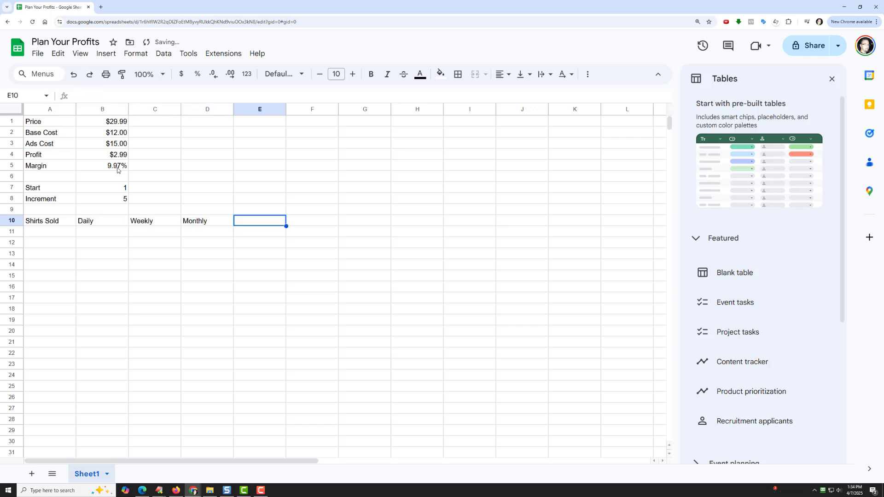
pyautogui.write('Yearly')
pyautogui.press('Return')
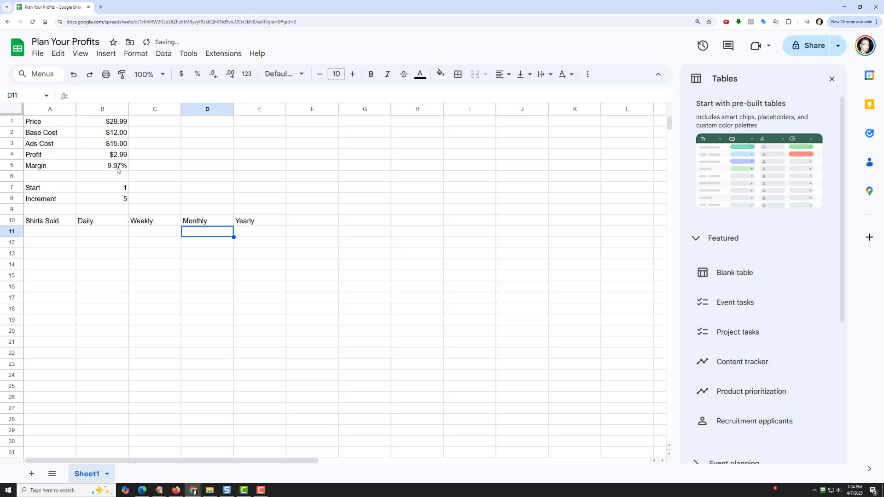
# Link the first Shirts Sold value in A11 to the Start value in B7.
pyautogui.write('+')
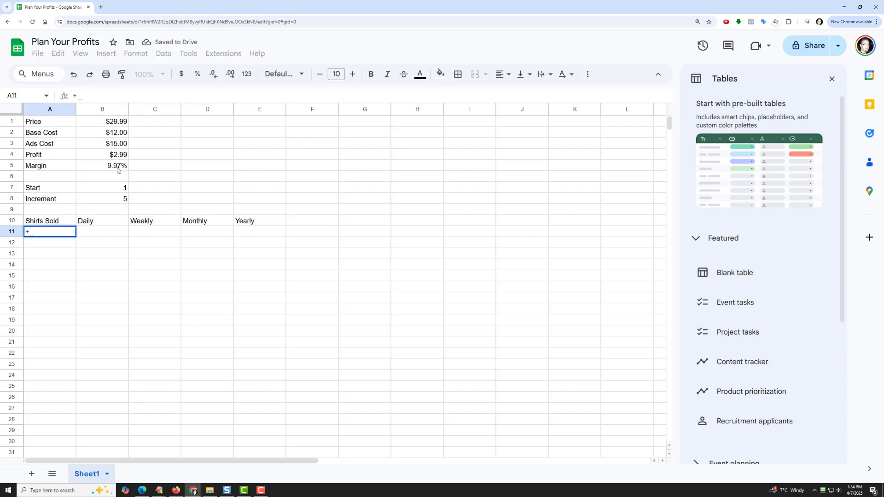
pyautogui.click(105, 188)
pyautogui.press('Return')
# Enter the Daily profit formula in B11 as shirts sold times profit, A11*B4.
pyautogui.press('Up')
pyautogui.press('Right')
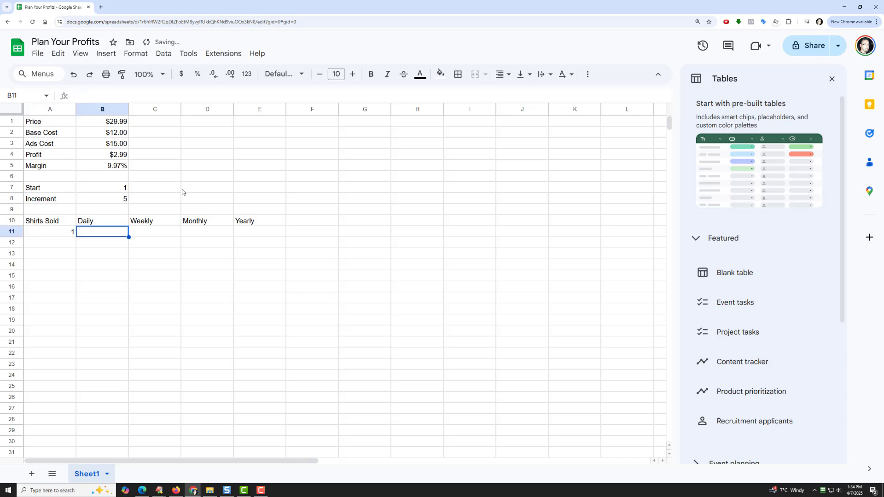
pyautogui.write('+')
pyautogui.press('Left')
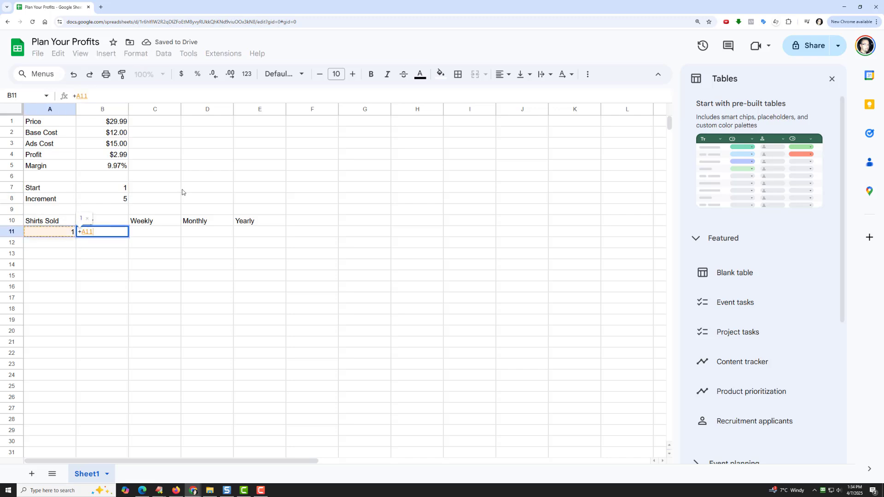
pyautogui.write('*')
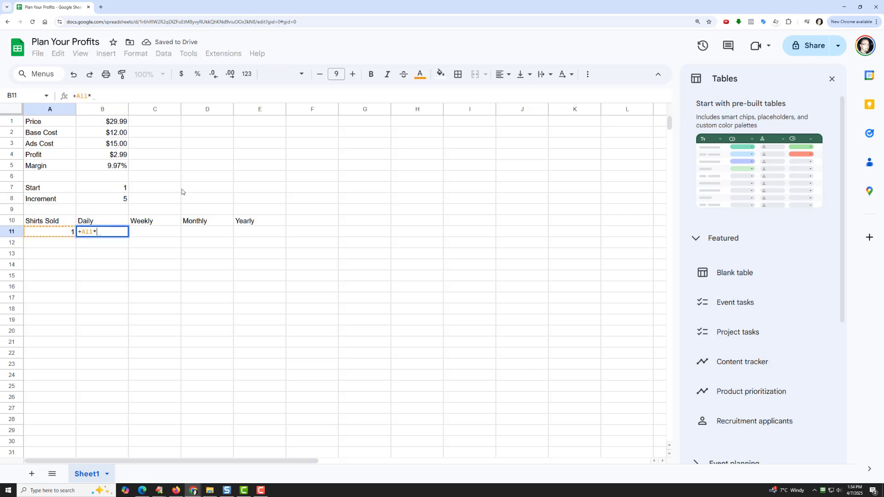
pyautogui.click(124, 155)
pyautogui.press('Return')
# Enter the Weekly profit formula in C11 as the daily profit times seven, B11*7.
pyautogui.press('Up')
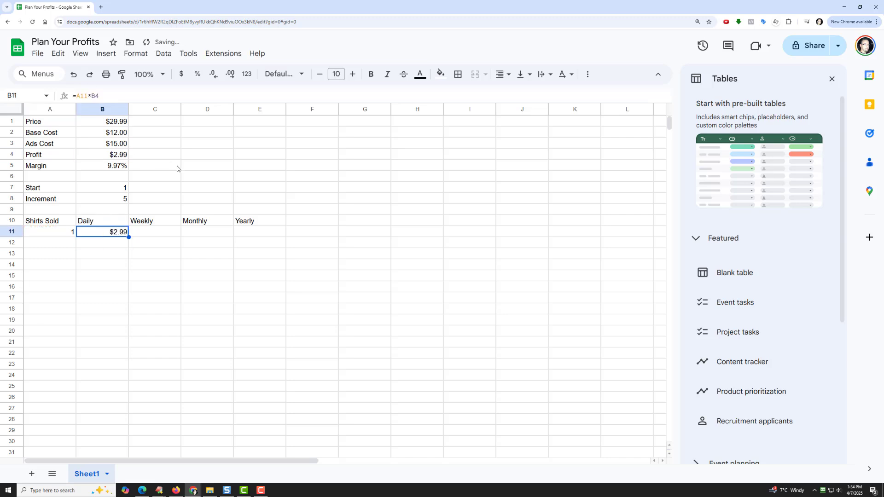
pyautogui.click(159, 231)
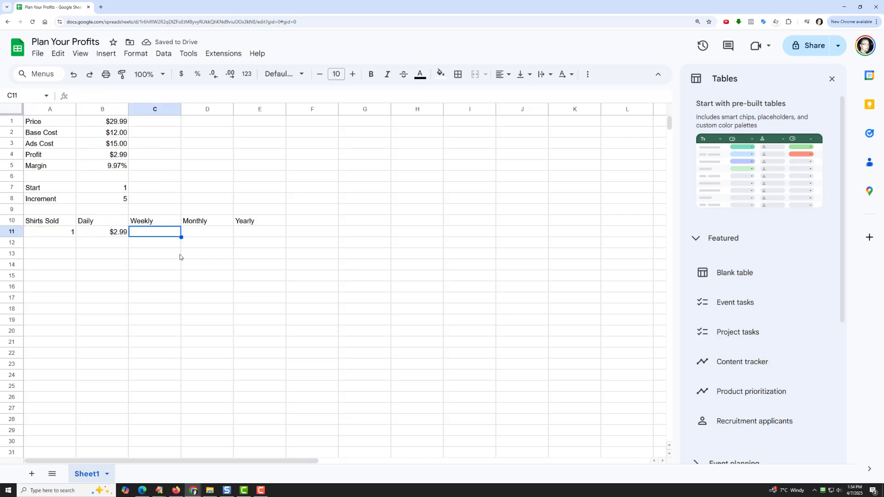
pyautogui.write('+')
pyautogui.press('Left')
pyautogui.write('*7')
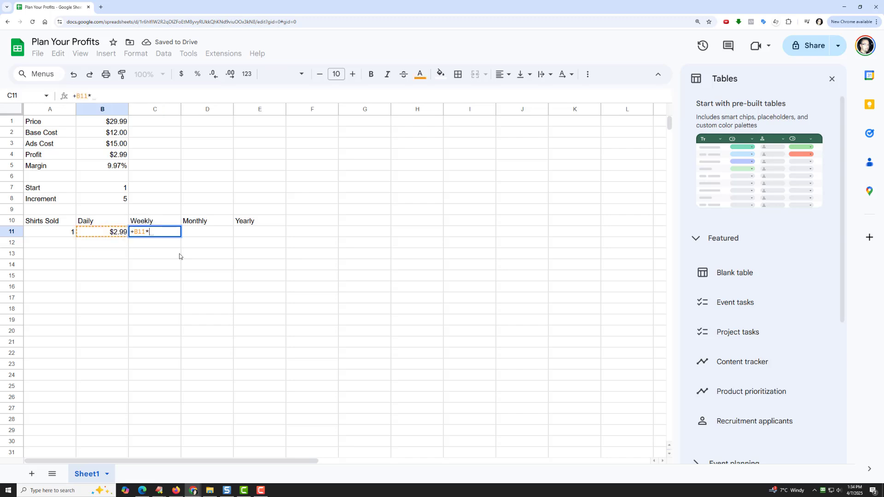
pyautogui.press('Return')
# Enter the Monthly profit formula in D11 as the daily profit times 30, B11*30.
pyautogui.press('Up')
pyautogui.press('Right')
pyautogui.write('+')
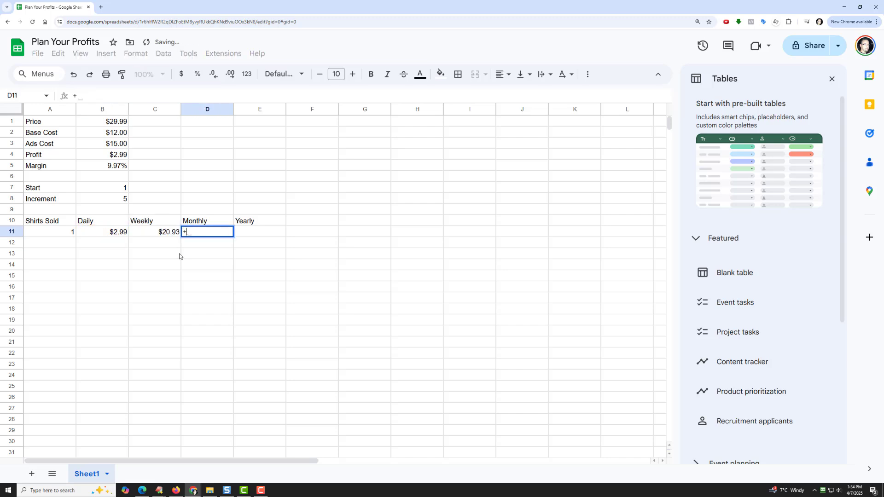
pyautogui.press('Left')
pyautogui.press('Left')
pyautogui.write('*30')
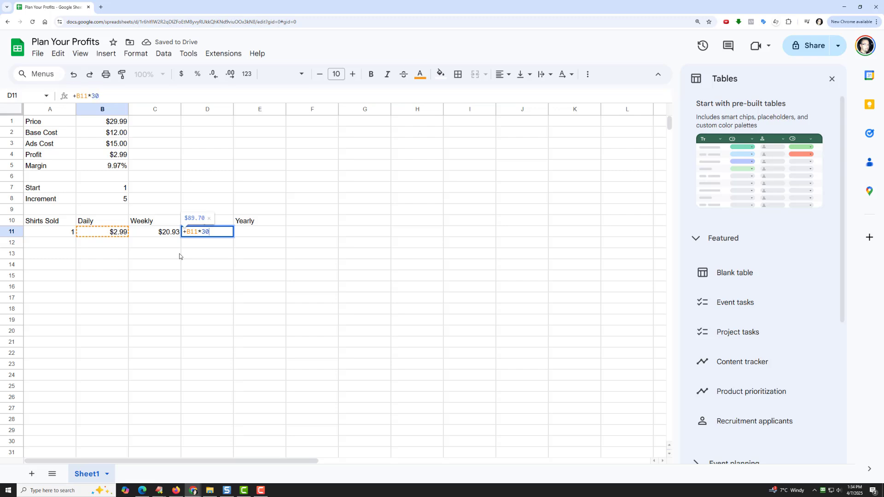
pyautogui.press('Return')
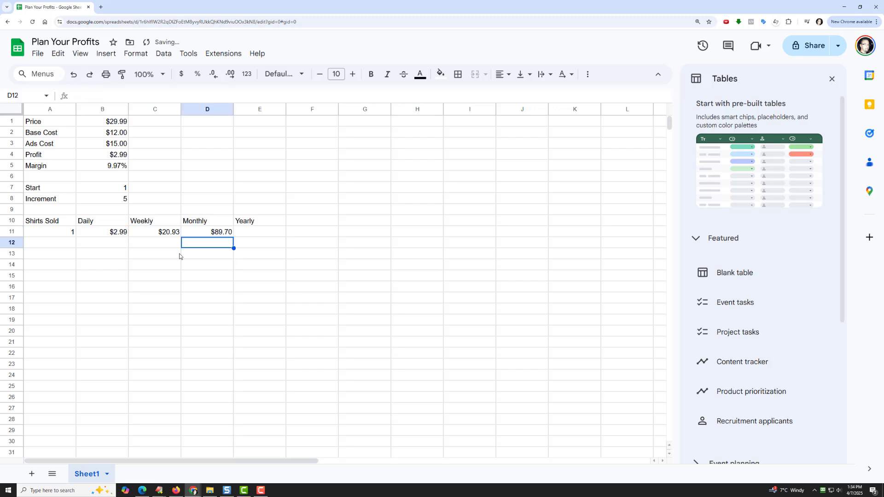
# Enter the Yearly profit formula in E11 as the daily profit times 365, B11*365.
pyautogui.press('Up')
pyautogui.press('Right')
pyautogui.write('+')
pyautogui.press('Left')
pyautogui.press('Left')
pyautogui.press('Left')
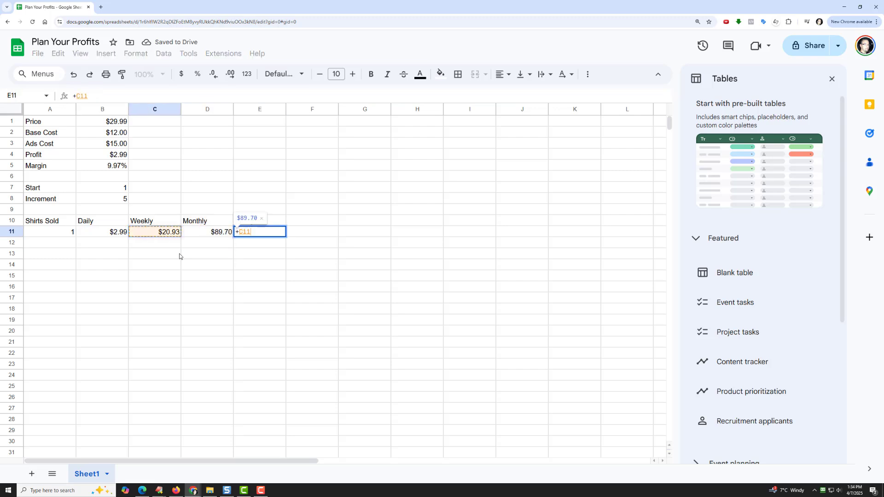
pyautogui.write('*365')
pyautogui.press('Return')
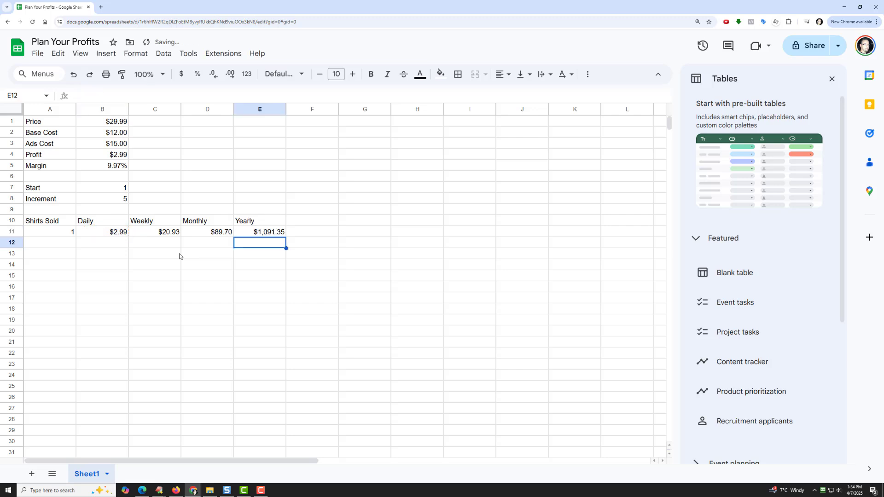
# Enter the next Shirts Sold formula in A12 as the previous quantity plus the increment, A11+B8.
pyautogui.press('Left')
pyautogui.press('Left')
pyautogui.press('Left')
pyautogui.press('Left')
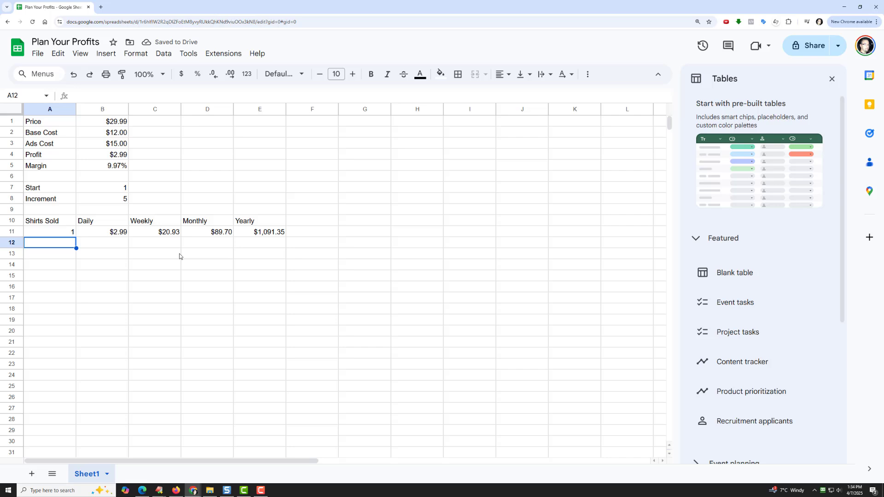
pyautogui.write('+')
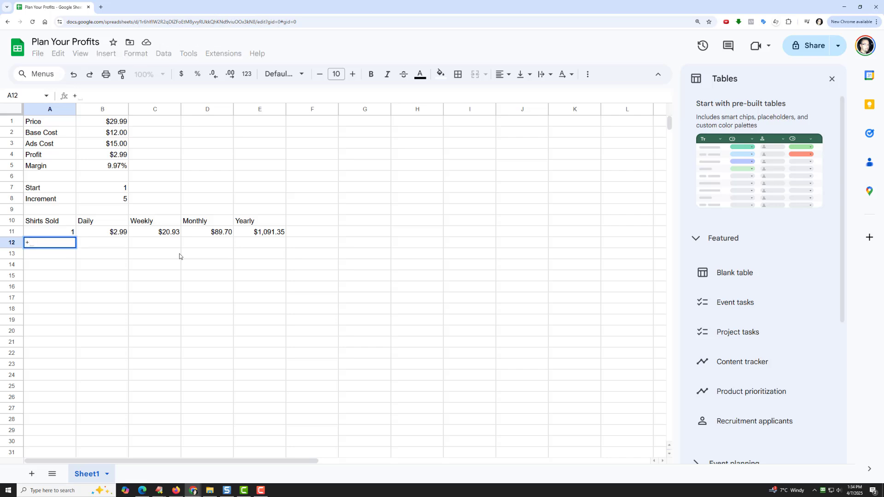
pyautogui.press('Up')
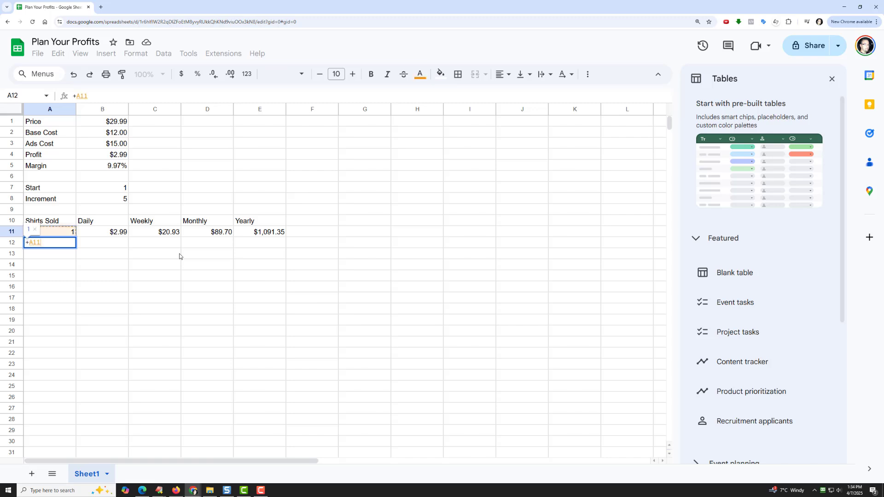
pyautogui.write('+')
pyautogui.press('Up')
pyautogui.press('Up')
pyautogui.press('Up')
pyautogui.press('Up')
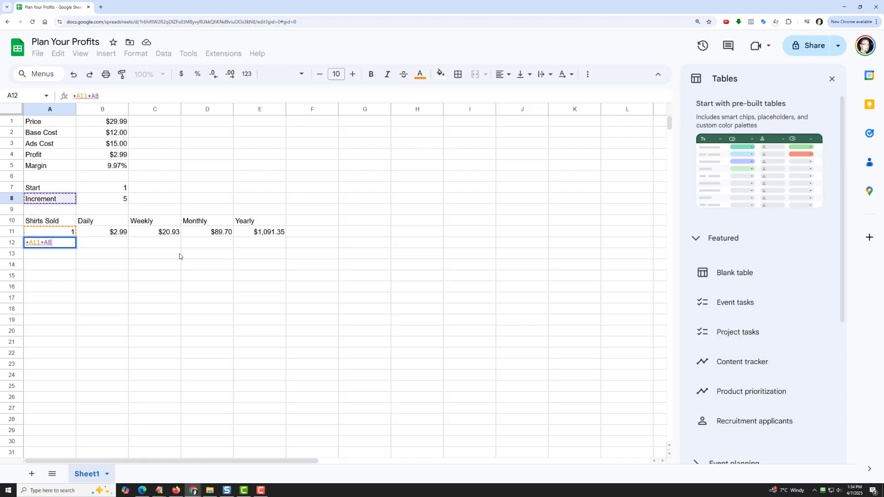
pyautogui.press('Right')
pyautogui.press('Right')
pyautogui.press('Left')
pyautogui.write('+')
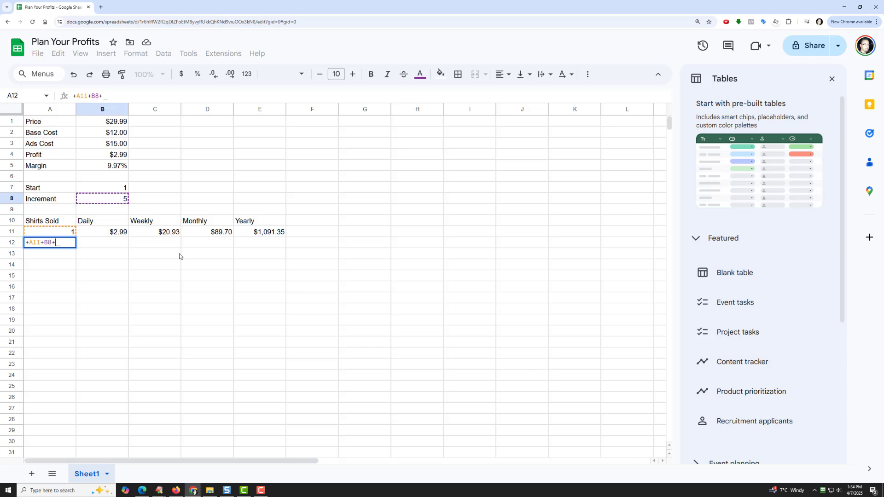
pyautogui.press('BackSpace')
pyautogui.press('Return')
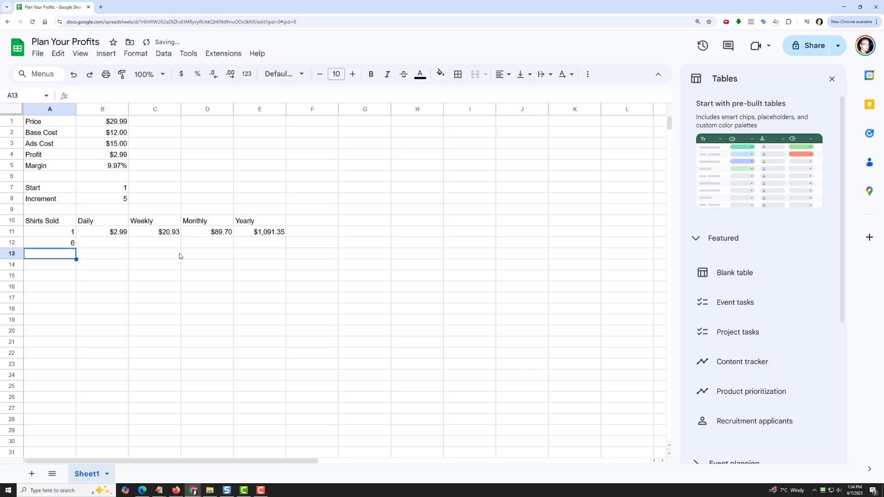
# Make the increment reference in the A12 formula absolute so it reads =A11+$B$8.
pyautogui.click(52, 243)
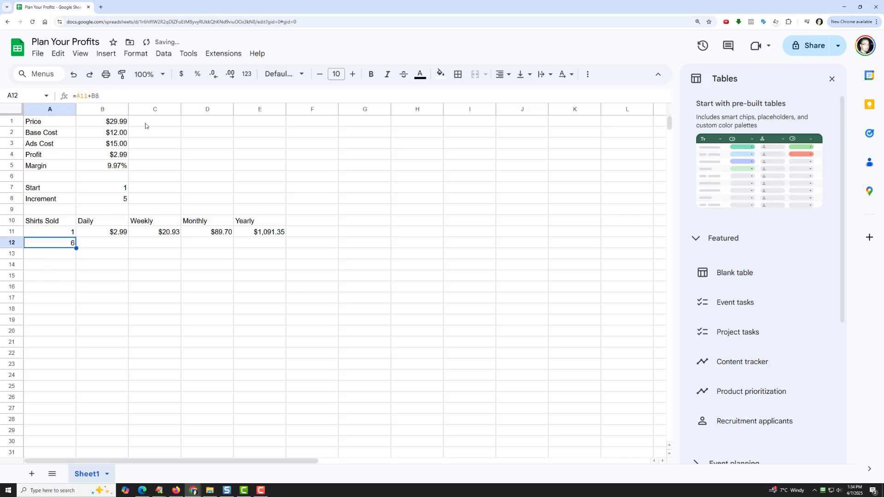
pyautogui.click(91, 95)
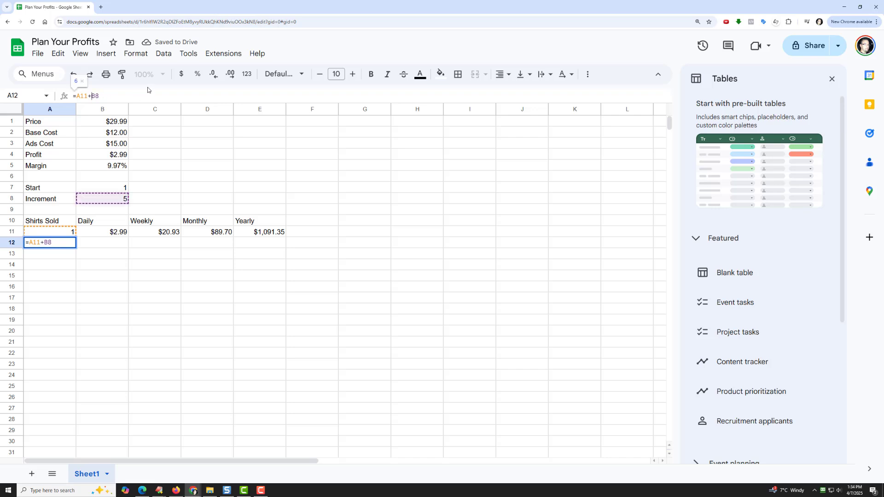
pyautogui.write('$')
pyautogui.press('Right')
pyautogui.press('Return')
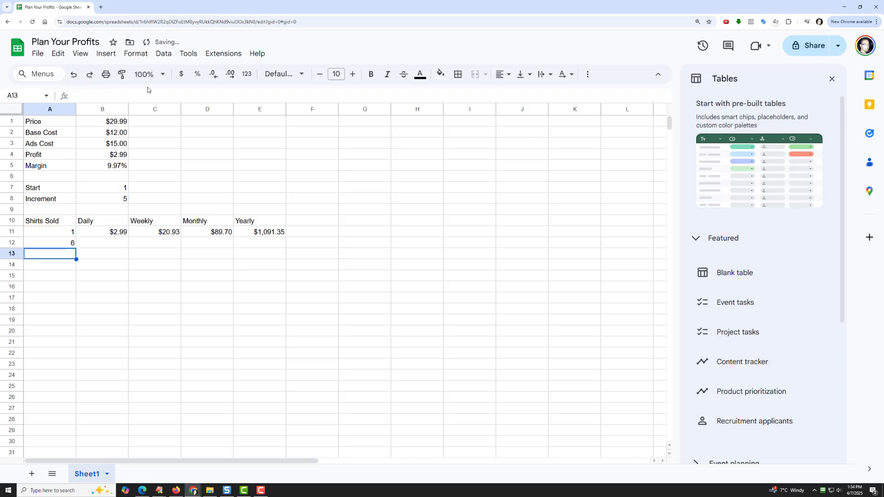
# Copy the daily to yearly profit formulas from B11:E11 into B12:E12 and check the formula in B12.
pyautogui.press('Up')
pyautogui.press('Right')
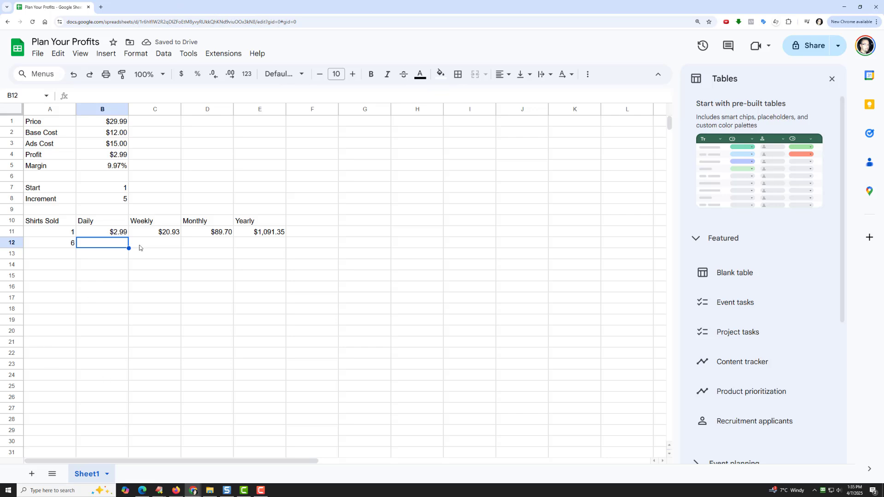
pyautogui.moveTo(113, 231); pyautogui.dragTo(246, 234)
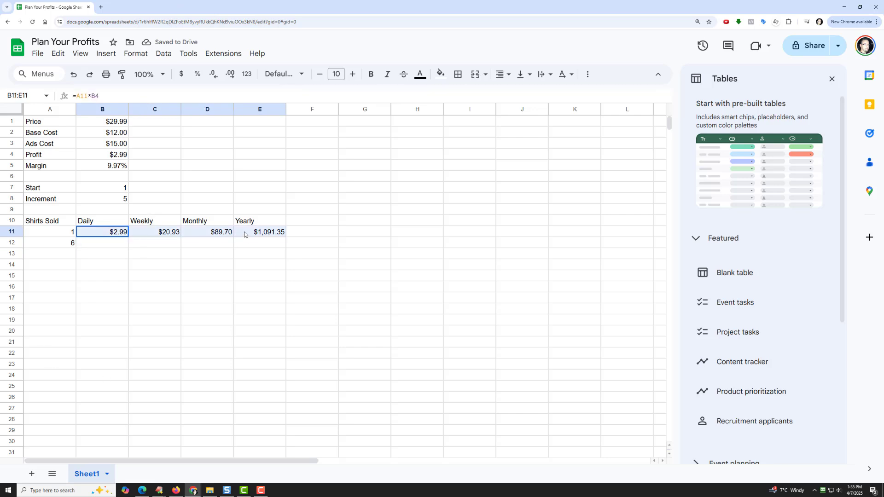
pyautogui.rightClick(246, 234)
pyautogui.click(287, 165)
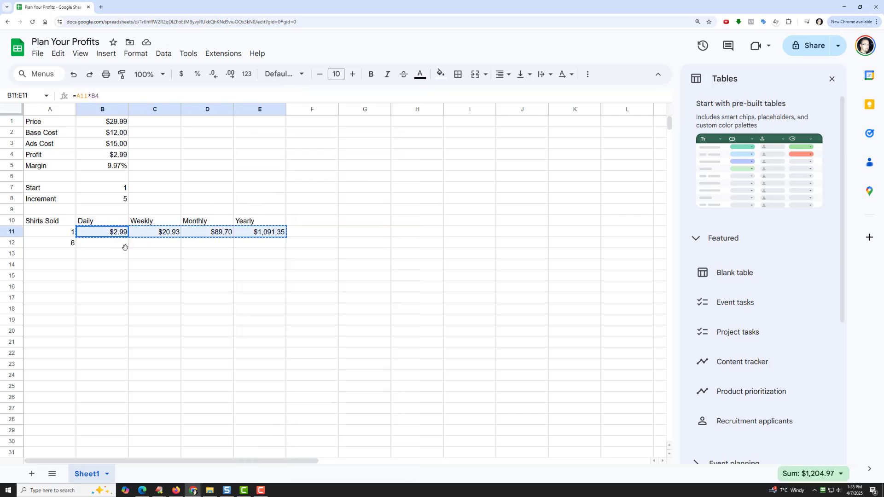
pyautogui.moveTo(122, 244); pyautogui.dragTo(251, 243)
pyautogui.rightClick(250, 242)
pyautogui.click(280, 163)
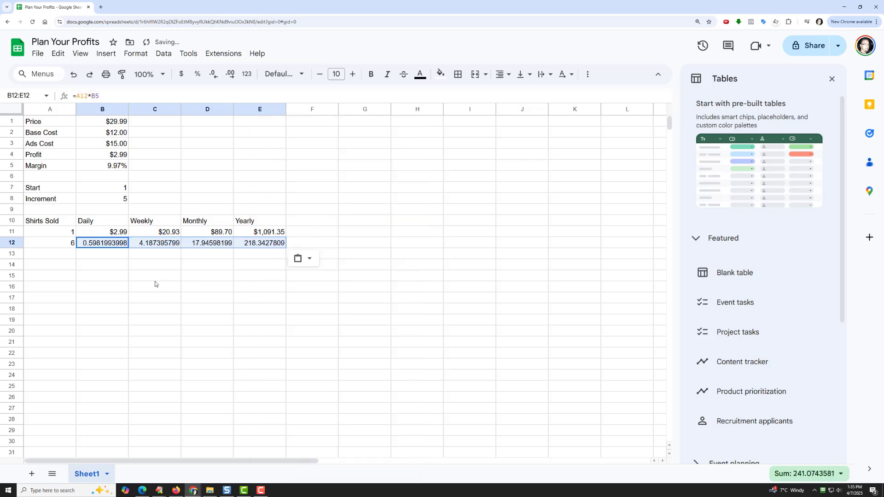
pyautogui.click(108, 249)
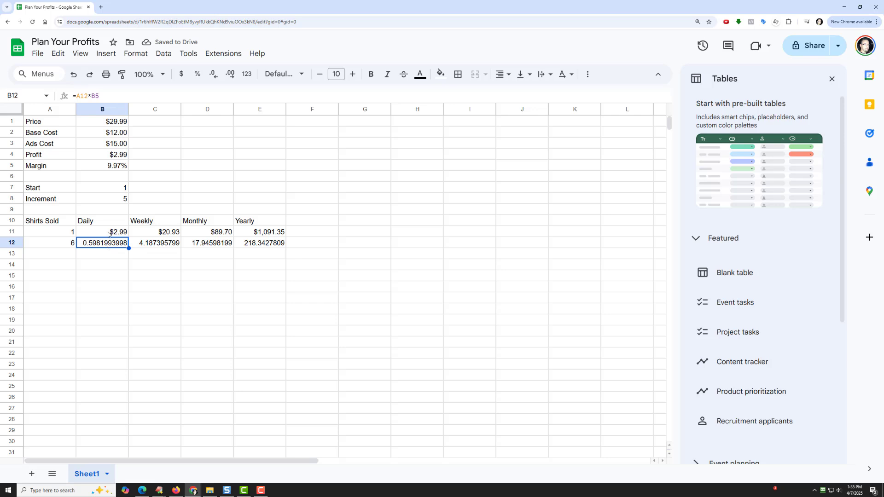
# Make the profit reference in the B11 Daily formula absolute so it reads =A11*$B$4.
pyautogui.click(106, 232)
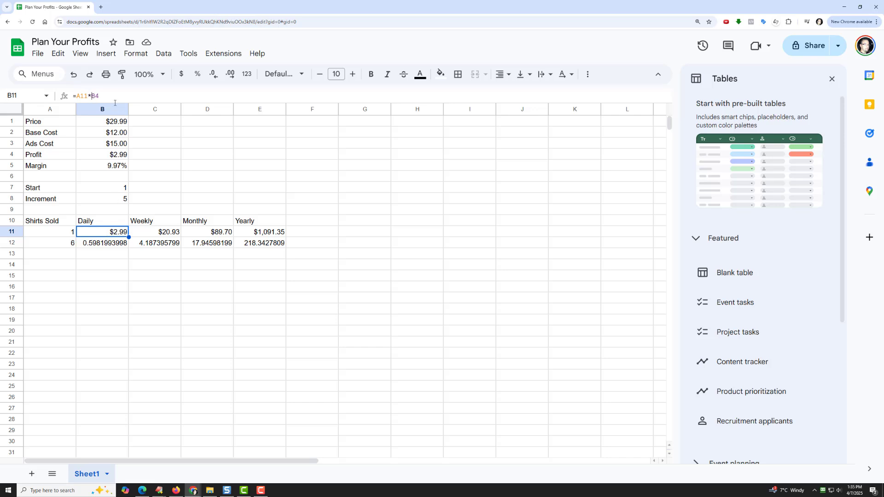
pyautogui.click(115, 102)
pyautogui.write('$B')
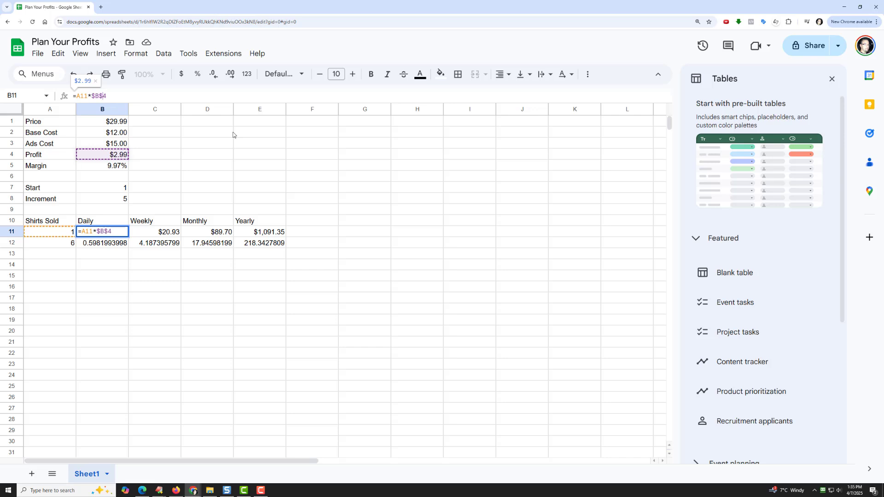
pyautogui.write('$')
pyautogui.press('Return')
pyautogui.press('Up')
pyautogui.press('Right')
pyautogui.press('Right')
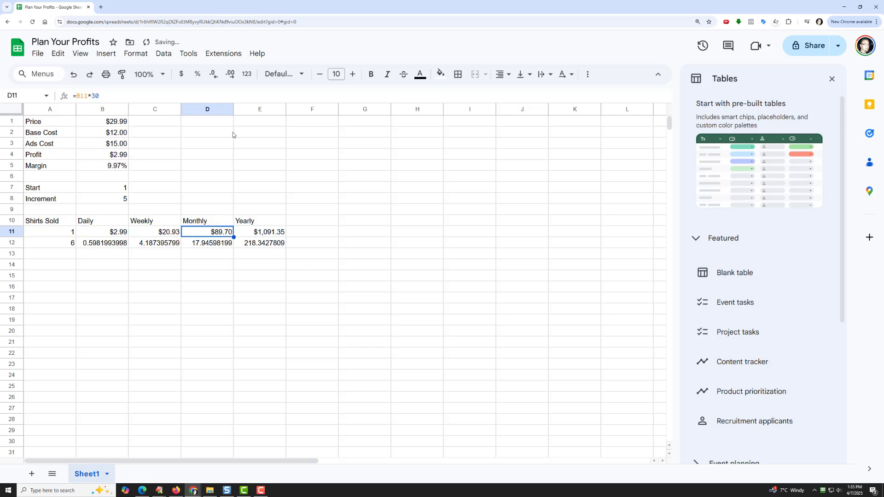
pyautogui.press('Right')
pyautogui.press('Right')
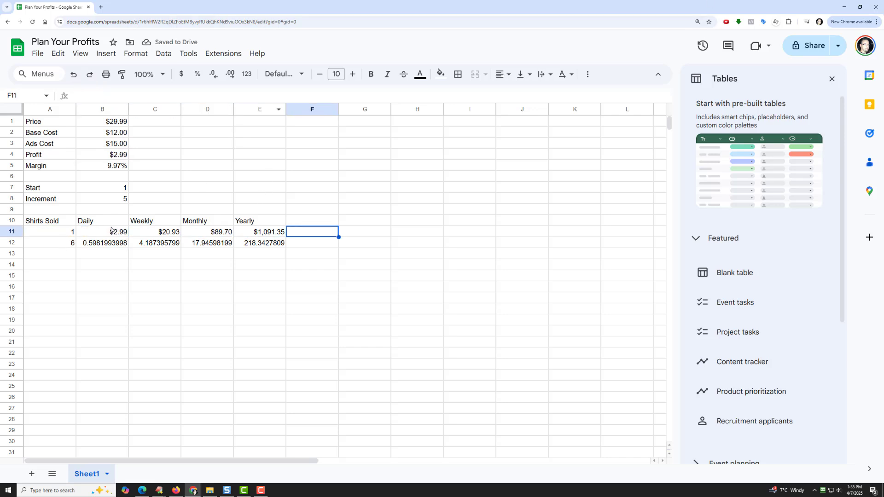
# Copy the corrected profit formulas from B11:E11 into B12:E12.
pyautogui.moveTo(110, 232); pyautogui.dragTo(241, 232)
pyautogui.rightClick(240, 232)
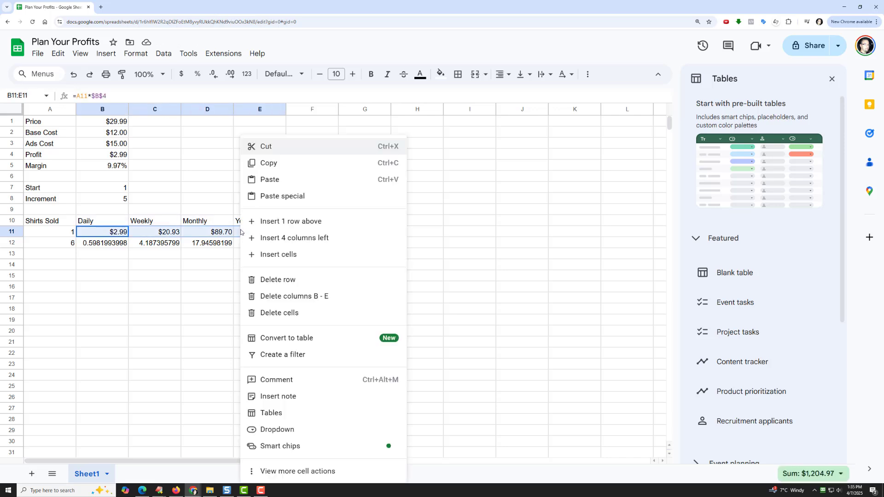
pyautogui.click(276, 167)
pyautogui.moveTo(111, 243); pyautogui.dragTo(237, 243)
pyautogui.click(237, 242)
pyautogui.rightClick(238, 242)
pyautogui.moveTo(111, 243); pyautogui.dragTo(243, 246)
pyautogui.rightClick(243, 246)
pyautogui.click(290, 184)
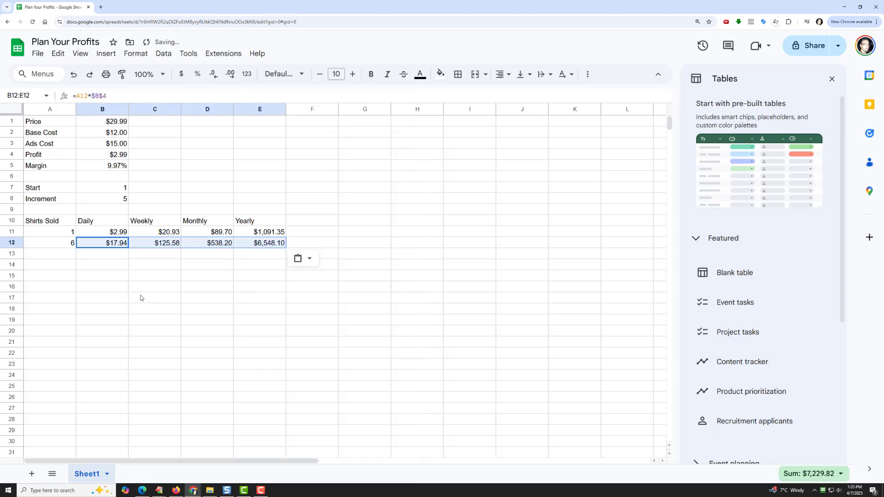
pyautogui.click(140, 298)
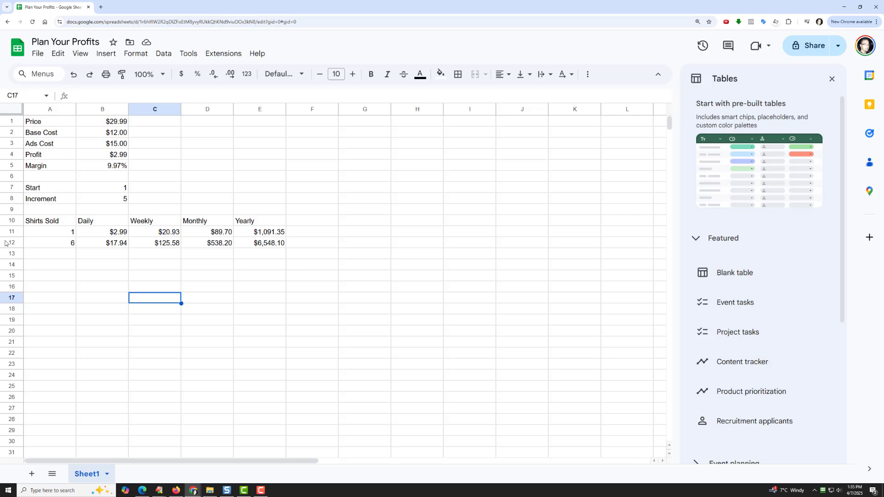
# Fill rows 13 to 28 of the projection table with the formulas copied from A12:E12.
pyautogui.moveTo(63, 244); pyautogui.dragTo(270, 247)
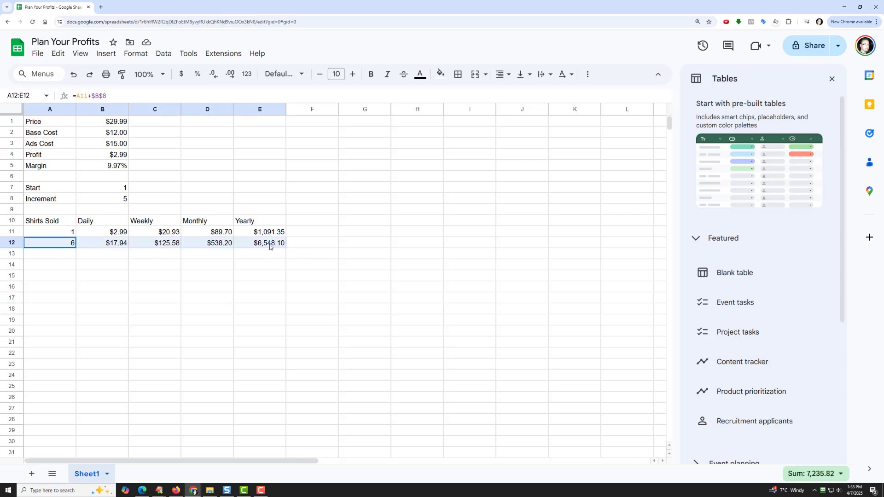
pyautogui.rightClick(270, 247)
pyautogui.click(301, 160)
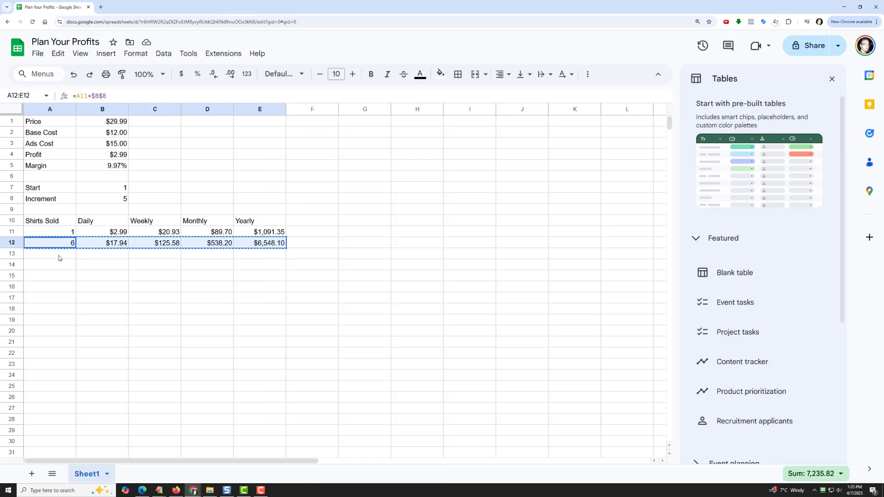
pyautogui.moveTo(58, 258); pyautogui.dragTo(65, 417)
pyautogui.rightClick(65, 417)
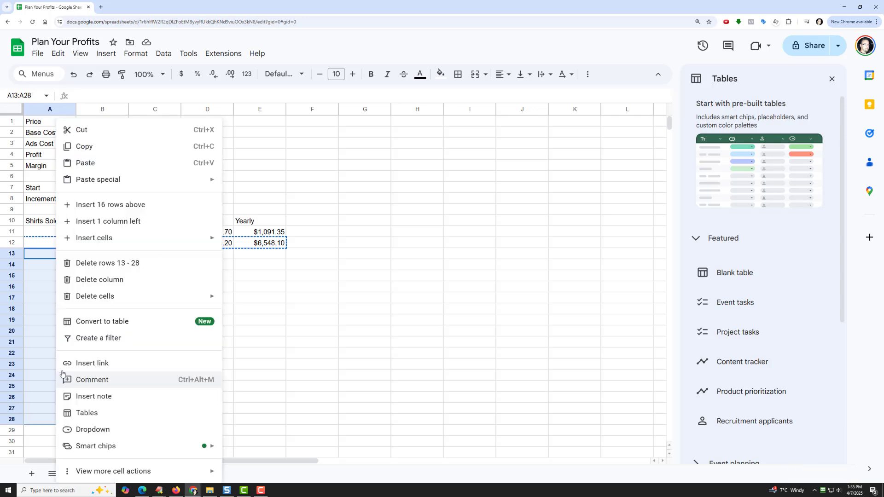
pyautogui.click(139, 164)
pyautogui.moveTo(302, 353); pyautogui.dragTo(350, 353)
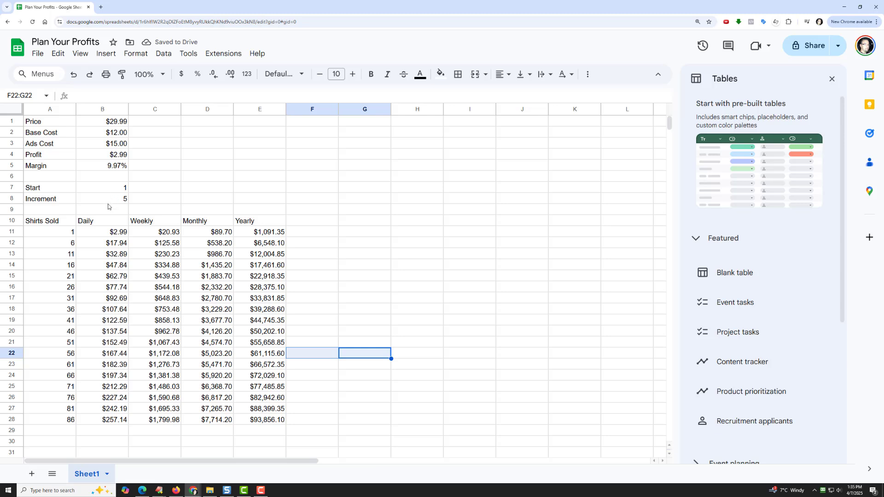
pyautogui.moveTo(55, 344); pyautogui.dragTo(238, 342)
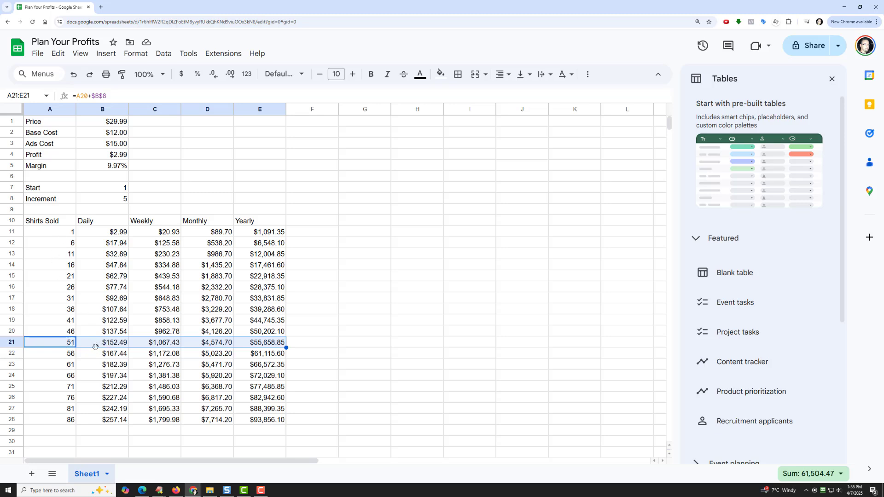
pyautogui.click(155, 146)
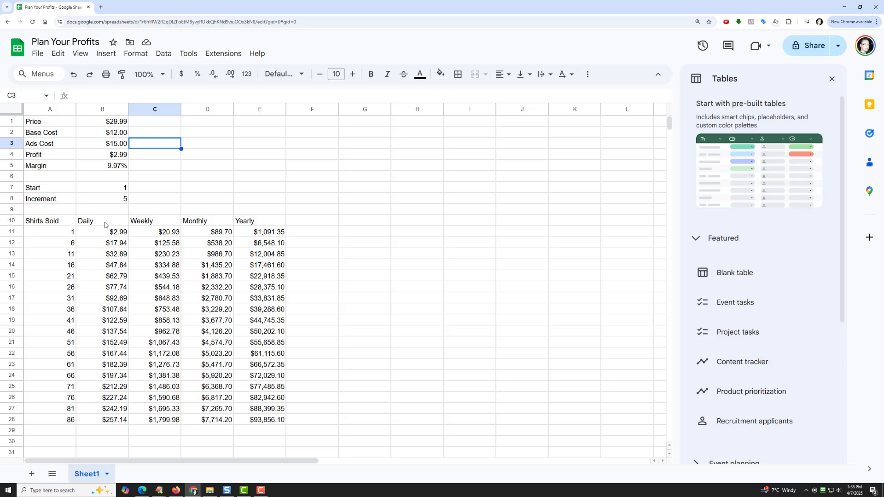
# Move the profit block B10:E28, headings included, one column to the right, starting at C10.
pyautogui.moveTo(105, 225); pyautogui.dragTo(269, 420)
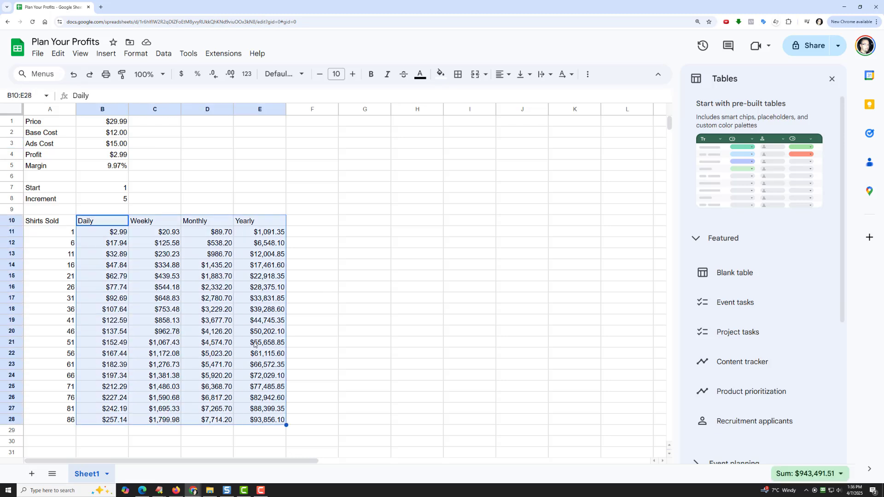
pyautogui.moveTo(215, 223); pyautogui.dragTo(258, 223)
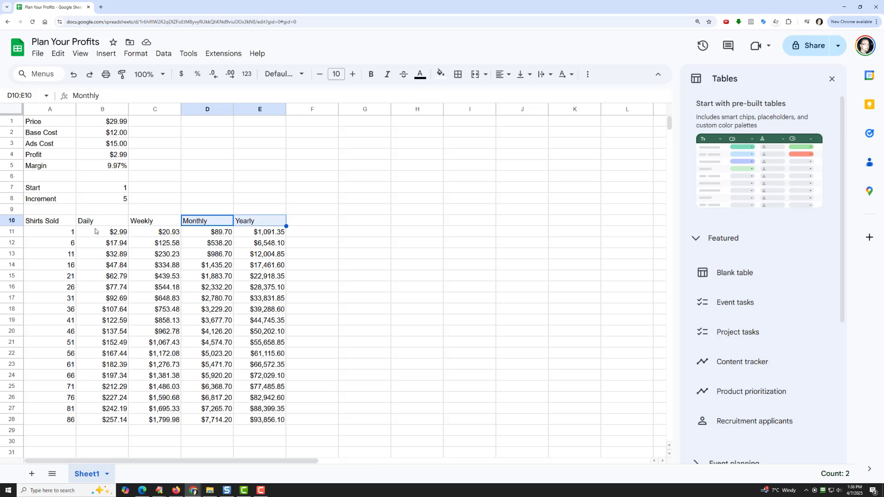
pyautogui.moveTo(97, 223); pyautogui.dragTo(269, 420)
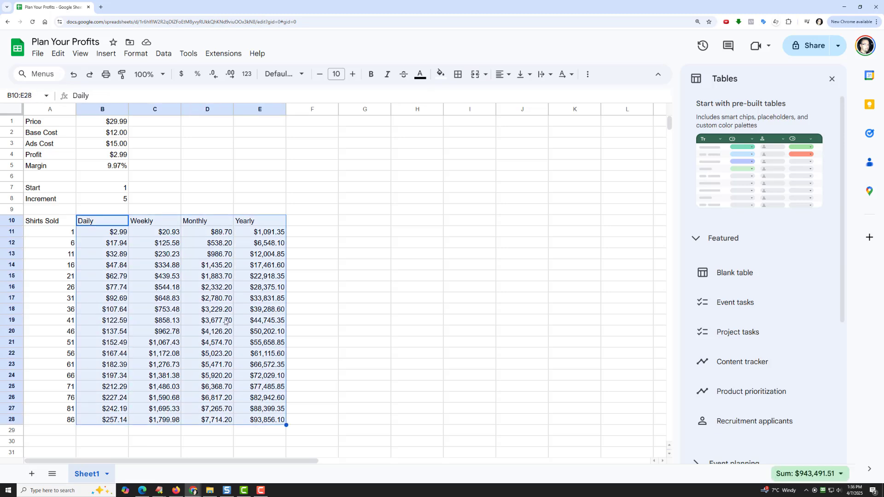
pyautogui.moveTo(166, 214); pyautogui.dragTo(191, 228)
# Move the Daily heading from C10 to B9 and enter Ad Cost as the column heading in B10.
pyautogui.click(102, 225)
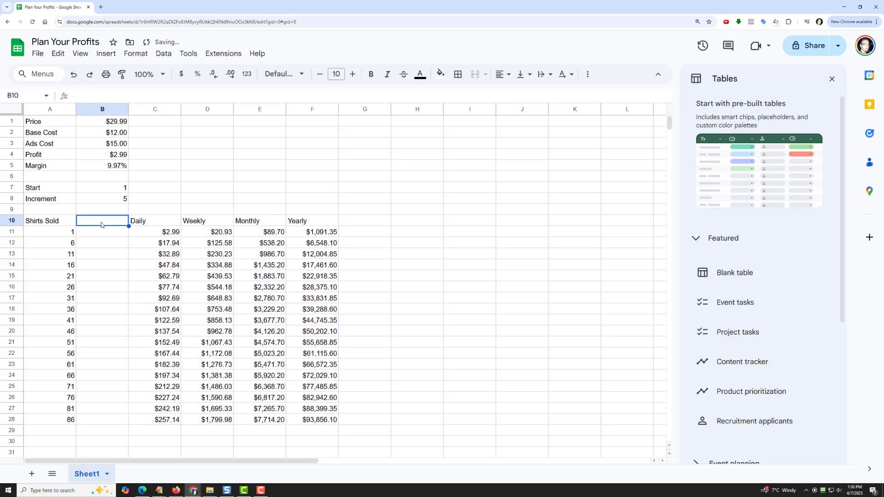
pyautogui.click(133, 224)
pyautogui.moveTo(135, 221); pyautogui.dragTo(104, 210)
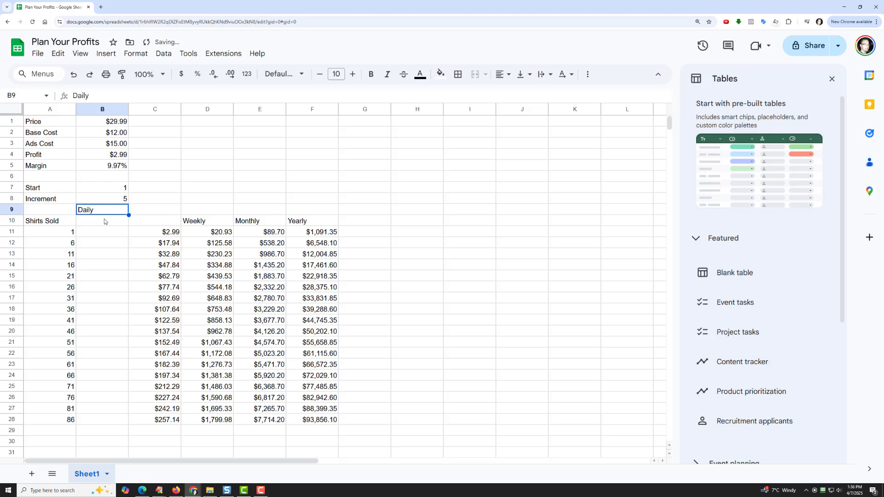
pyautogui.write('A')
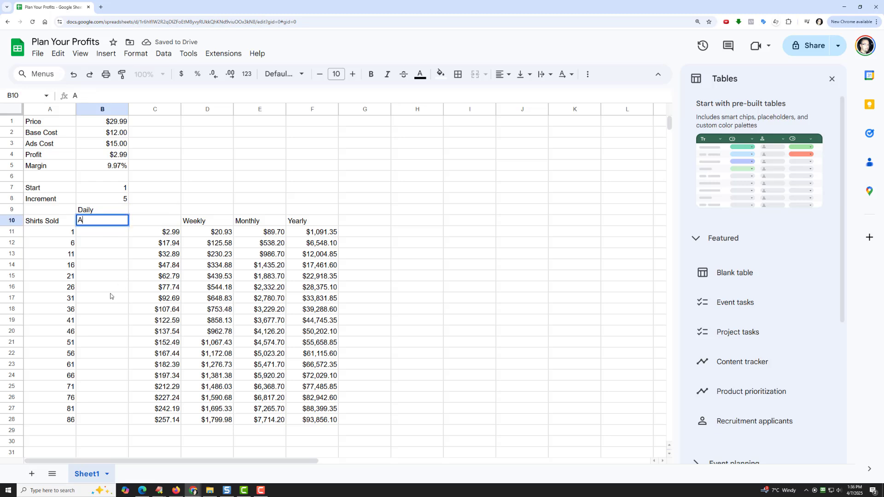
pyautogui.write('d Cost')
pyautogui.press('Tab')
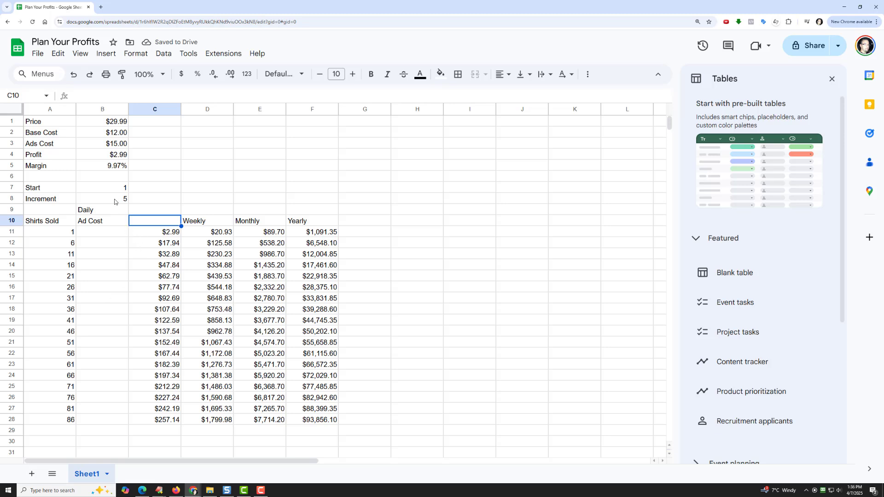
# Move the profit block C9:F28 two columns to the right so it starts at E9.
pyautogui.click(108, 223)
pyautogui.moveTo(156, 209); pyautogui.dragTo(316, 421)
pyautogui.hotkey('ctrl', 'c')
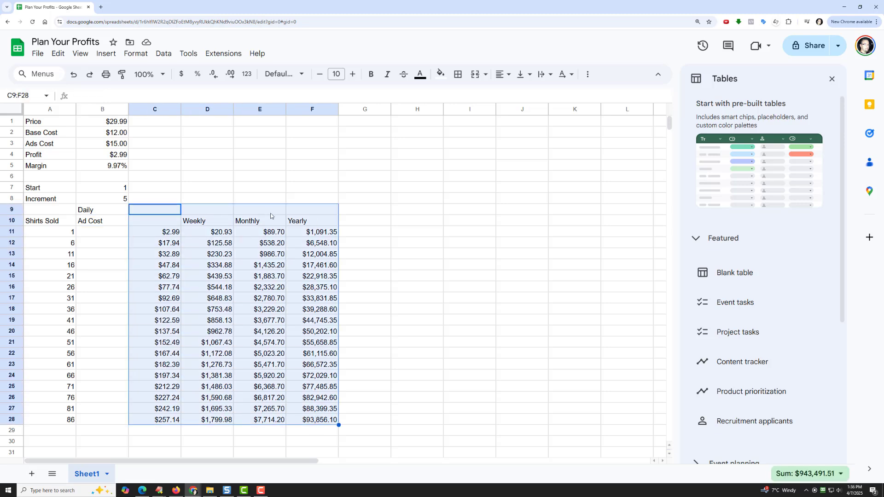
pyautogui.moveTo(290, 210); pyautogui.dragTo(396, 211)
# Enter the column headings Price, Base Cost, Ad Costs and Profit in B10:E10, replacing the Ad Cost heading.
pyautogui.click(118, 223)
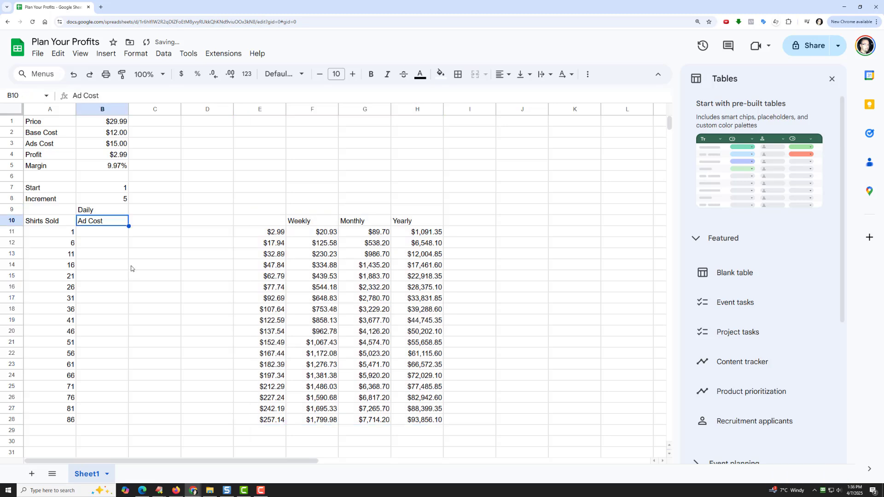
pyautogui.write('Price')
pyautogui.press('Tab')
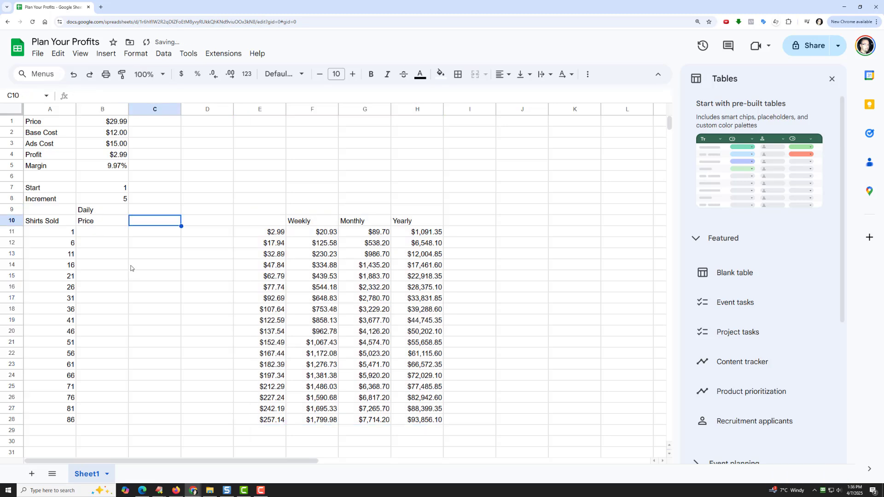
pyautogui.write('Base Cost')
pyautogui.press('Tab')
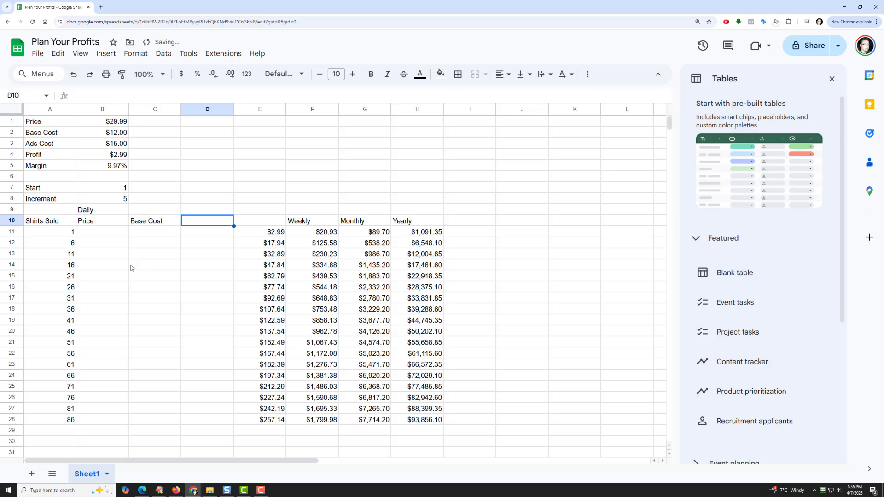
pyautogui.write('Ad Costs')
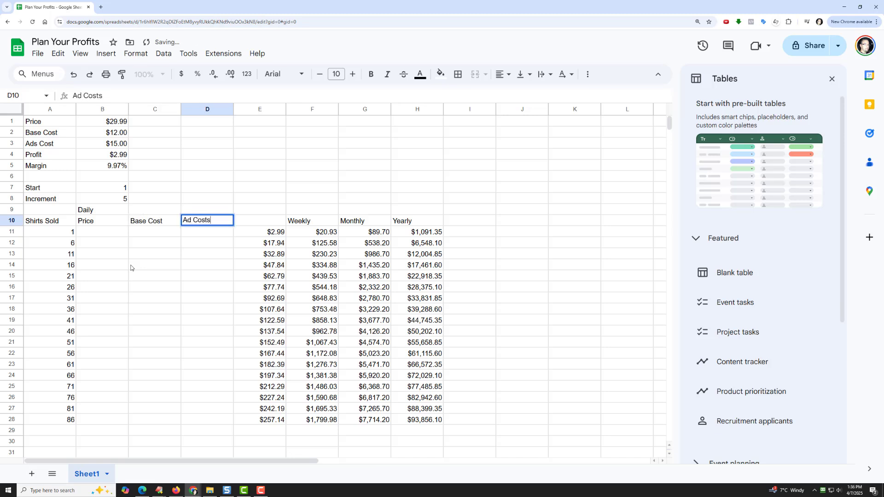
pyautogui.press('Tab')
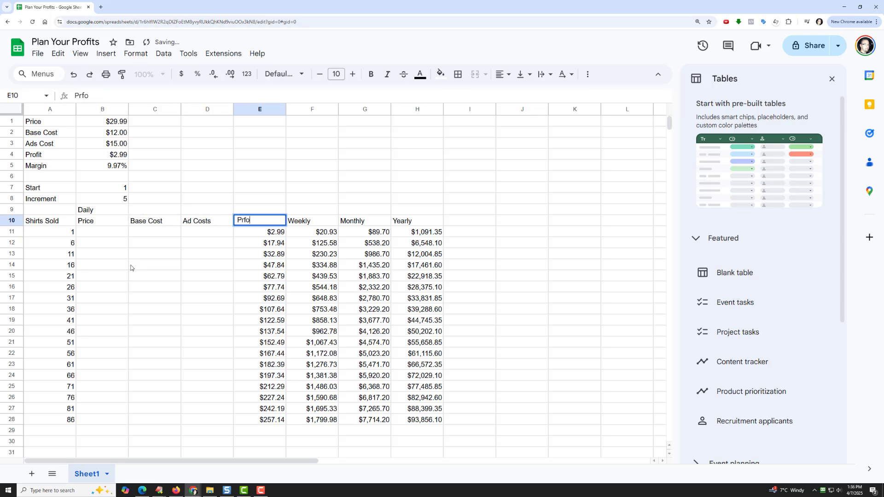
pyautogui.write('Profit')
pyautogui.press('Return')
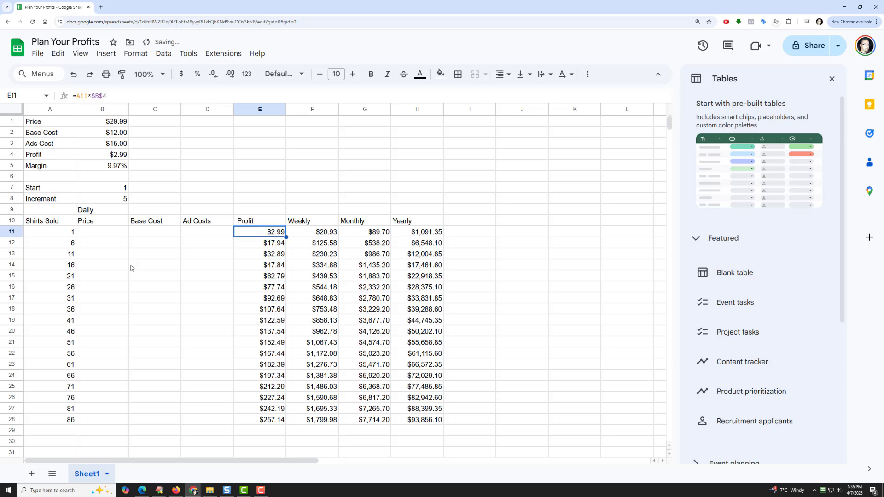
# Enter Profit as a group heading in F9 above the Weekly column.
pyautogui.press('Up')
pyautogui.press('Right')
pyautogui.press('Up')
pyautogui.write('Profit')
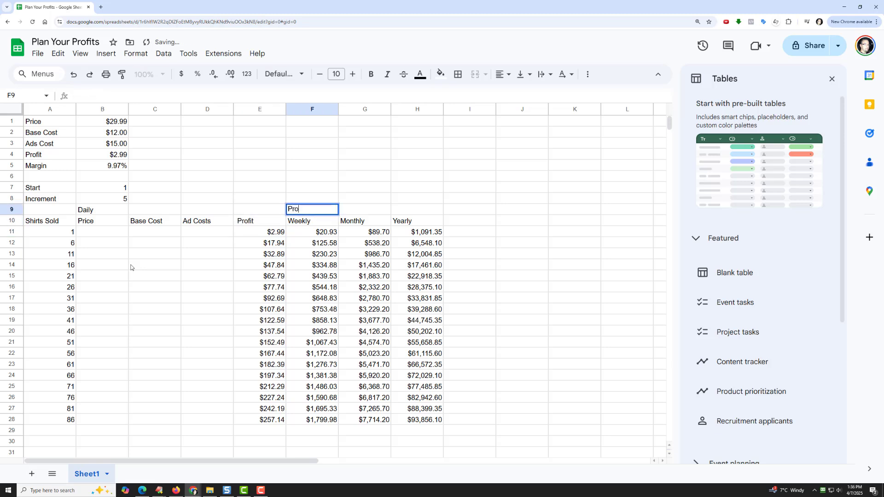
pyautogui.press('Return')
# Enter an absolute reference to the price, $B$1, in the first Price cell B11.
pyautogui.press('Down')
pyautogui.press('Left')
pyautogui.press('Left')
pyautogui.press('Left')
pyautogui.press('Left')
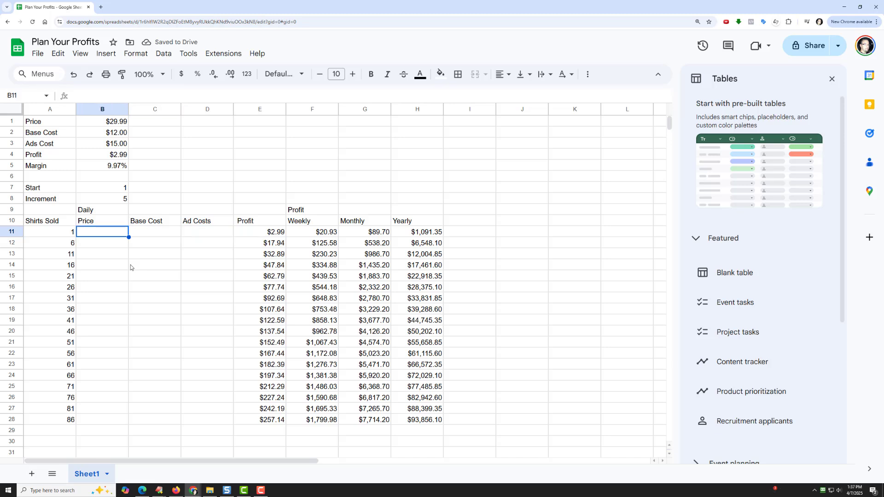
pyautogui.write('+')
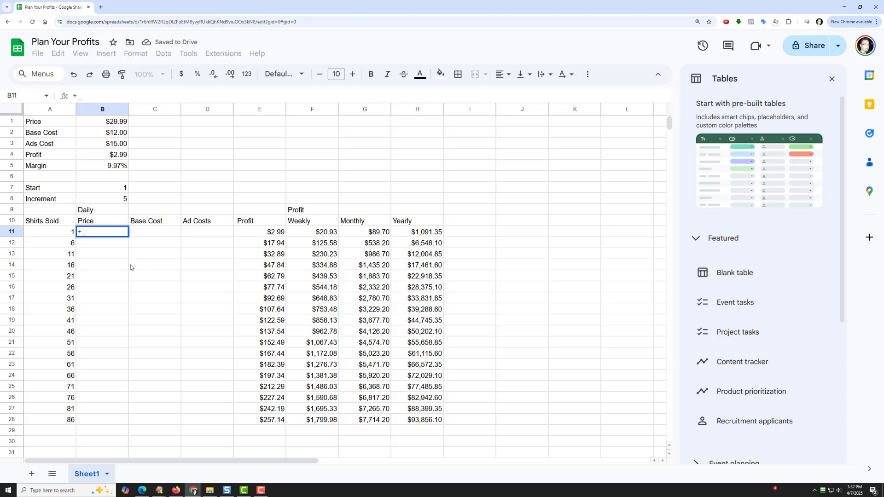
pyautogui.click(104, 122)
pyautogui.click(77, 96)
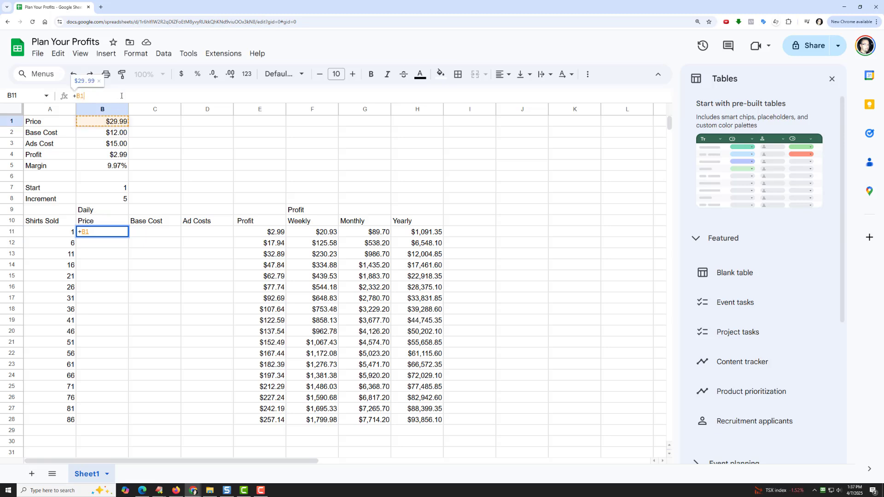
pyautogui.write('$B$')
pyautogui.press('Return')
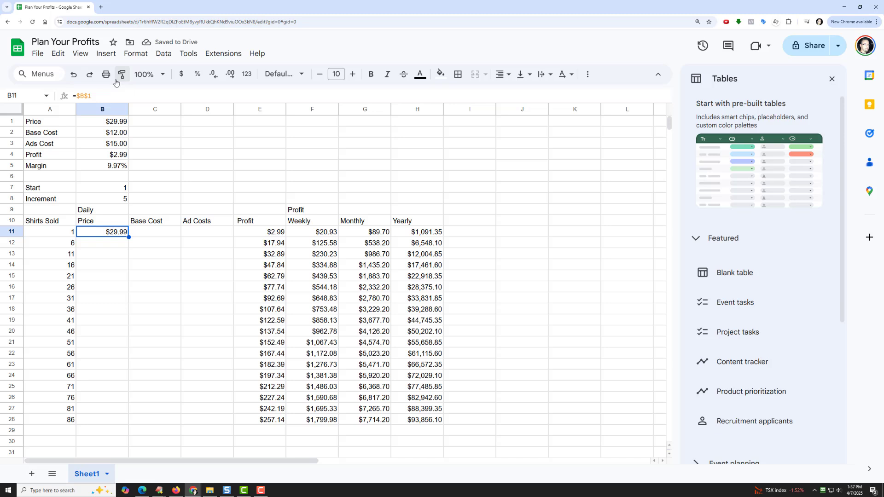
# Replace the formula in B11 with shirts sold times the fixed price, A11*$B$1.
pyautogui.write('+')
pyautogui.press('Left')
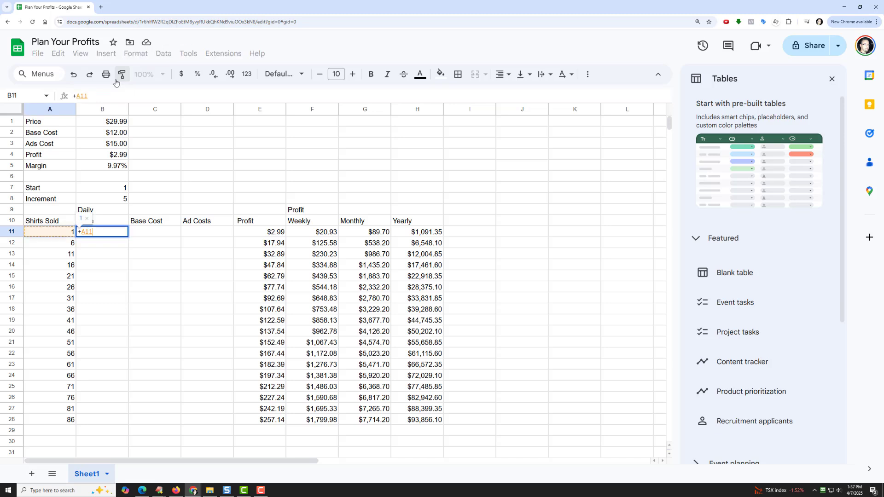
pyautogui.write('*')
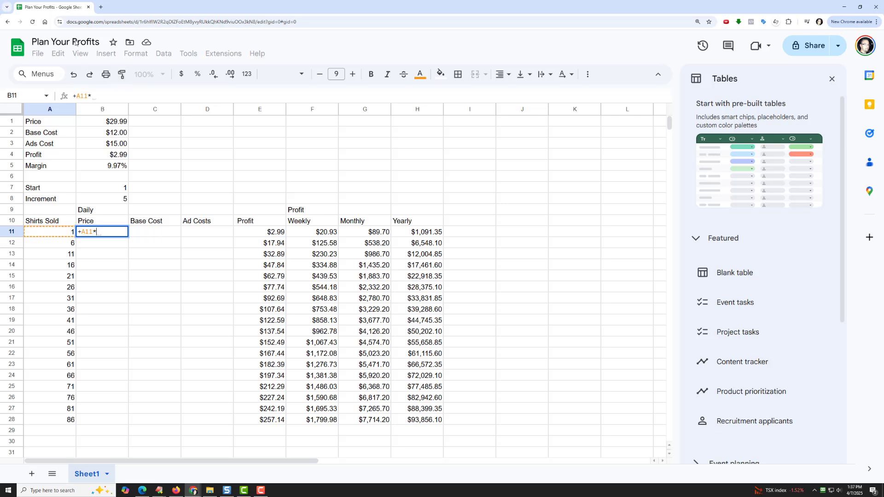
pyautogui.click(107, 121)
pyautogui.click(93, 95)
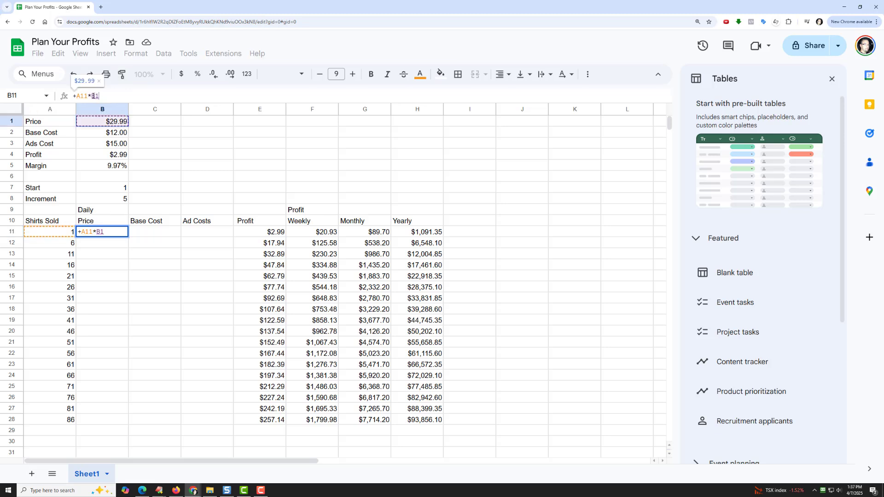
pyautogui.write('$B')
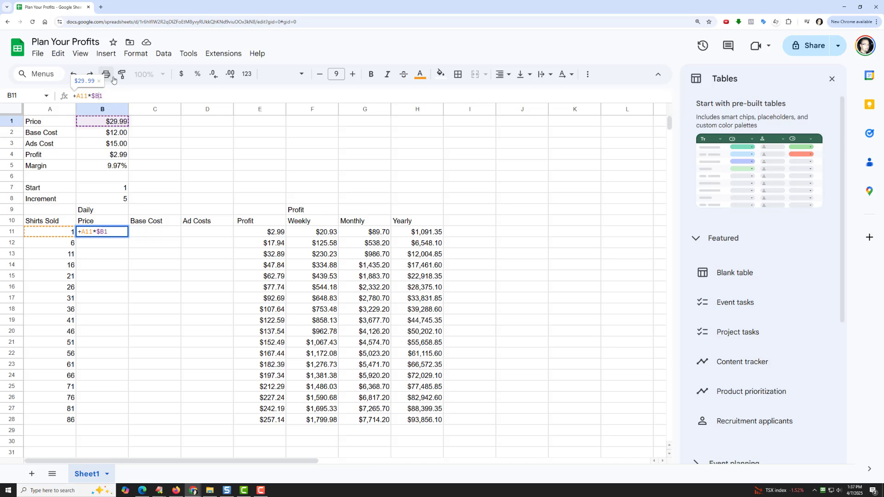
pyautogui.write('$')
pyautogui.press('Return')
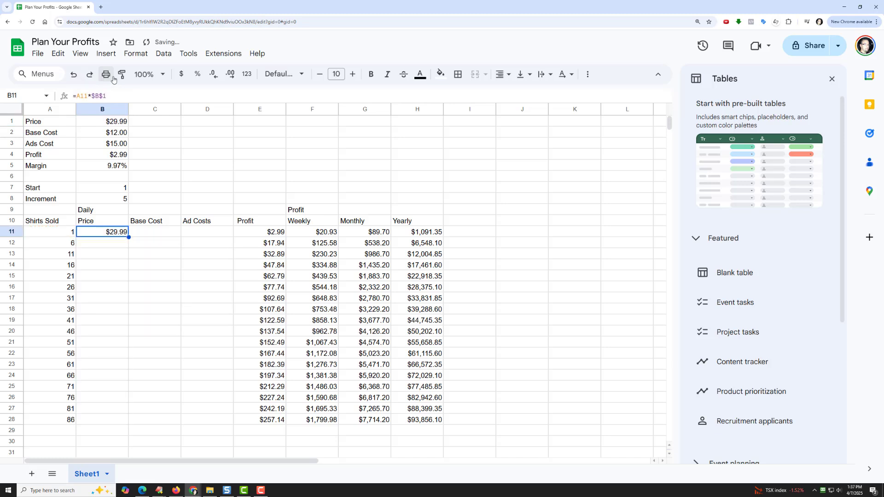
# Enter the first Base Cost formula in C11 as shirts sold times the fixed base cost, A11*$B$2.
pyautogui.press('Right')
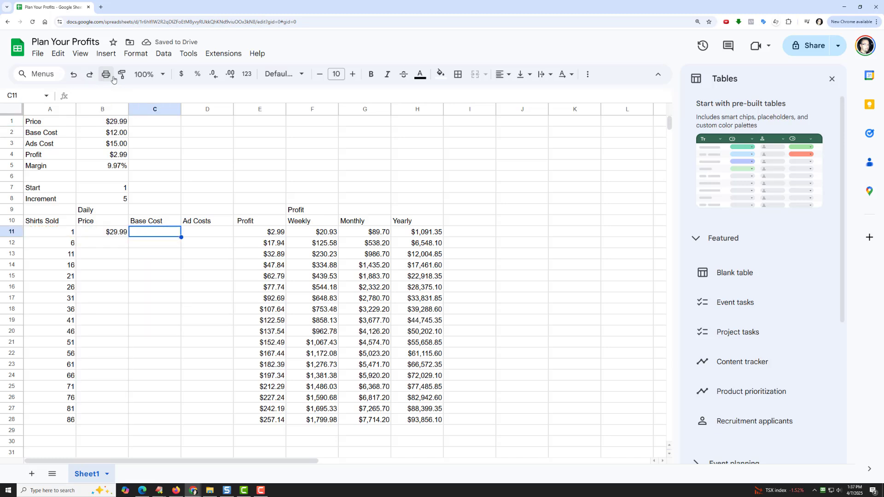
pyautogui.write('+')
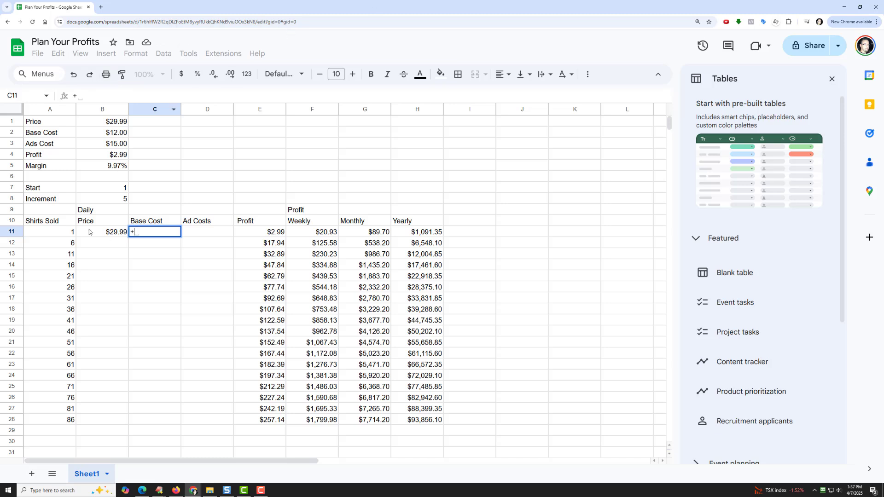
pyautogui.click(63, 232)
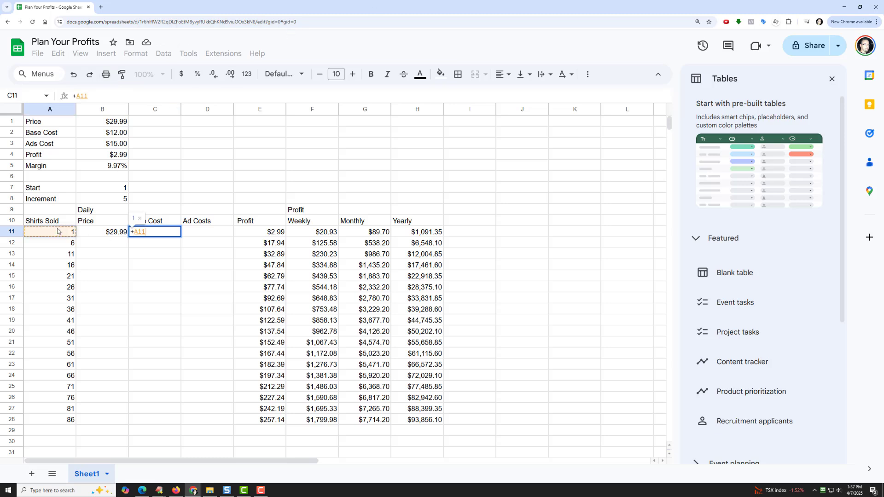
pyautogui.write('*')
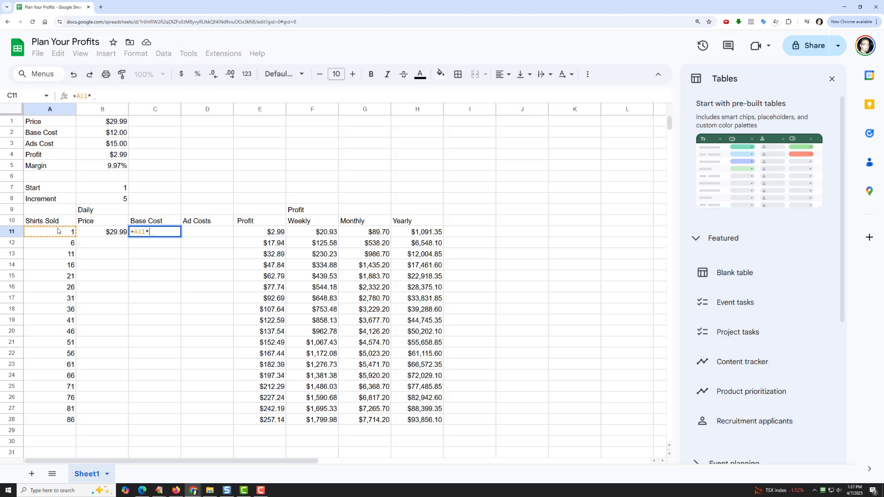
pyautogui.click(112, 132)
pyautogui.click(89, 96)
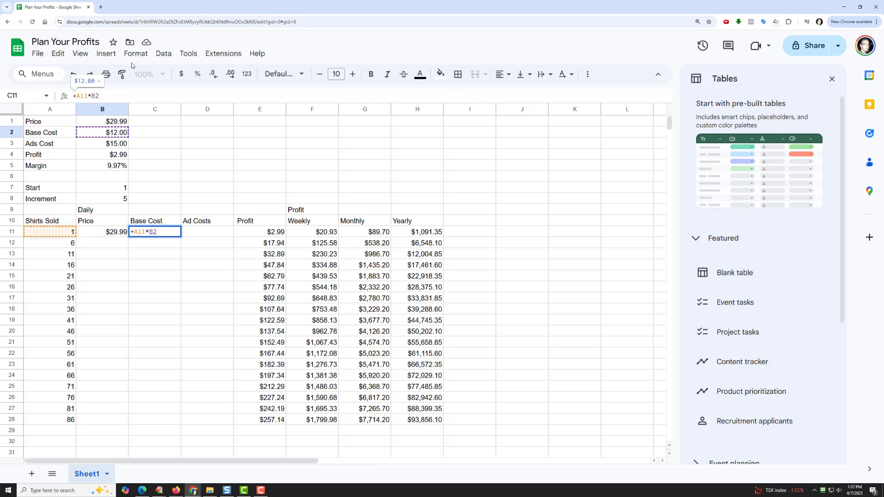
pyautogui.press('Right')
pyautogui.write('$')
pyautogui.press('Right')
pyautogui.write('$')
pyautogui.press('Return')
pyautogui.press('Up')
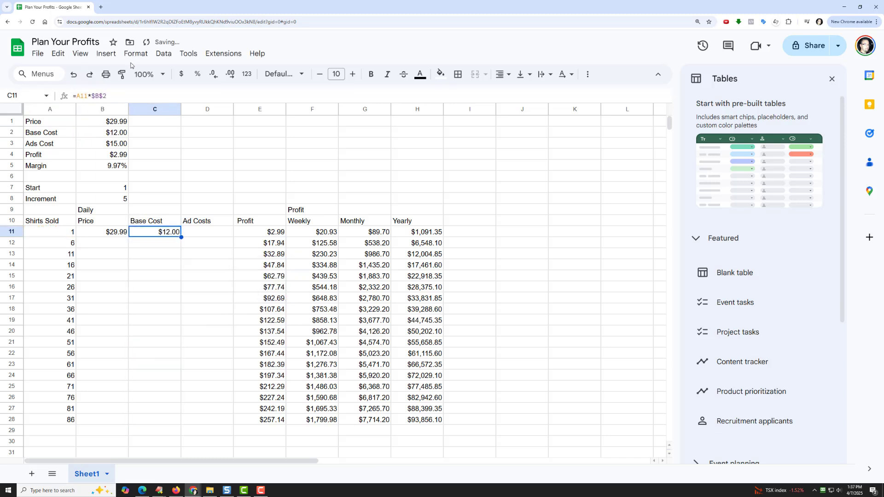
# Enter the first Ad Costs formula in D11 as A11*$B$3, without accepting the suggested autofill.
pyautogui.press('Right')
pyautogui.write('+')
pyautogui.press('Left')
pyautogui.press('Left')
pyautogui.press('Left')
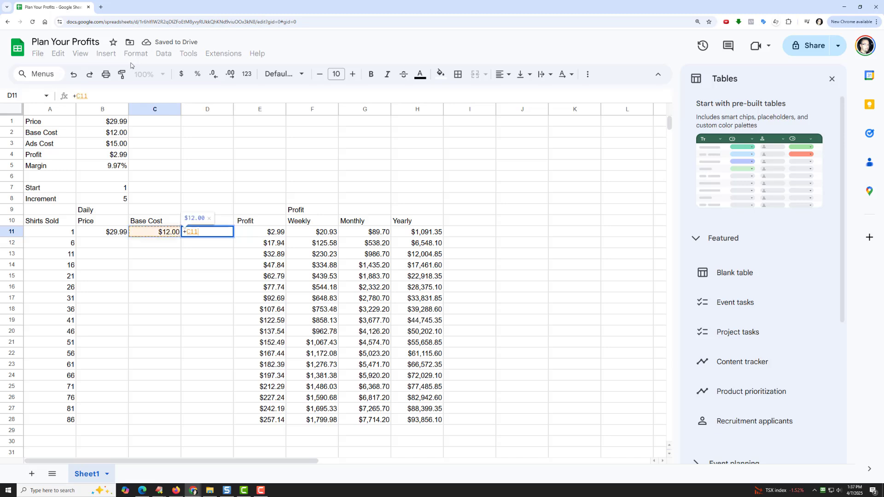
pyautogui.write('*')
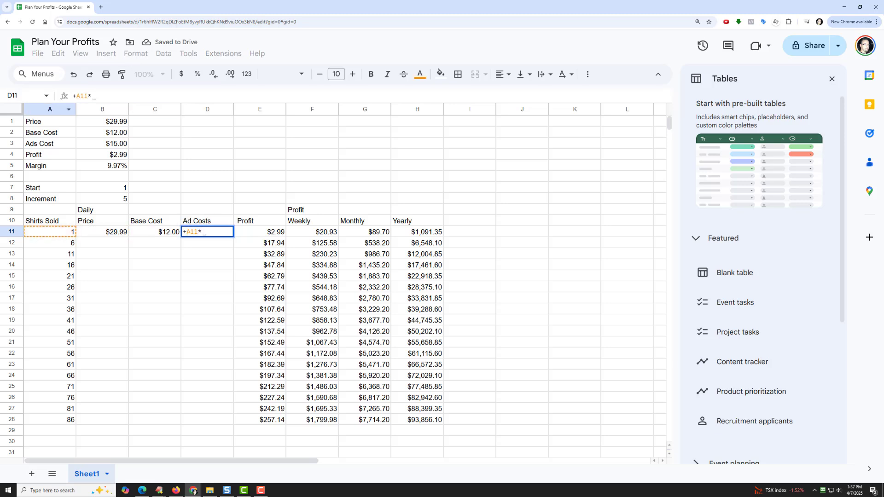
pyautogui.click(95, 147)
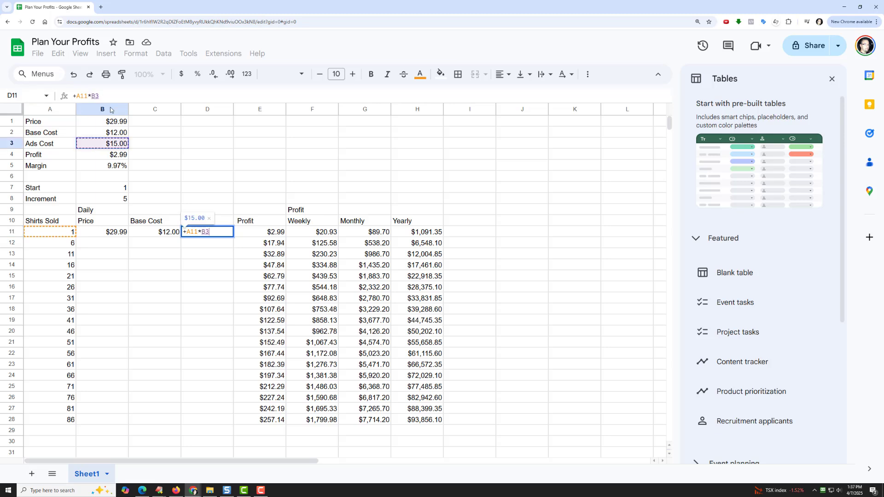
pyautogui.click(90, 96)
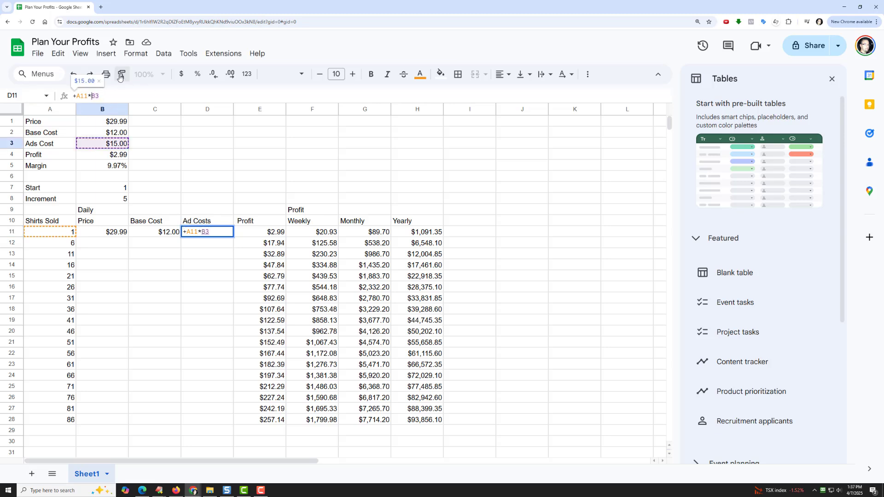
pyautogui.write('$$')
pyautogui.press('Return')
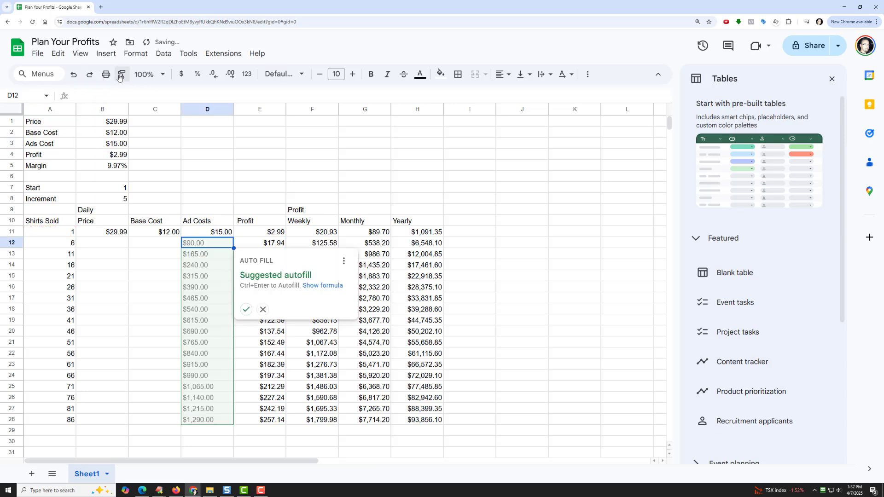
pyautogui.press('Up')
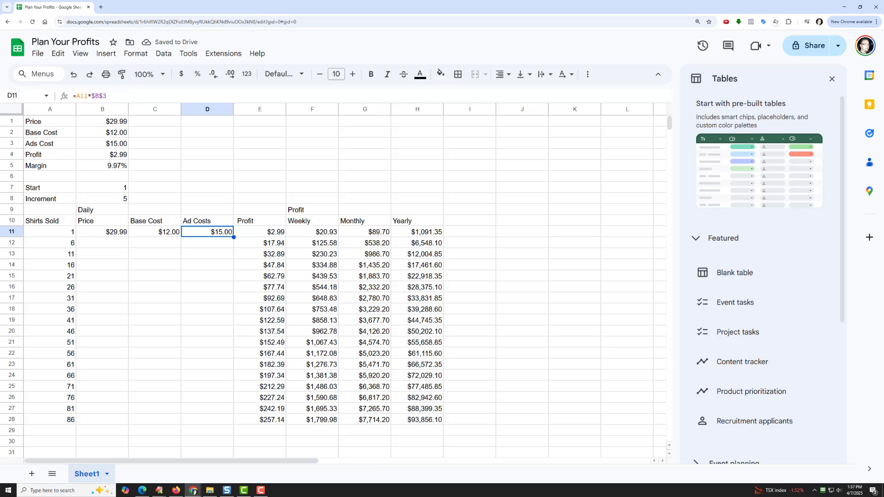
# Copy the Price, Base Cost and Ad Costs formulas from B11:D11 into rows 12 to 28.
pyautogui.moveTo(101, 237); pyautogui.dragTo(230, 235)
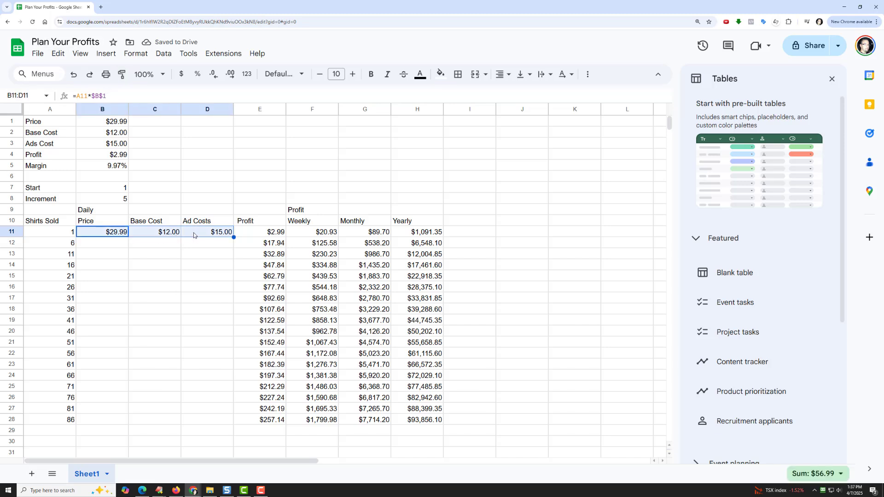
pyautogui.rightClick(193, 234)
pyautogui.click(233, 166)
pyautogui.moveTo(110, 245); pyautogui.dragTo(116, 418)
pyautogui.click(103, 409)
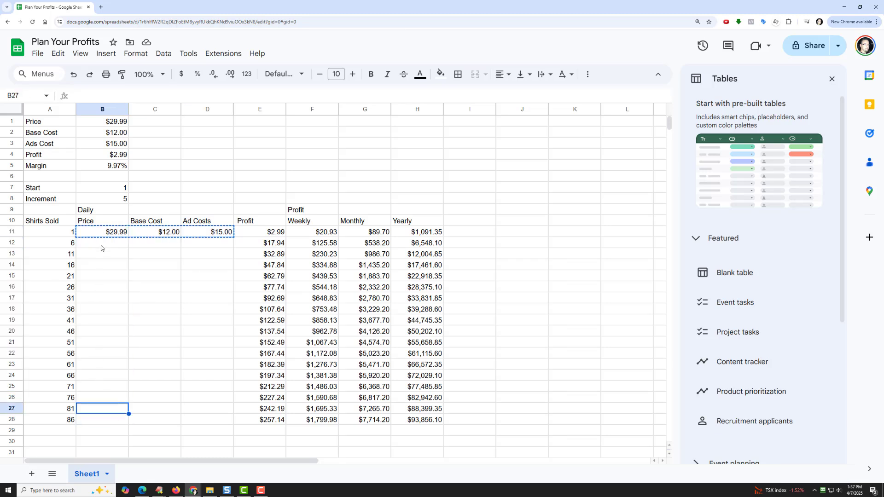
pyautogui.moveTo(102, 244); pyautogui.dragTo(90, 420)
pyautogui.rightClick(89, 420)
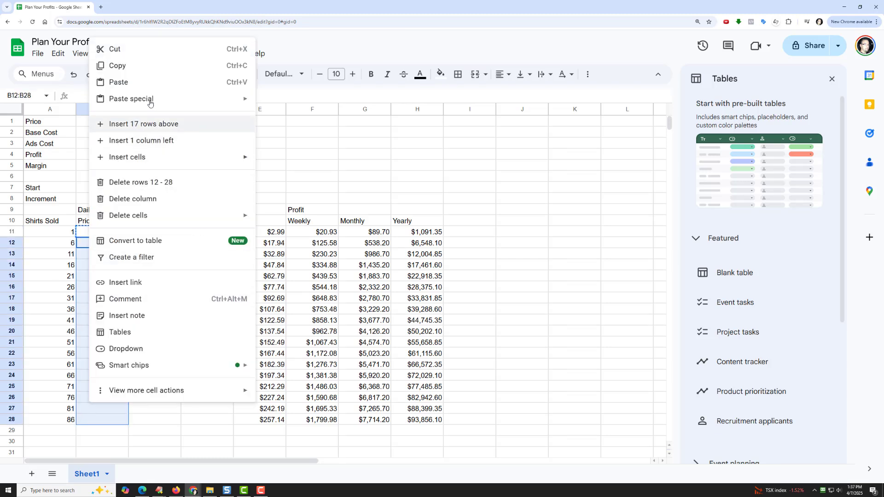
pyautogui.click(134, 81)
pyautogui.click(149, 328)
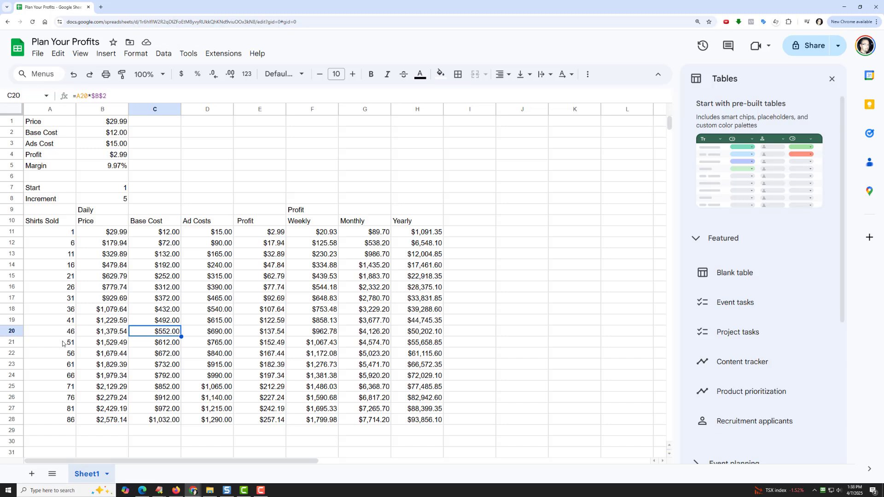
# Highlight the 51-shirt row A21:H21 and examine its enlarged daily costs and projected profits.
pyautogui.moveTo(67, 342); pyautogui.dragTo(433, 346)
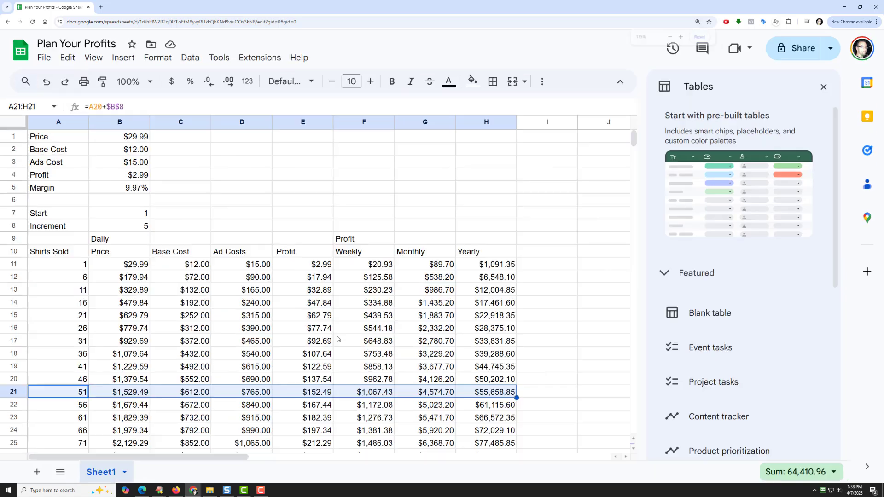
pyautogui.hotkey('ctrl', '+')
pyautogui.scroll(-2, 339, 341)
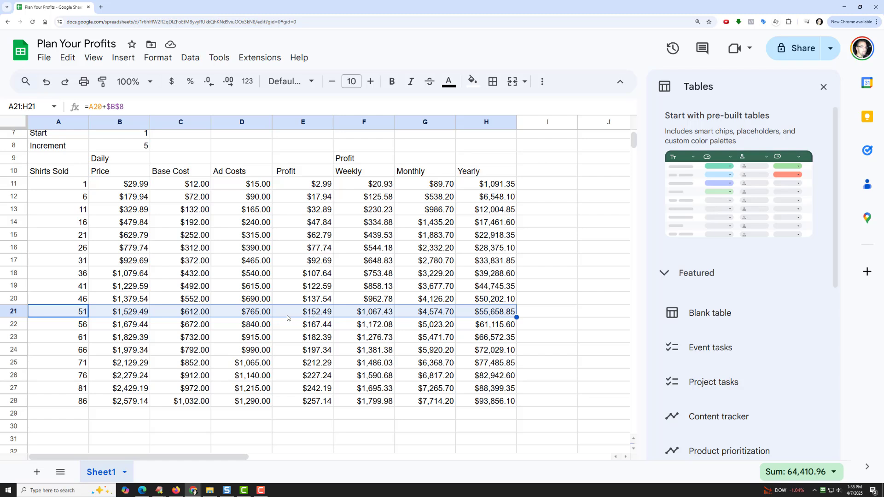
# Examine the 51-shirt row's combined Base Cost and Ad Costs, then its daily, weekly, monthly and yearly profit cells.
pyautogui.moveTo(189, 316); pyautogui.dragTo(242, 316)
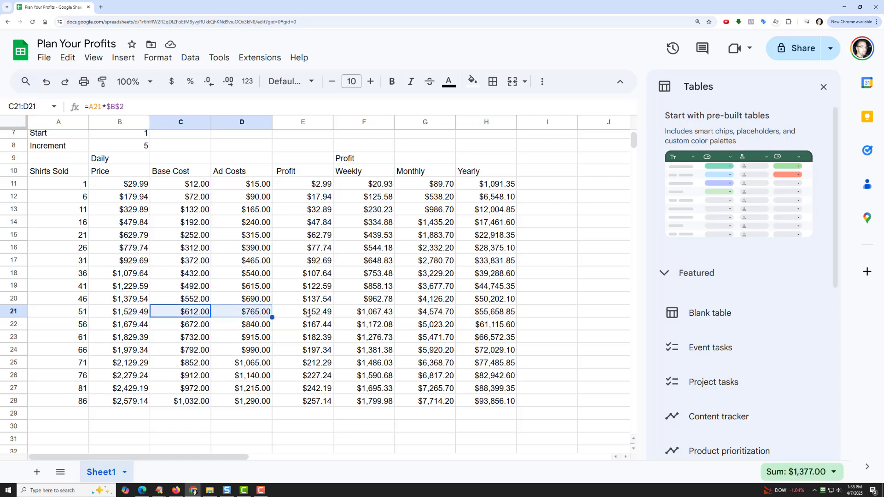
pyautogui.click(310, 315)
pyautogui.click(370, 315)
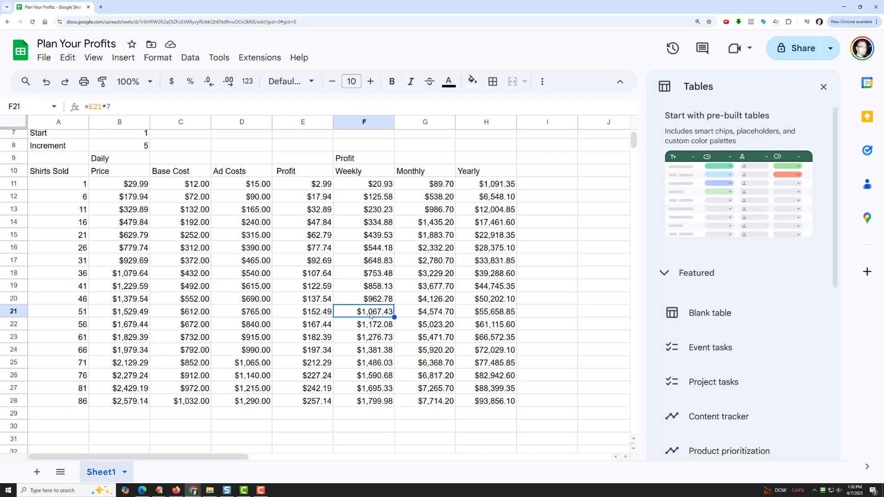
pyautogui.click(430, 315)
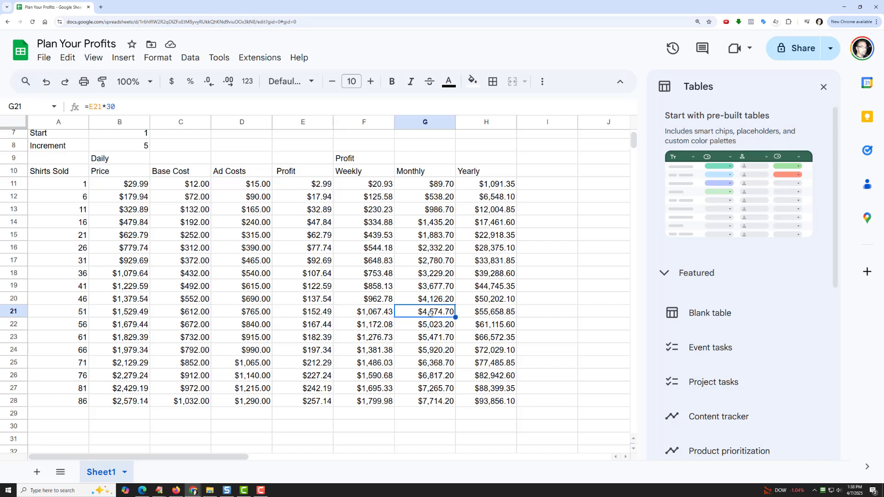
pyautogui.click(481, 315)
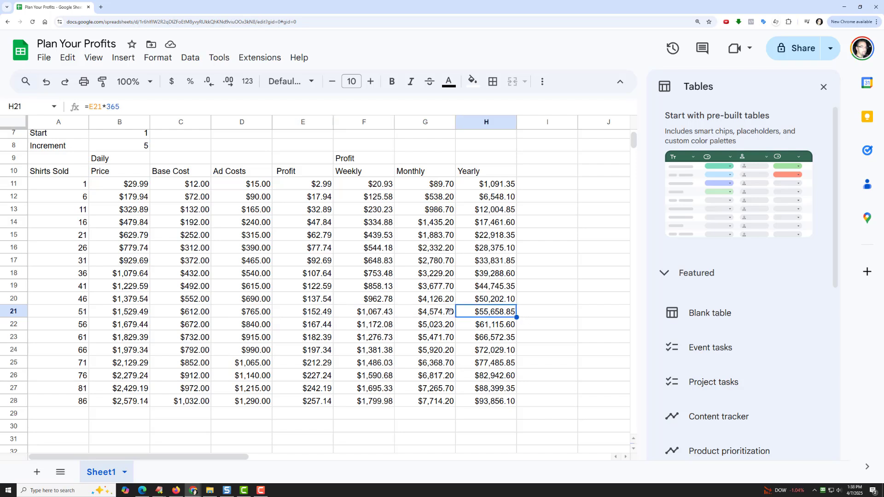
pyautogui.click(301, 314)
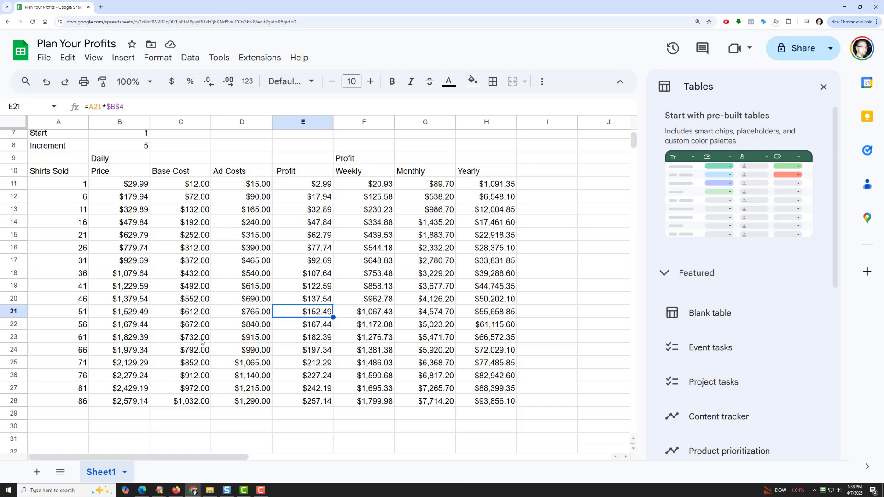
# Format the table header rows A9:H10 with bold white text on a black fill.
pyautogui.scroll(2, 215, 305)
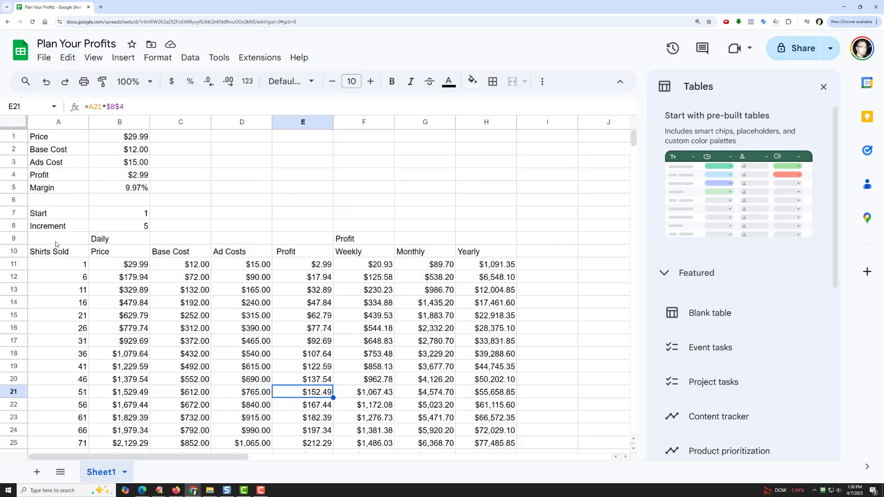
pyautogui.moveTo(55, 243); pyautogui.dragTo(475, 257)
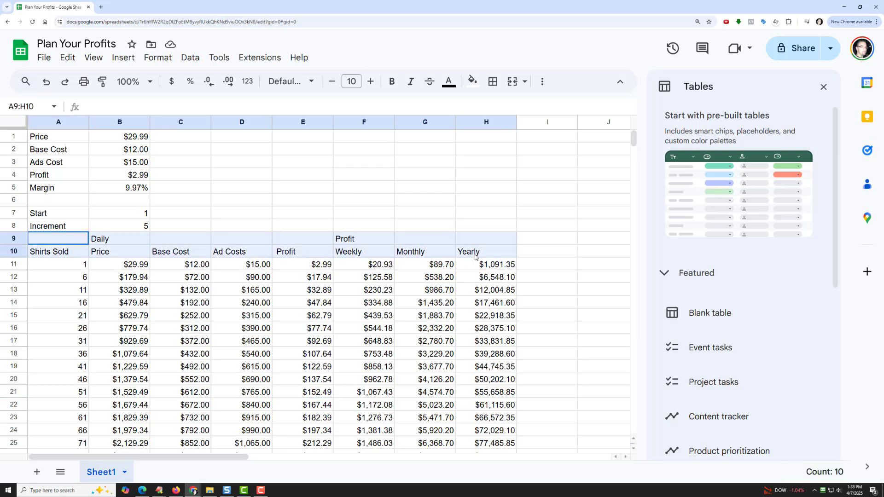
pyautogui.click(392, 82)
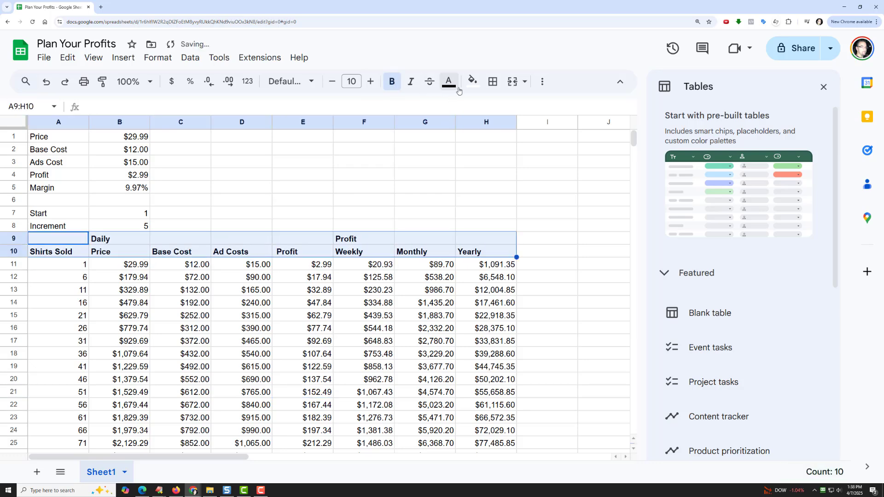
pyautogui.click(472, 82)
pyautogui.click(477, 123)
pyautogui.click(449, 83)
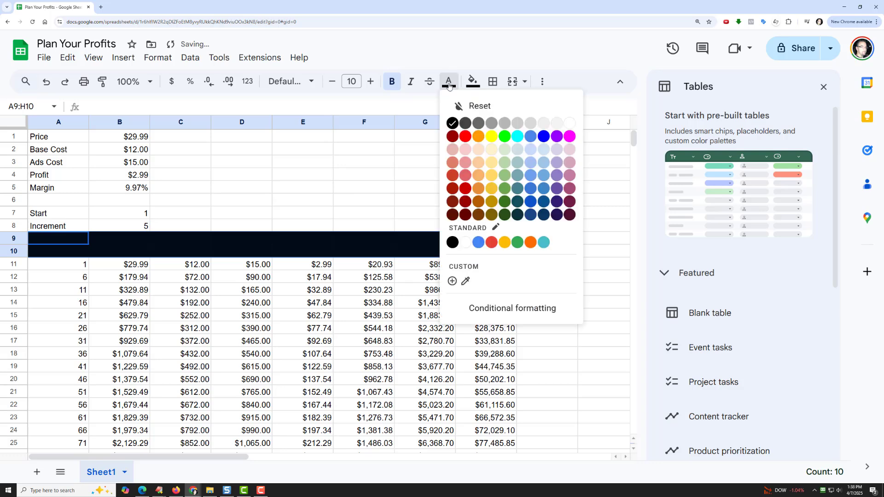
pyautogui.click(569, 123)
pyautogui.click(425, 161)
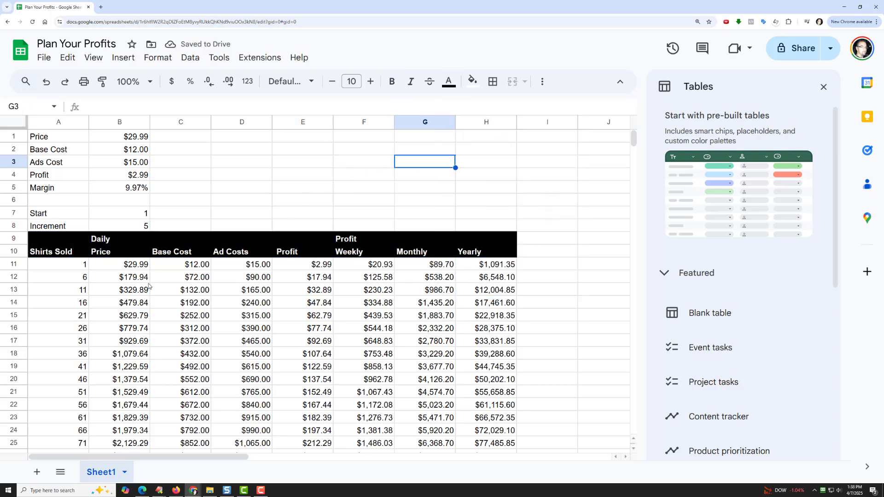
# Review the Ad Costs range D11:D28 against the daily Profit range E11:E28, down to the last shirts-sold row.
pyautogui.scroll(-4, 148, 286)
pyautogui.scroll(2, 149, 284)
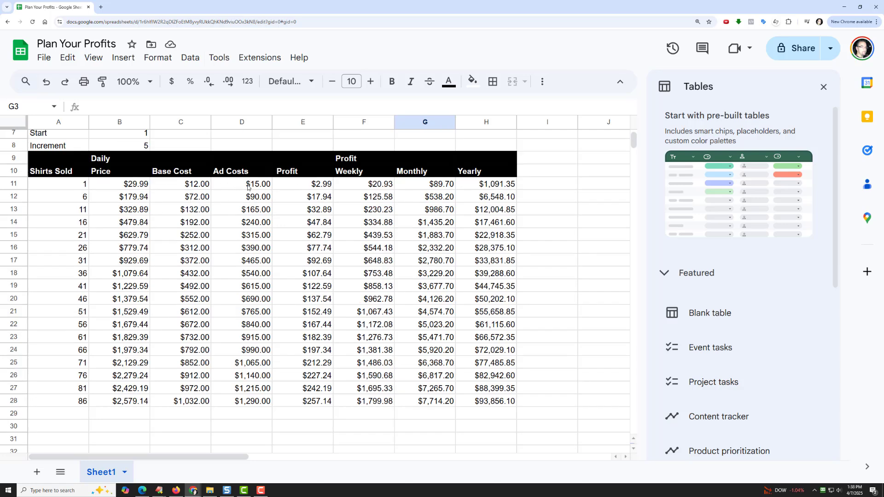
pyautogui.moveTo(248, 186); pyautogui.dragTo(256, 398)
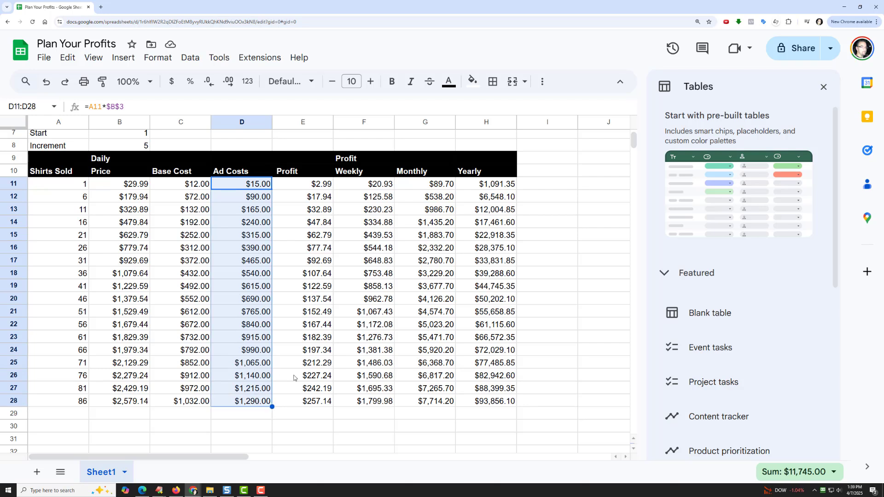
pyautogui.moveTo(324, 187); pyautogui.dragTo(322, 402)
pyautogui.click(308, 401)
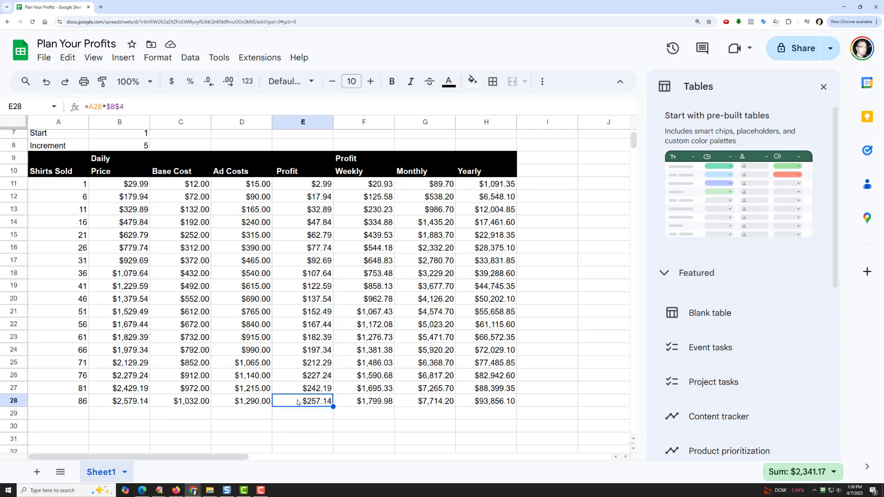
pyautogui.click(68, 406)
# Try 9 as the shirts-sold Increment in B8 and replace it with 10.
pyautogui.scroll(2, 102, 368)
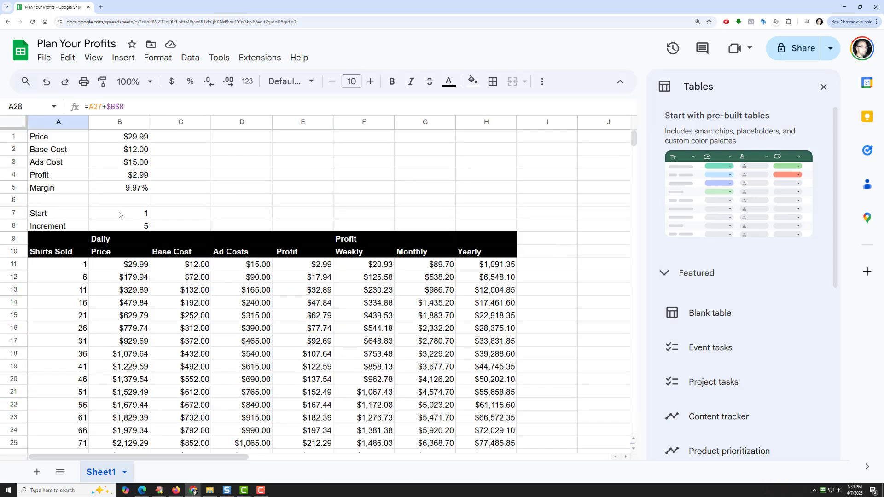
pyautogui.click(121, 226)
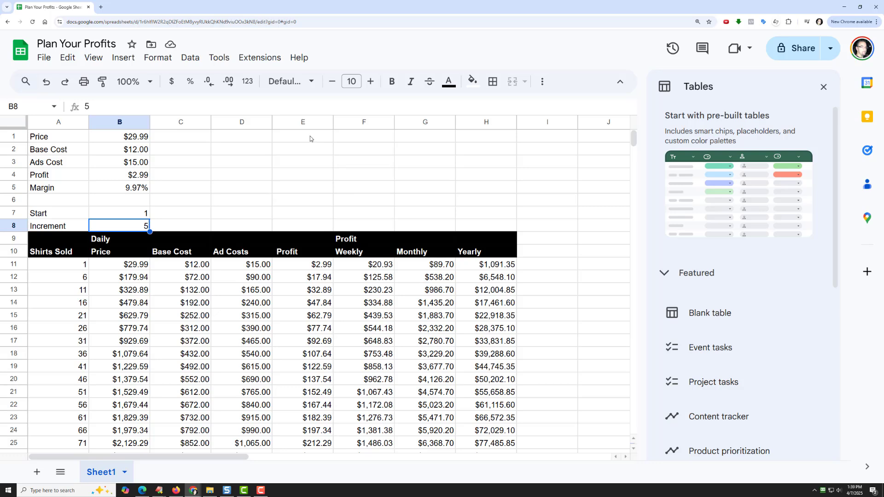
pyautogui.write('9')
pyautogui.press('Return')
pyautogui.press('Up')
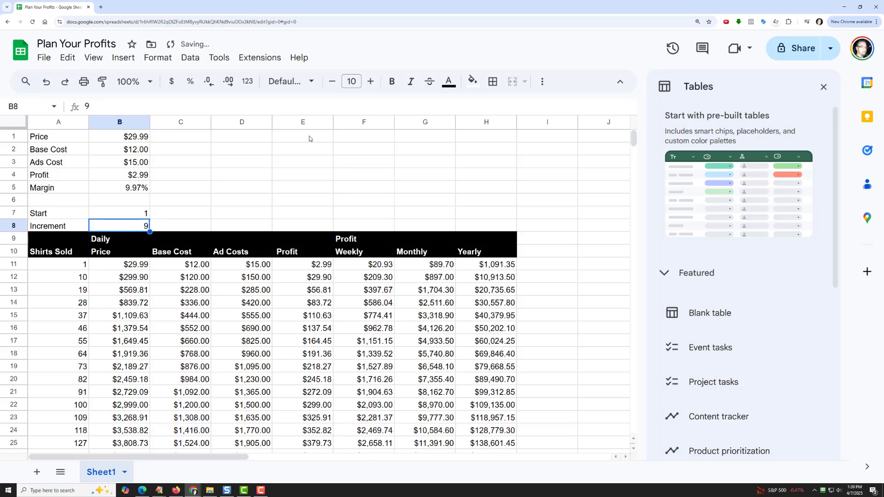
pyautogui.write('10')
pyautogui.press('Return')
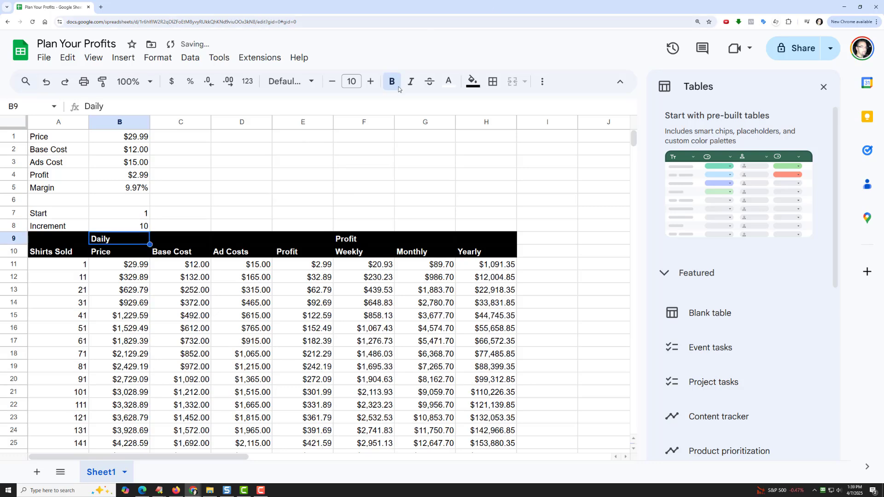
# Compare the 51-shirt and 101-shirt rows, checking the latter's yearly profit in H21 and daily ad cost in D21.
pyautogui.moveTo(63, 330); pyautogui.dragTo(184, 329)
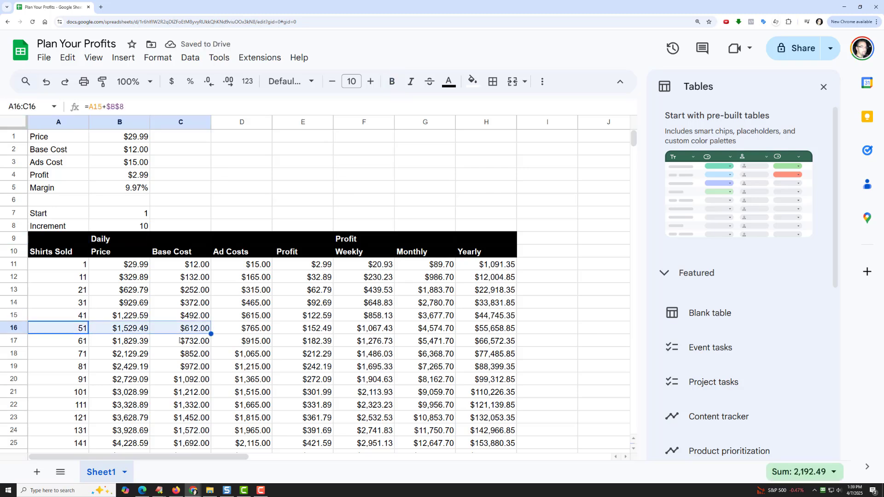
pyautogui.moveTo(74, 393); pyautogui.dragTo(486, 392)
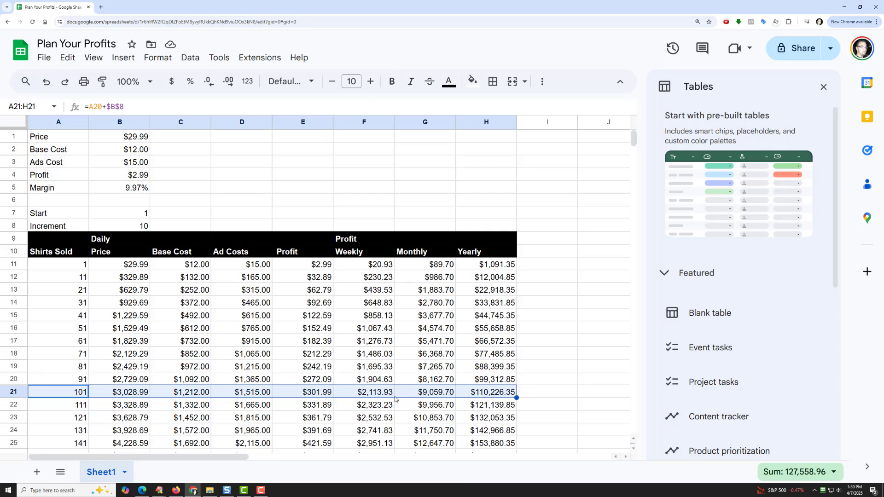
pyautogui.click(489, 396)
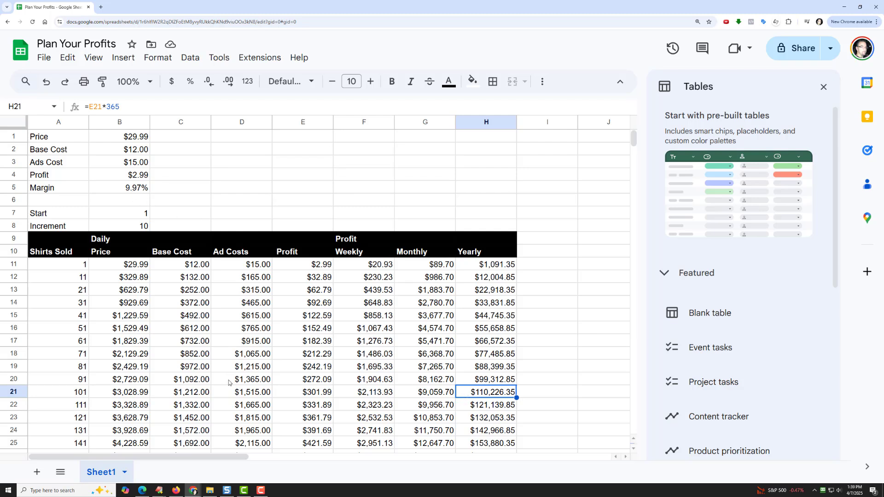
pyautogui.click(260, 395)
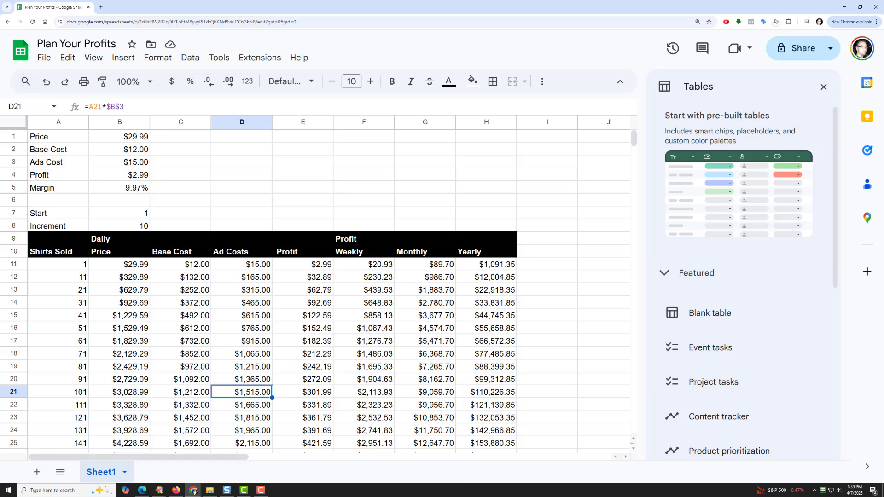
# Open Calculator, work out the yearly ad spend for 101 daily shirts as 1515*365, copy the result and close it.
pyautogui.click(35, 491)
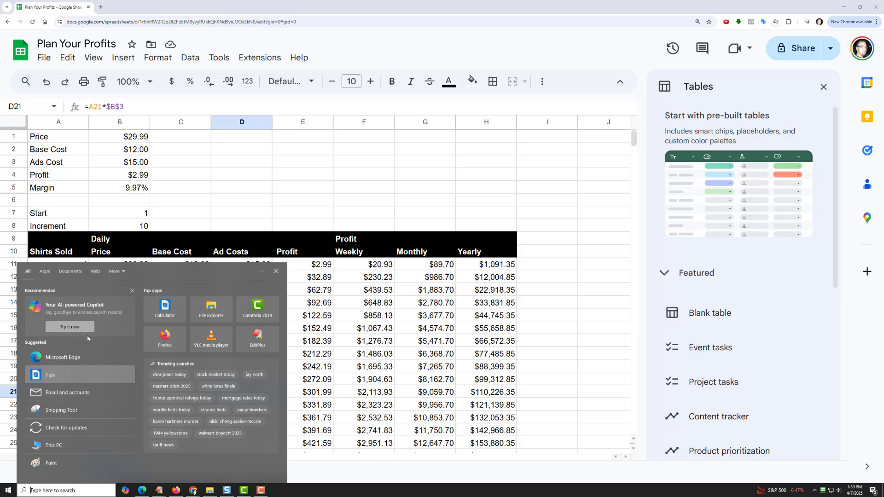
pyautogui.click(159, 309)
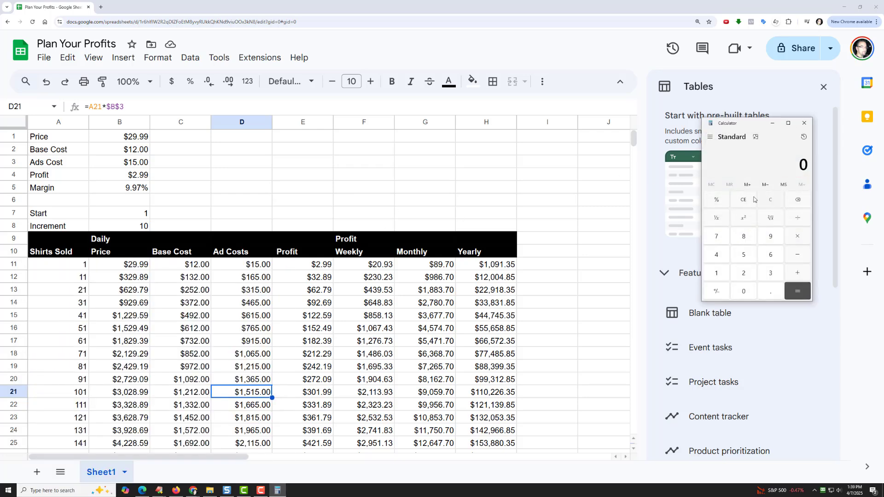
pyautogui.write('1515*365')
pyautogui.press('Return')
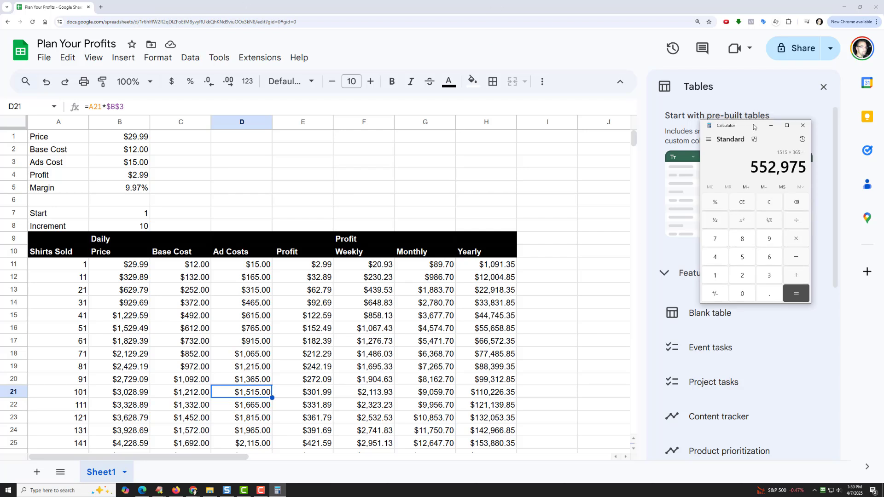
pyautogui.moveTo(752, 124); pyautogui.dragTo(424, 127)
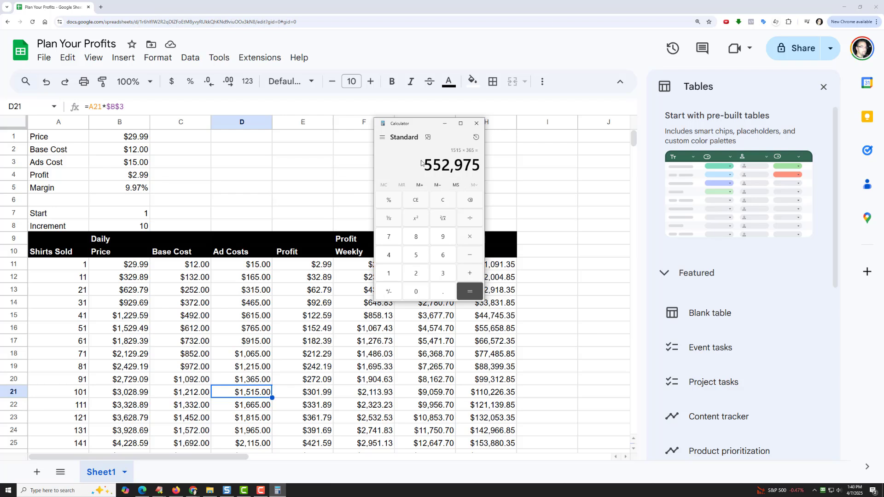
pyautogui.hotkey('ctrl', 'c')
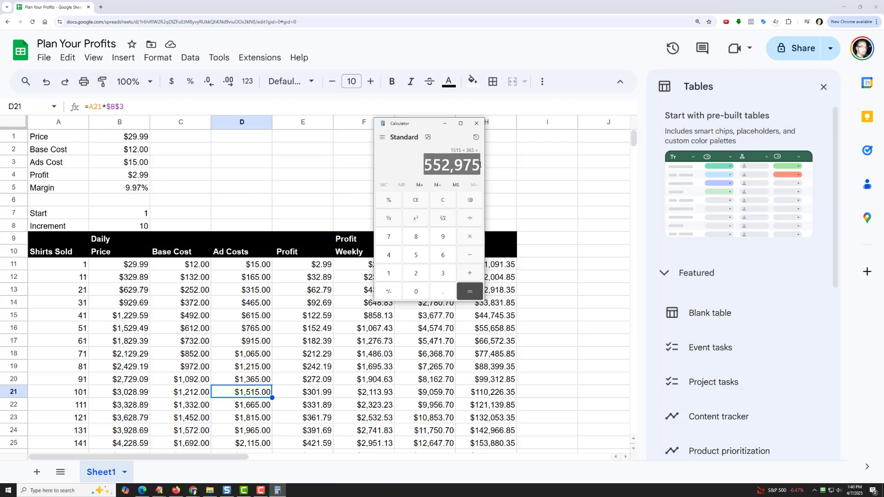
pyautogui.click(476, 130)
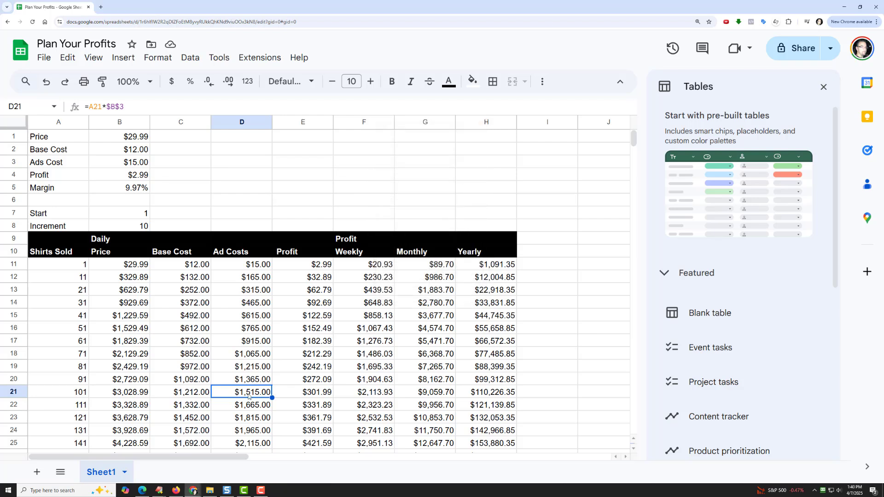
# Reopen Calculator to recompute the yearly ad spend as 1515*365, and return to the spreadsheet.
pyautogui.click(56, 489)
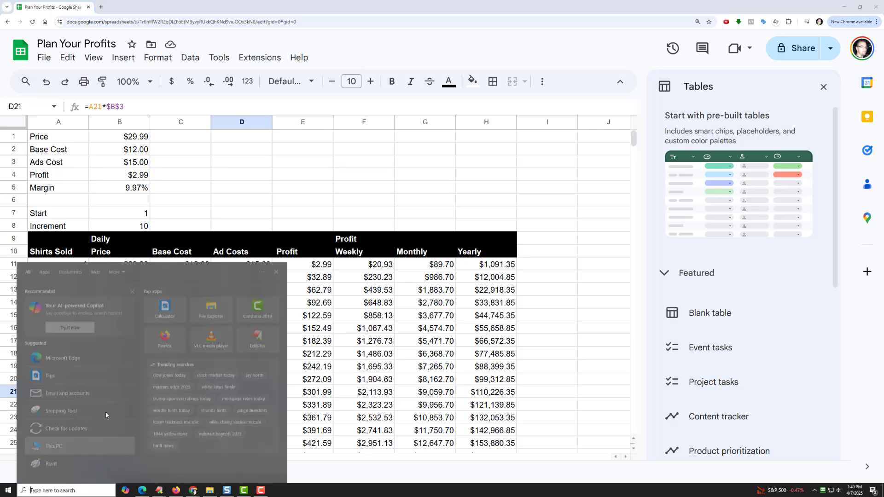
pyautogui.click(169, 311)
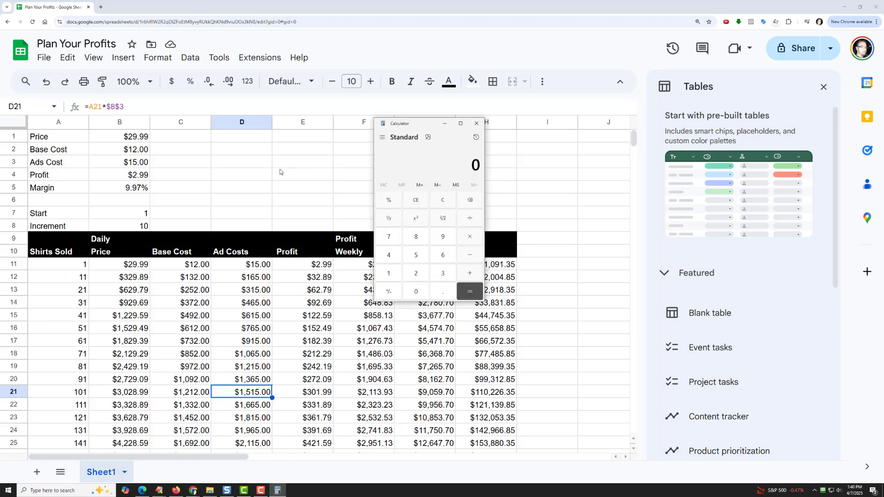
pyautogui.write('1515*365')
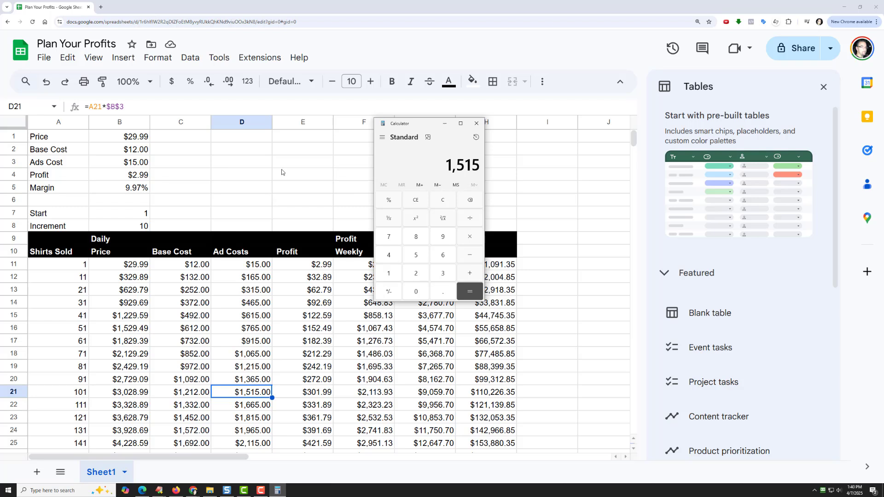
pyautogui.press('Return')
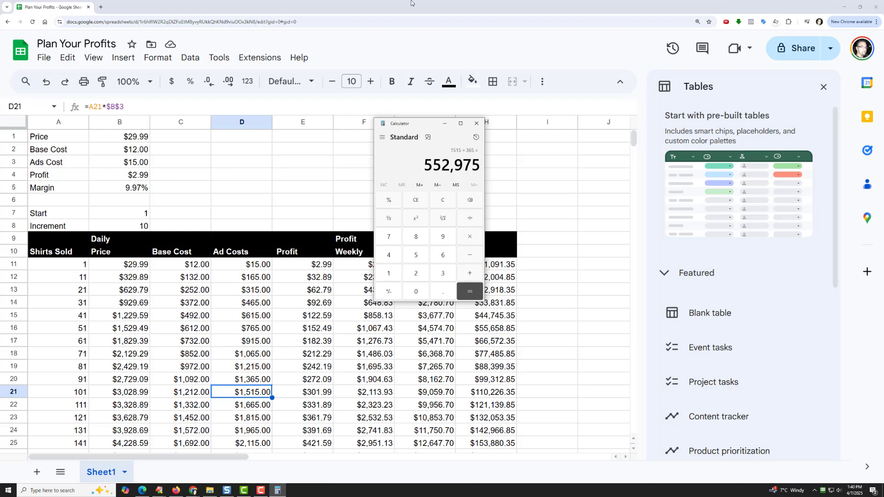
pyautogui.click(227, 188)
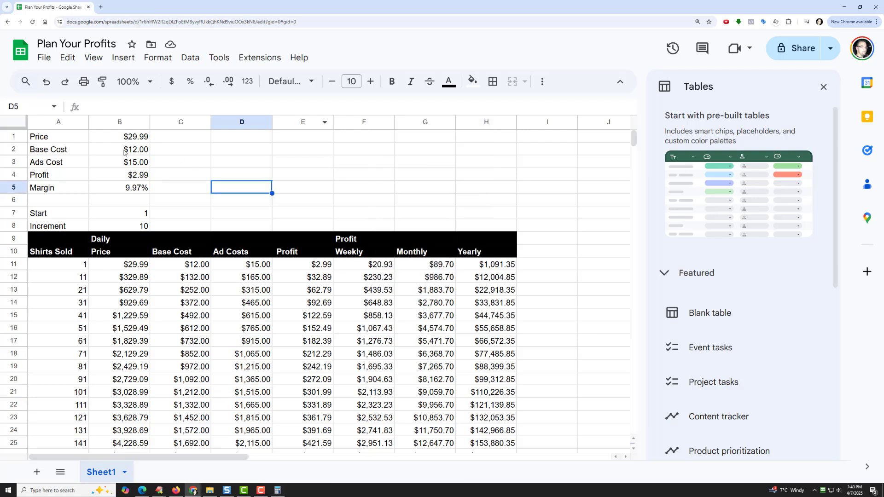
# Set the Base Cost in B2 to 9 and highlight the 51-shirt row A16:H16 to review its profits.
pyautogui.click(125, 151)
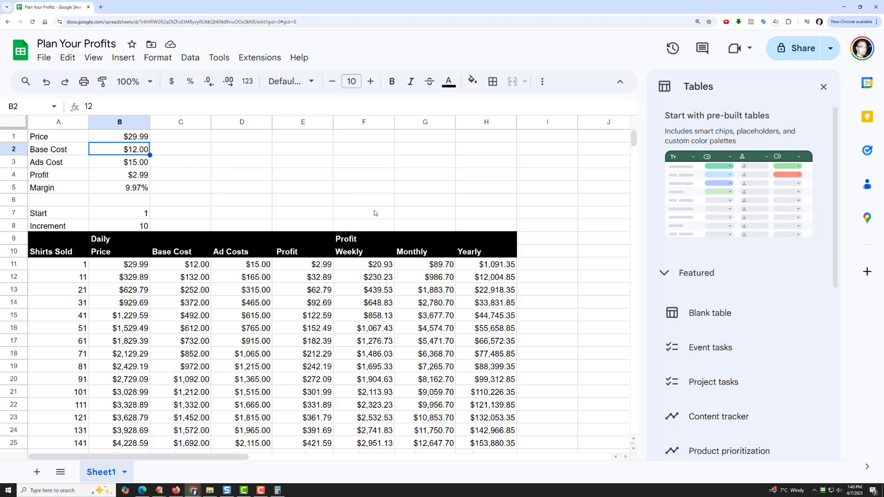
pyautogui.write('9')
pyautogui.press('Return')
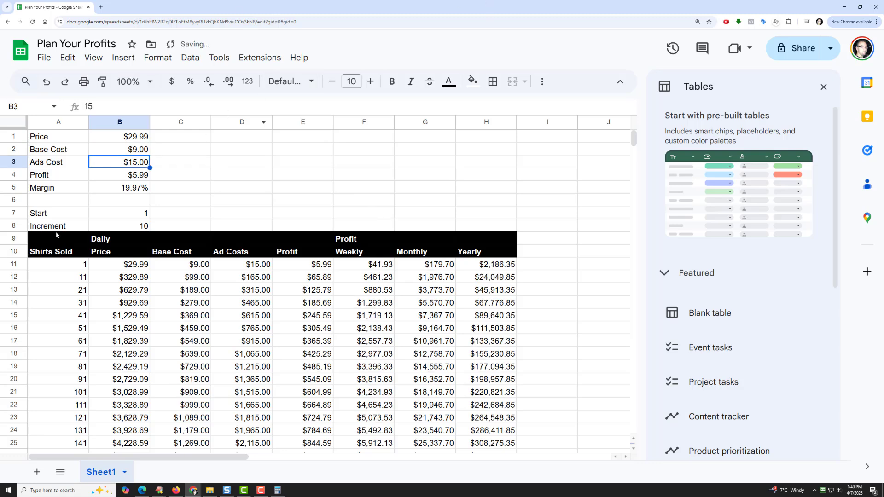
pyautogui.moveTo(80, 331); pyautogui.dragTo(491, 337)
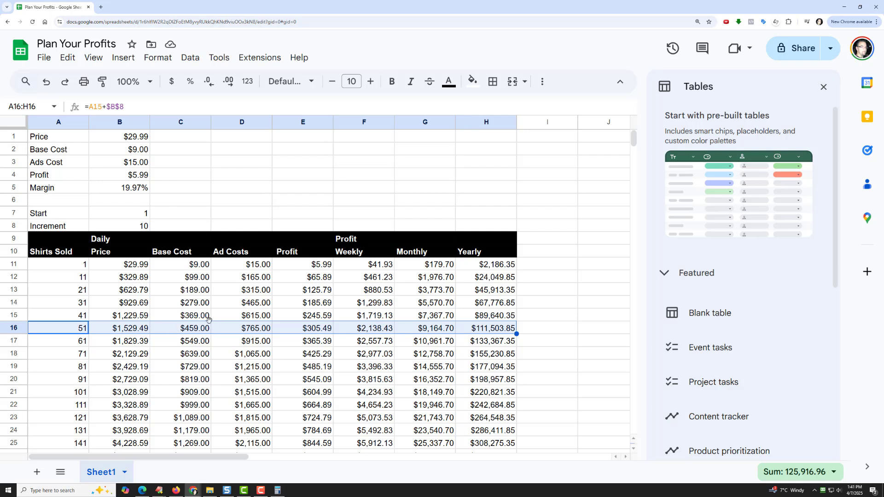
# Set the Base Cost in B2 to 12 and check the profit in B4 and margin in B5.
pyautogui.click(127, 151)
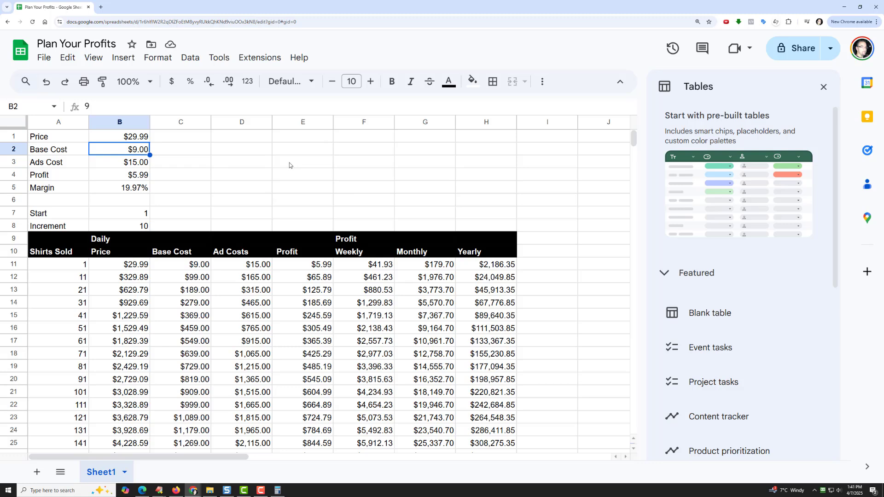
pyautogui.write('12')
pyautogui.press('Return')
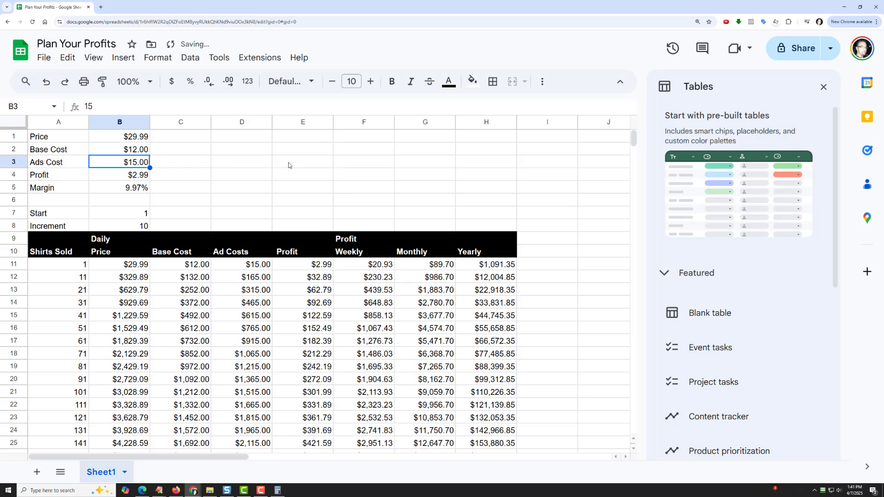
pyautogui.press('Down')
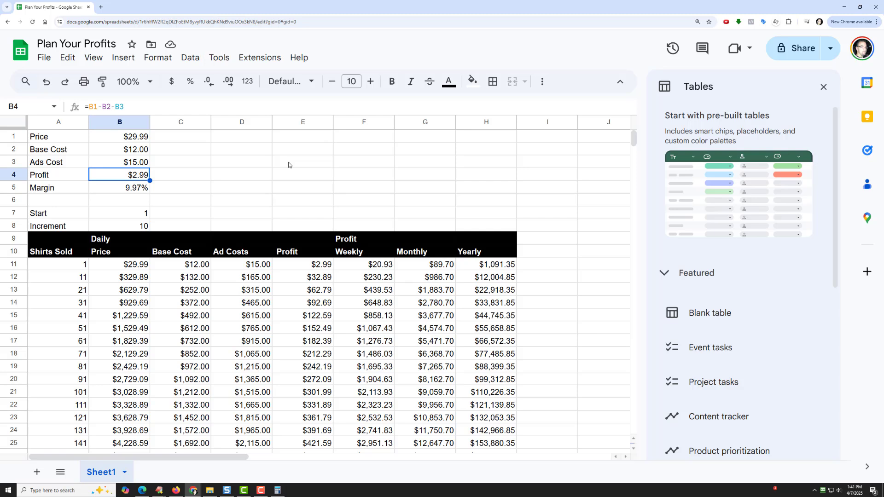
pyautogui.press('Left')
pyautogui.press('Right')
pyautogui.press('Down')
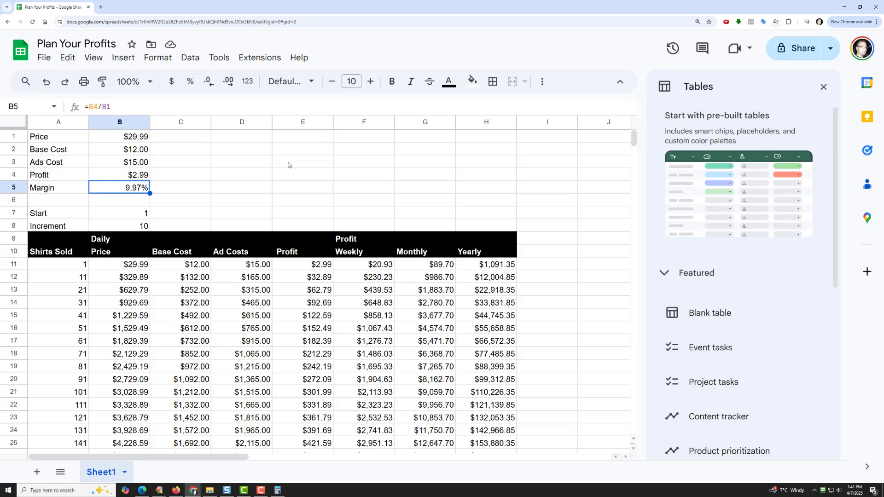
# Set the Ads Cost in B3 to 10.
pyautogui.press('Up')
pyautogui.press('Up')
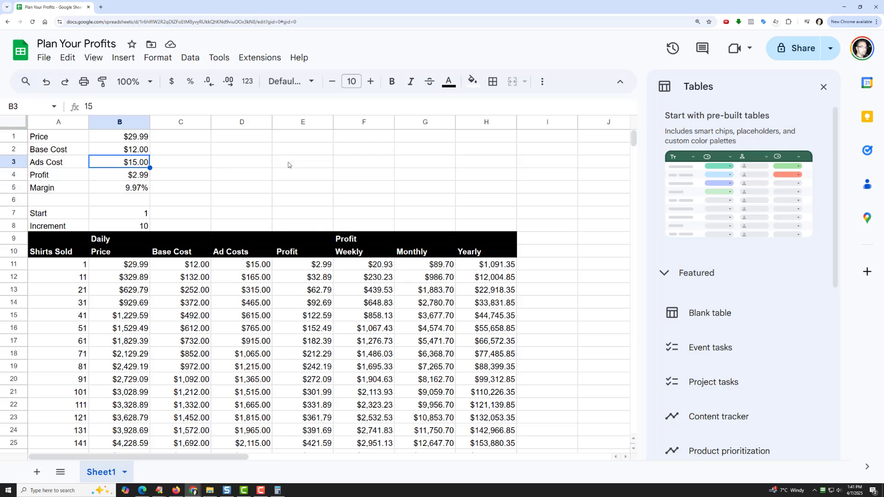
pyautogui.write('10')
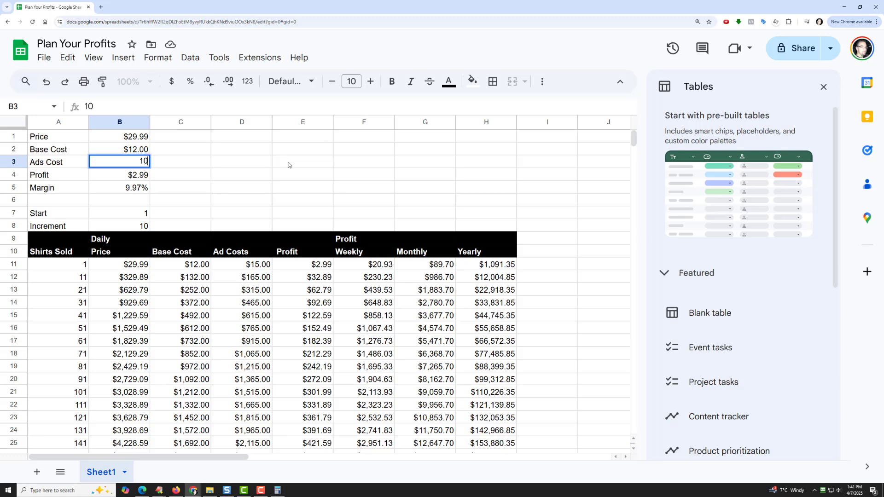
pyautogui.press('Return')
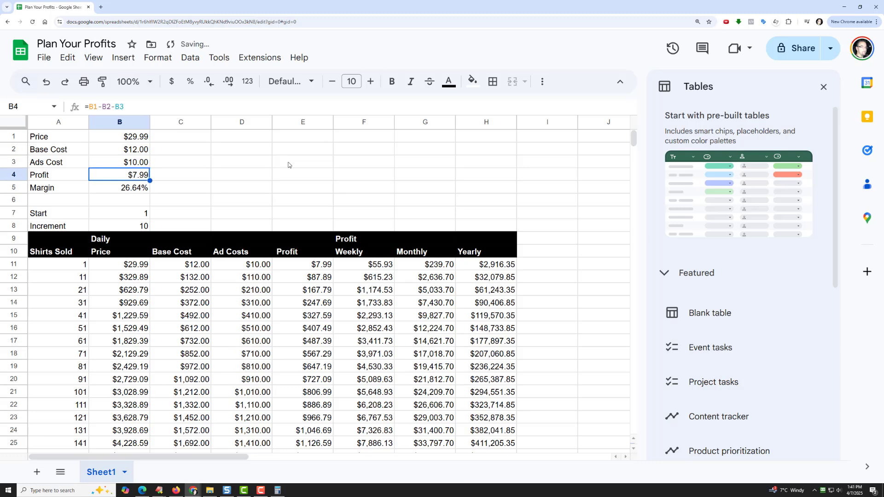
# Review the 51-shirt row 16, checking its daily price, base cost, ad costs and profit, and its yearly profit in H16.
pyautogui.press('Down')
pyautogui.press('Down')
pyautogui.press('Down')
pyautogui.press('Down')
pyautogui.press('Down')
pyautogui.press('Down')
pyautogui.press('Down')
pyautogui.press('Down')
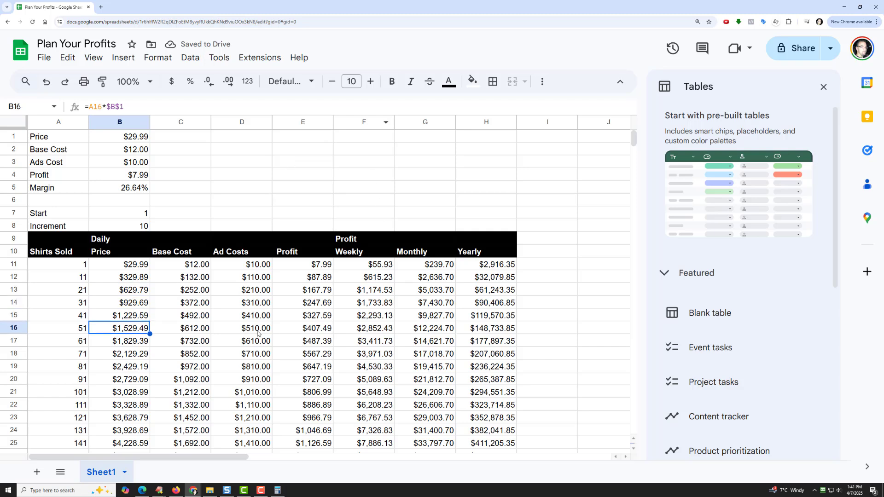
pyautogui.press('Right')
pyautogui.press('Right')
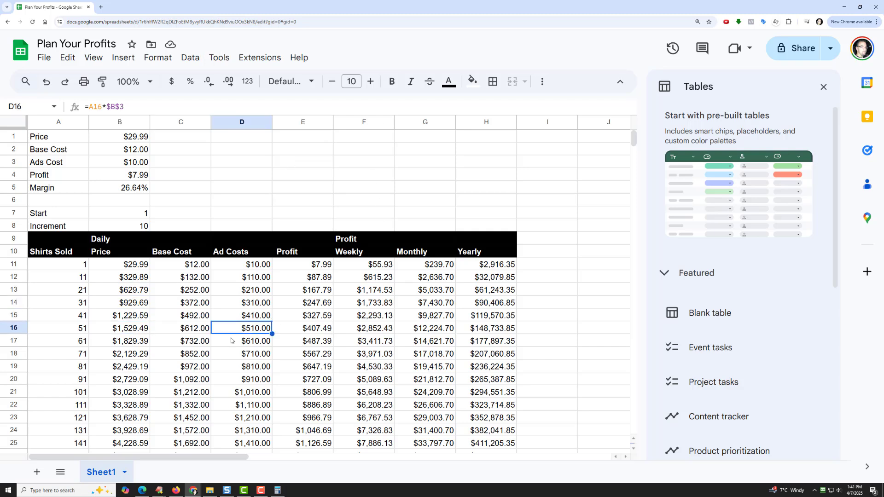
pyautogui.click(304, 328)
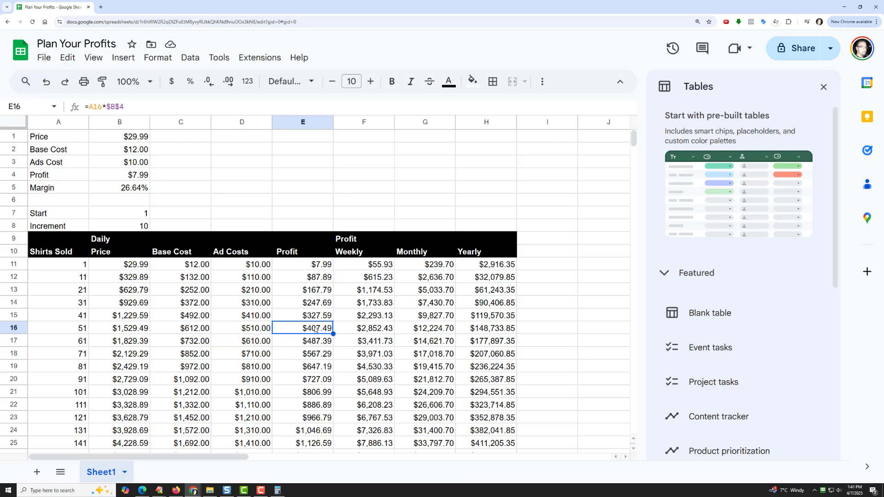
pyautogui.click(115, 329)
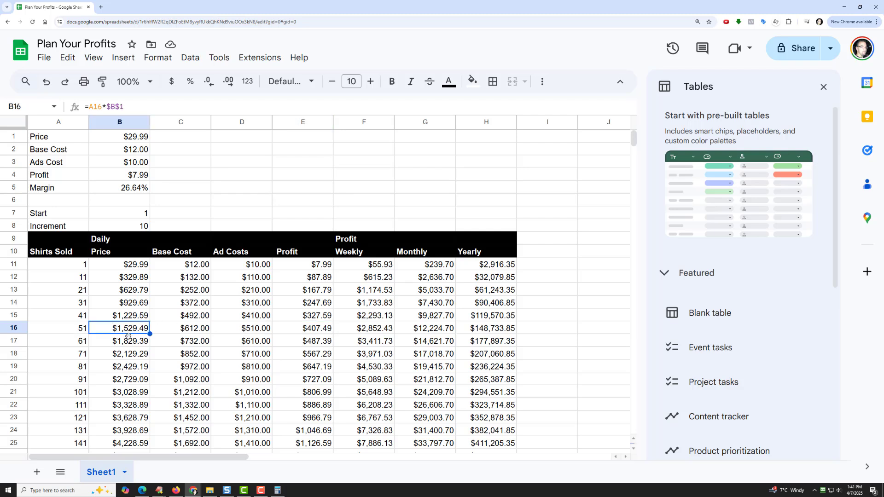
pyautogui.click(198, 329)
pyautogui.click(257, 332)
pyautogui.click(295, 329)
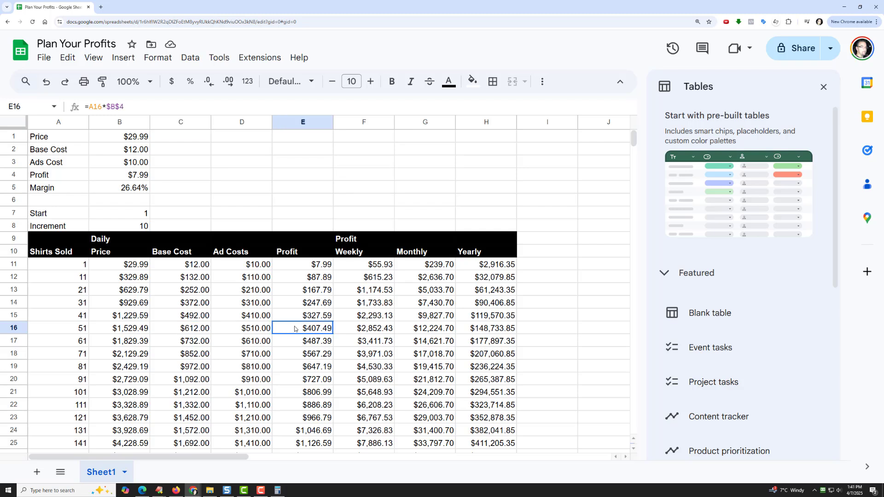
pyautogui.click(491, 332)
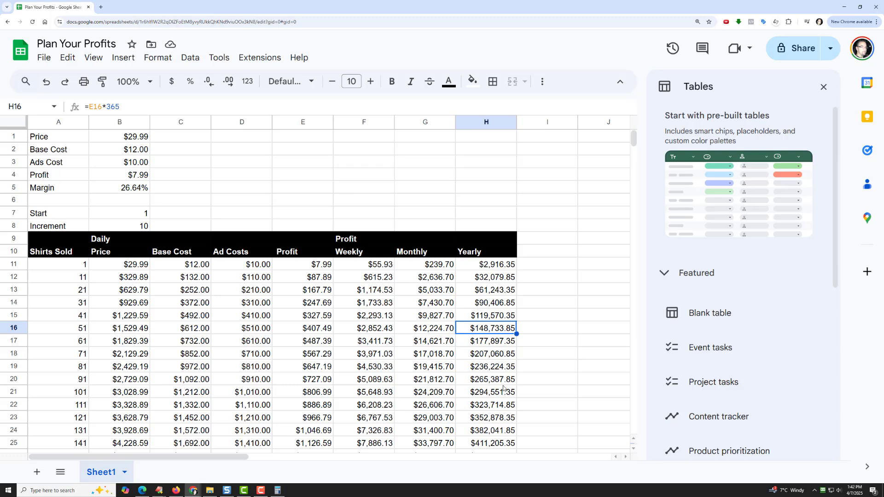
# Set the Increment in B8 to 50 and highlight the 251-shirt row A16:H16 and the 351-shirt row A18:H18 to review them.
pyautogui.scroll(-2, 492, 412)
pyautogui.scroll(-2, 491, 409)
pyautogui.scroll(5, 490, 407)
pyautogui.click(143, 226)
pyautogui.write('50')
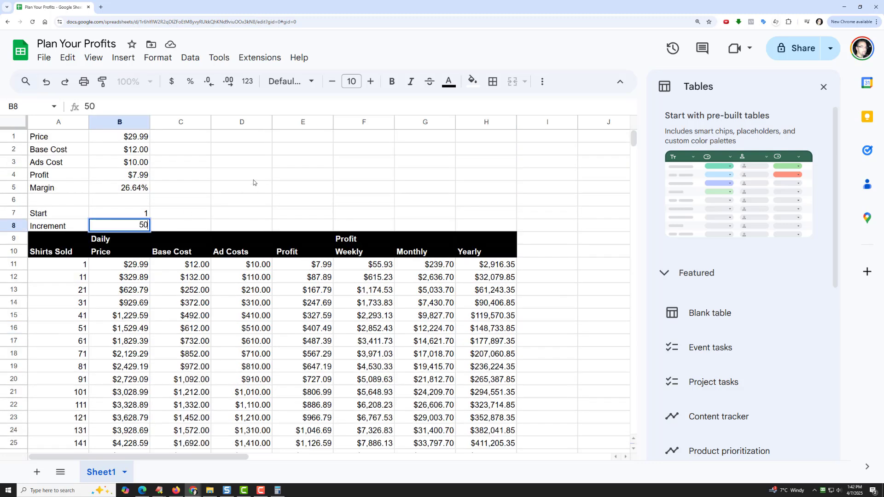
pyautogui.press('Return')
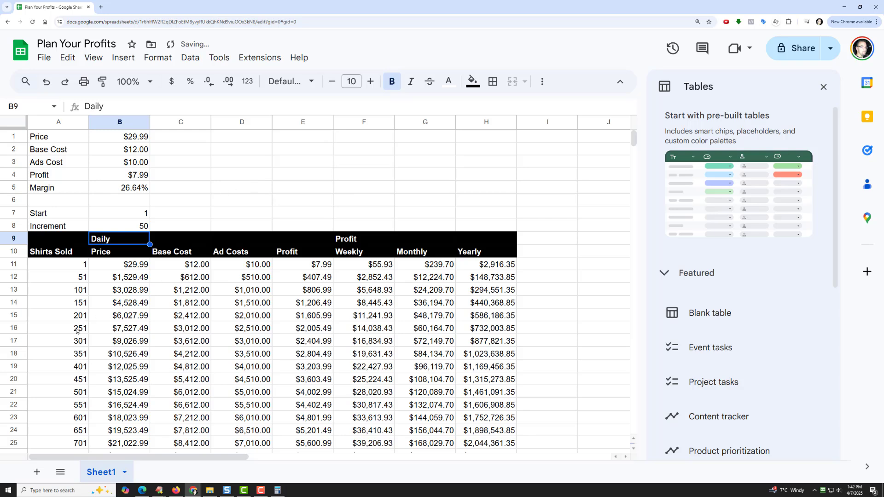
pyautogui.moveTo(78, 329); pyautogui.dragTo(477, 333)
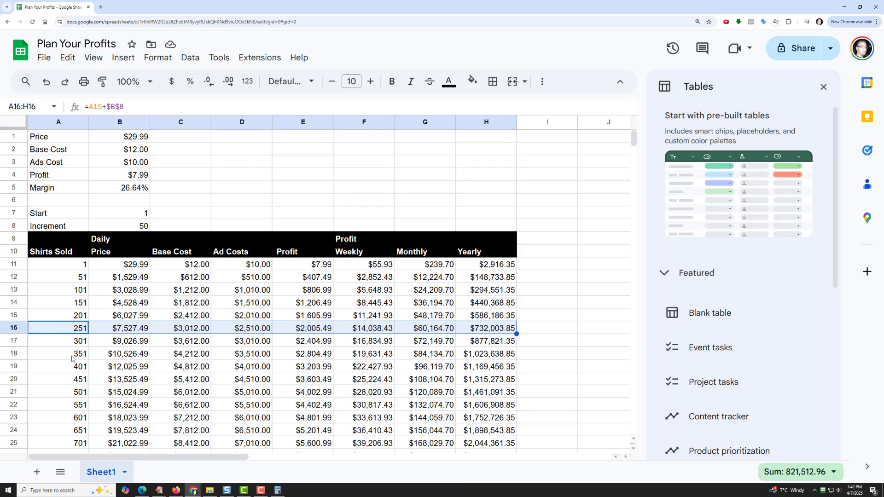
pyautogui.moveTo(78, 355); pyautogui.dragTo(473, 358)
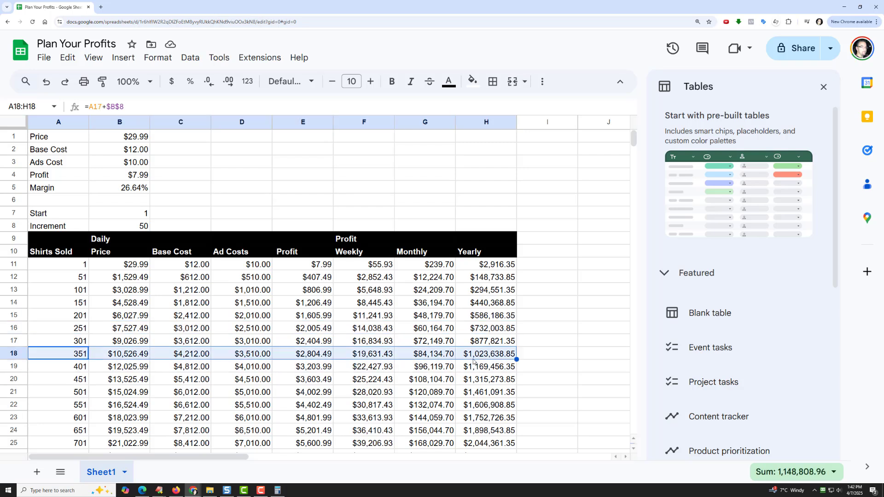
# Set the Ads Cost in B3 to 12 and check the margin in B5.
pyautogui.click(127, 165)
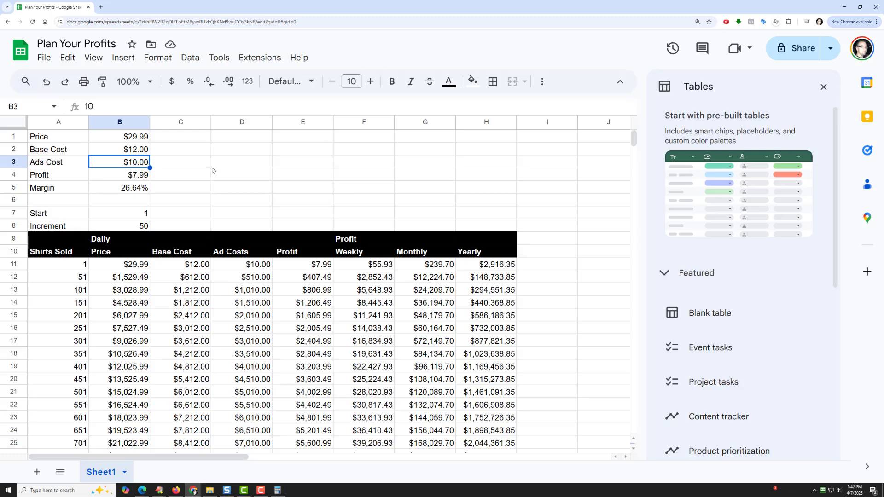
pyautogui.write('12')
pyautogui.press('Return')
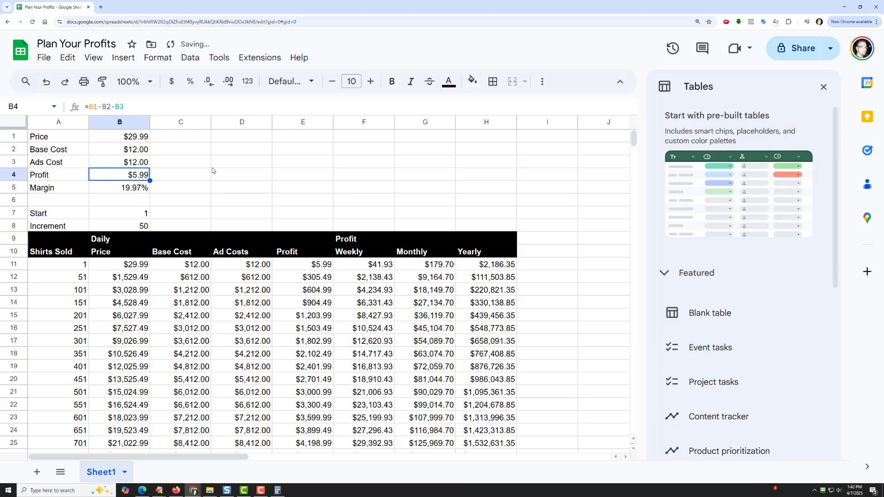
pyautogui.press('Down')
pyautogui.press('Down')
pyautogui.press('Up')
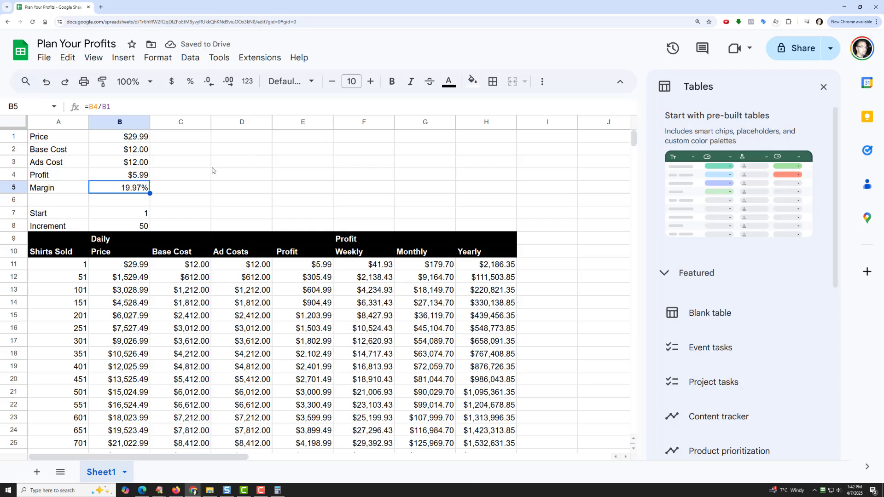
# Highlight the 501-shirt row A21:H21 and the 51-shirt row A12:H12 to compare their profits.
pyautogui.click(53, 392)
pyautogui.hotkey('shift', 'Right')
pyautogui.hotkey('shift', 'Right')
pyautogui.hotkey('shift', 'Right')
pyautogui.hotkey('shift', 'Right')
pyautogui.hotkey('shift', 'Right')
pyautogui.hotkey('shift', 'Right')
pyautogui.hotkey('shift', 'Right')
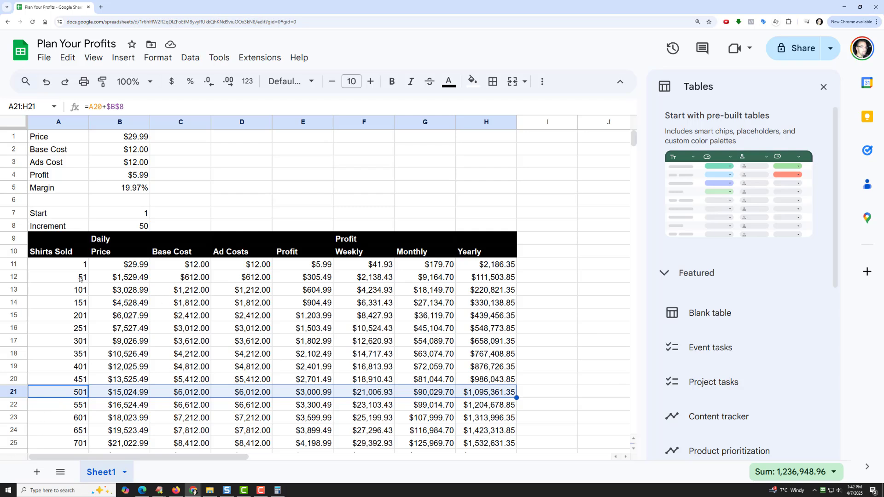
pyautogui.moveTo(82, 278); pyautogui.dragTo(478, 279)
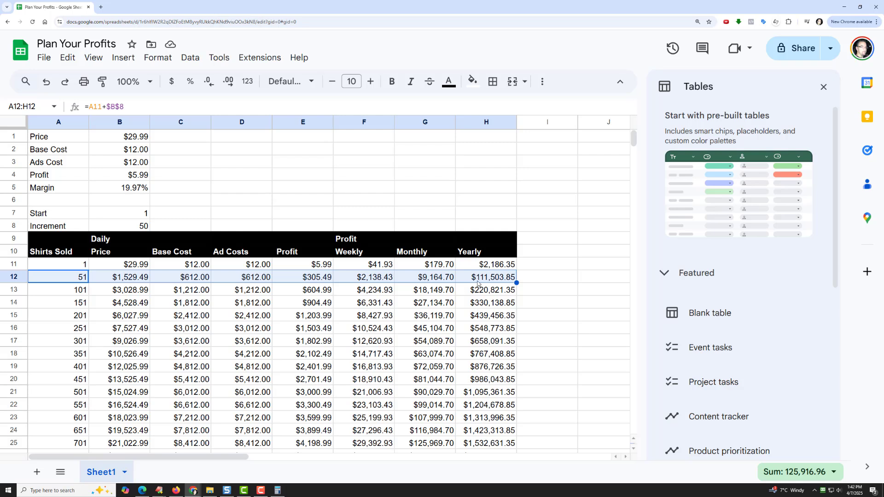
# Select the 51-shirt daily price in B12, switch to Calculator and work out the yearly sales as 1529.49*365.
pyautogui.click(128, 281)
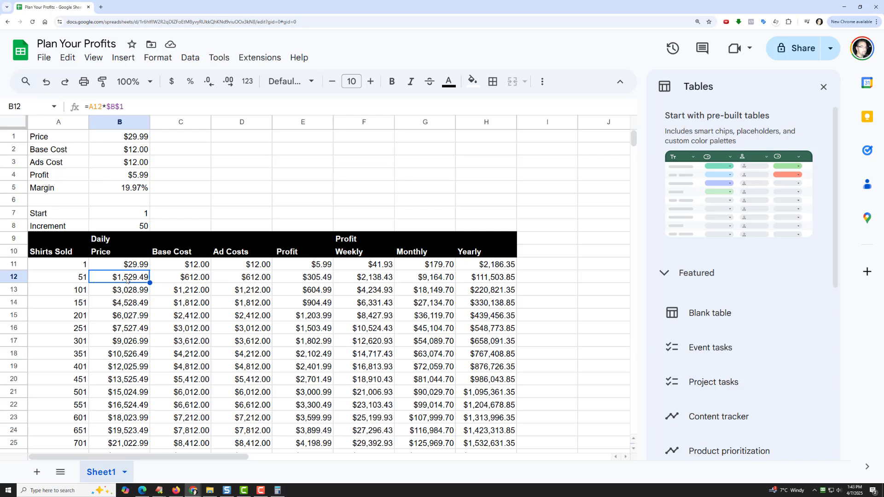
pyautogui.click(277, 490)
pyautogui.click(438, 198)
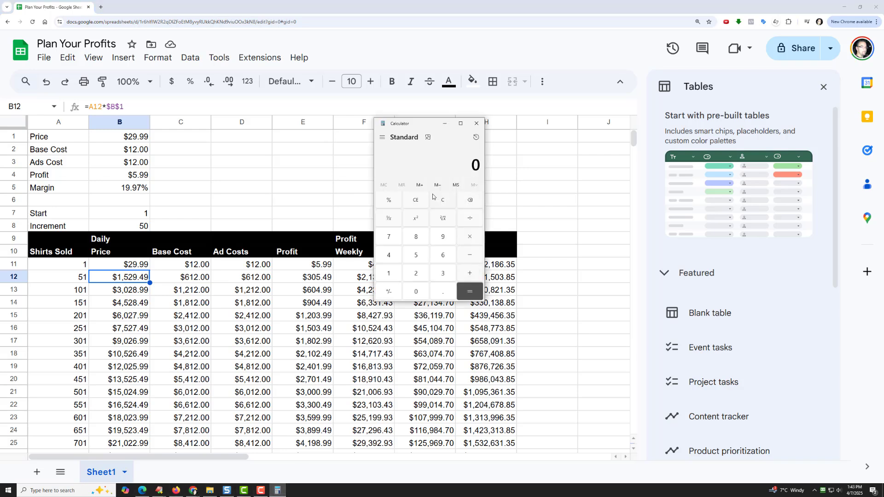
pyautogui.write('1529.')
pyautogui.write('49*365')
pyautogui.press('Return')
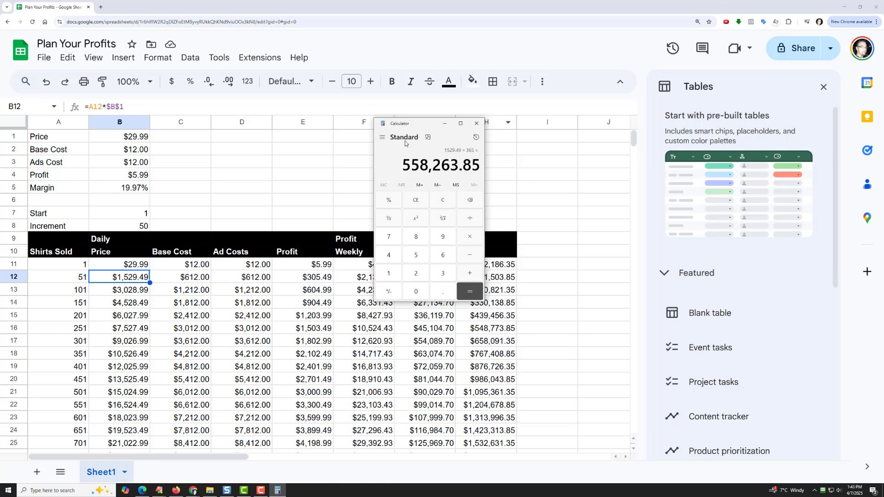
# Clear Calculator, work out the 101-shirt yearly sales as 3028.99*365, and highlight row A13:H13 in the spreadsheet.
pyautogui.click(441, 198)
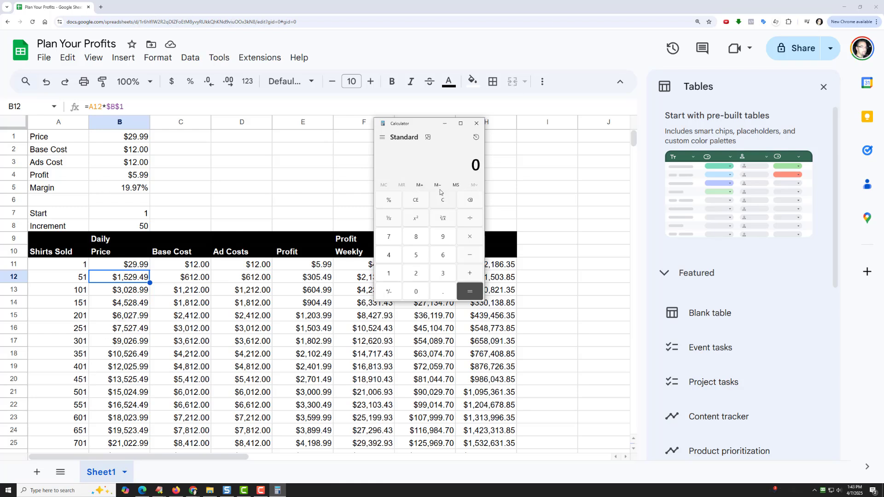
pyautogui.write('3028')
pyautogui.write('.')
pyautogui.write('99*365')
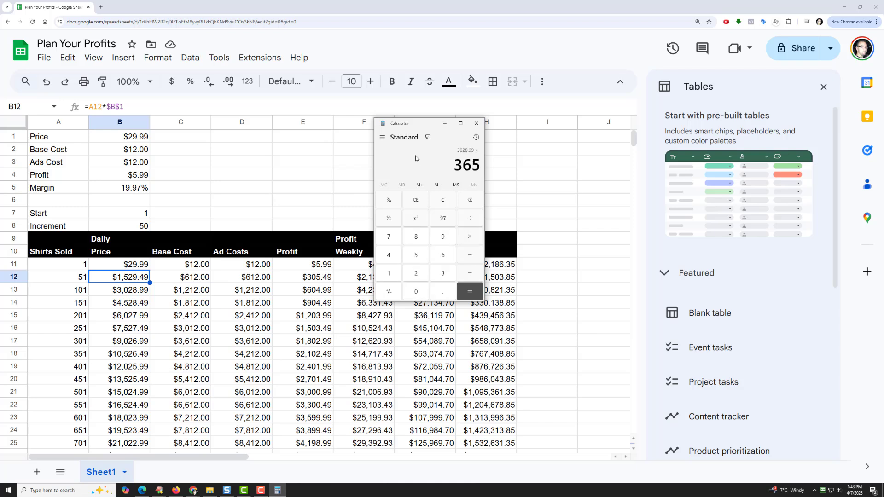
pyautogui.press('Return')
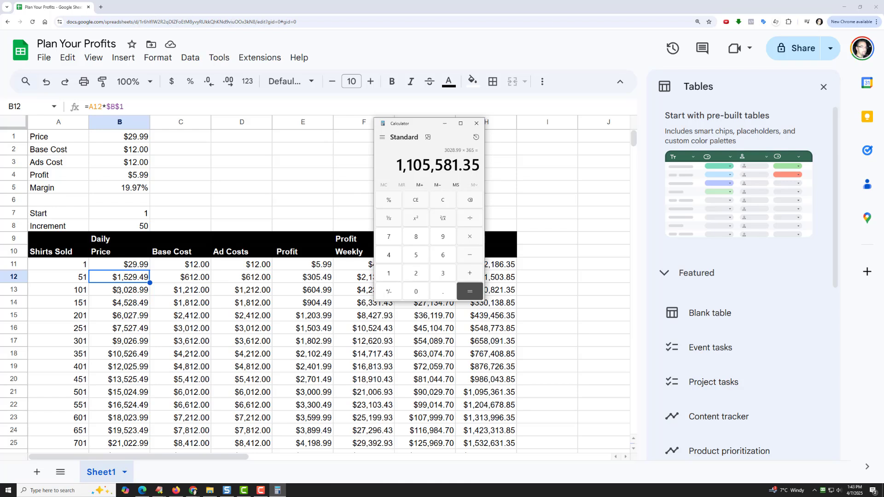
pyautogui.moveTo(83, 290); pyautogui.dragTo(500, 291)
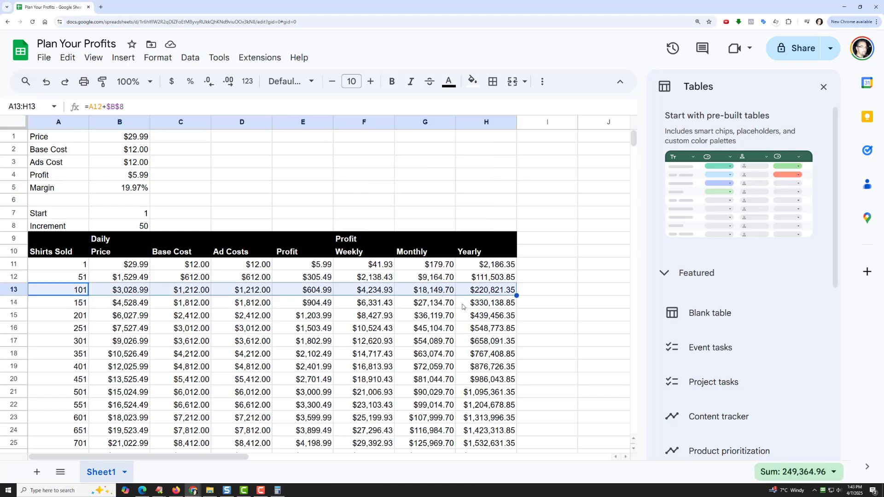
# Switch to Calculator, move it clear of the profit table, and work out the 101-shirt yearly ad spend as 1212*365.
pyautogui.click(277, 490)
pyautogui.moveTo(420, 122); pyautogui.dragTo(576, 143)
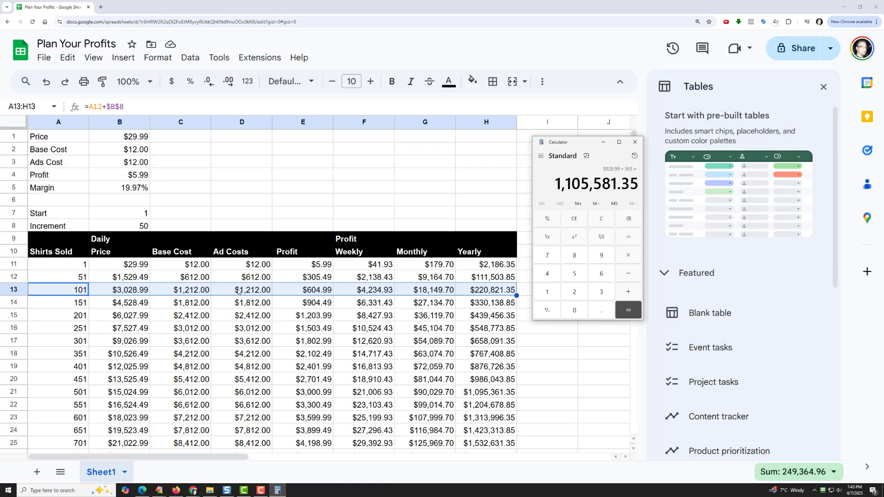
pyautogui.click(604, 219)
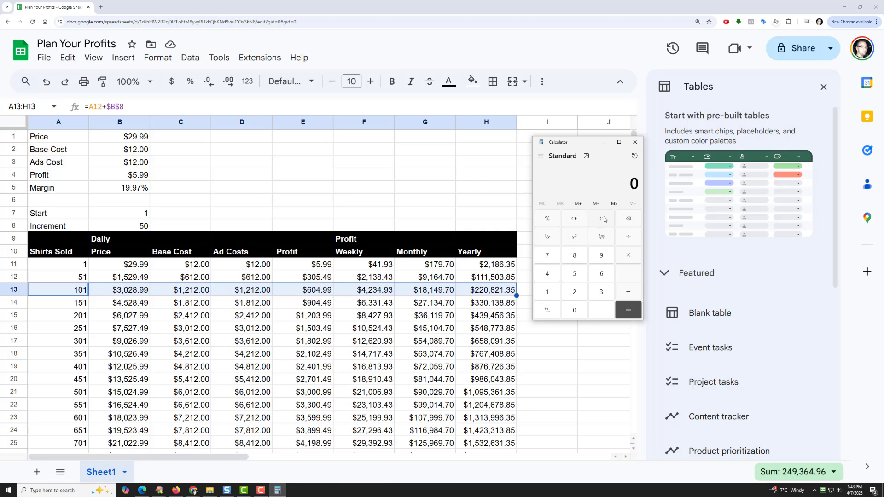
pyautogui.write('1212')
pyautogui.write('*365')
pyautogui.press('Return')
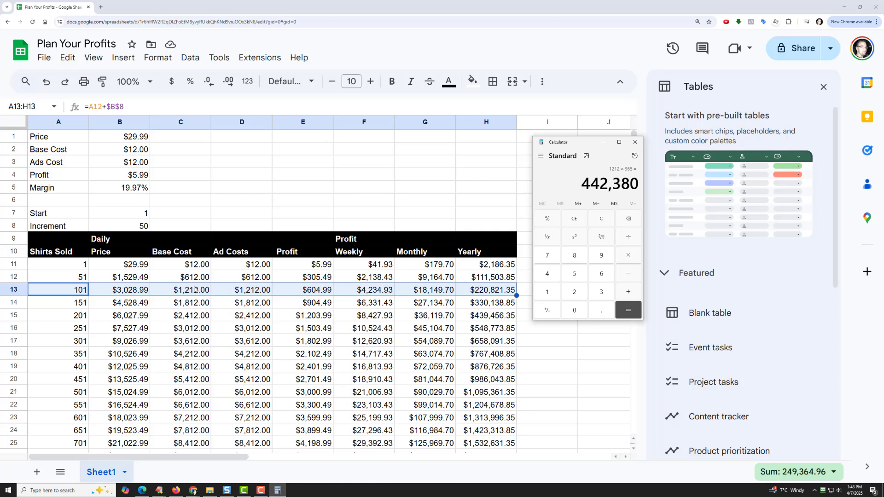
# Return to the spreadsheet and insert one row above row 9, the table's Daily and Profit header row.
pyautogui.click(200, 214)
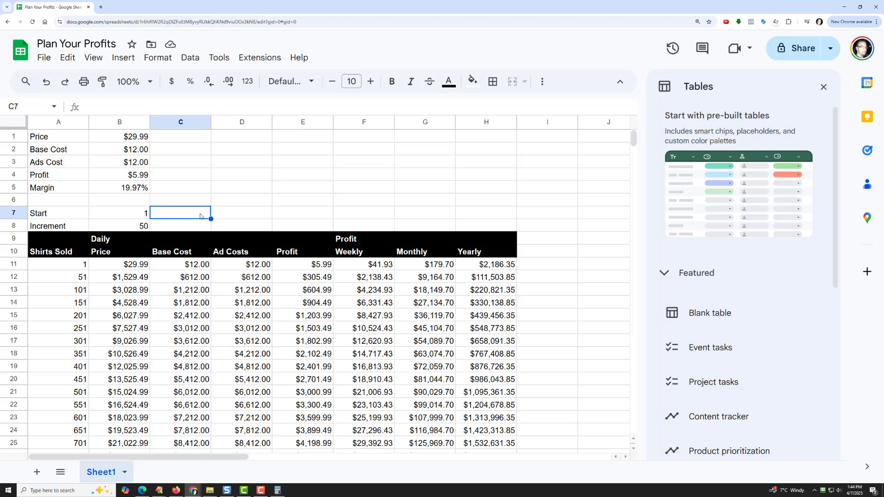
pyautogui.click(14, 238)
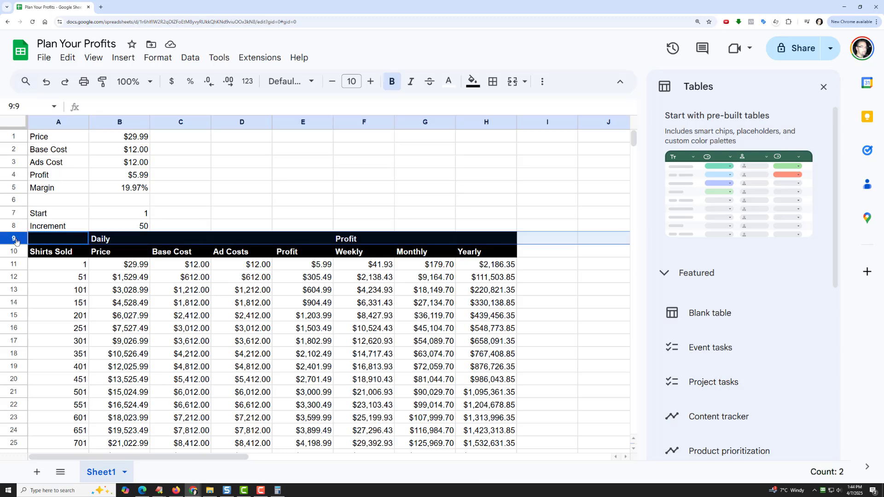
pyautogui.rightClick(13, 238)
pyautogui.click(67, 266)
pyautogui.click(187, 207)
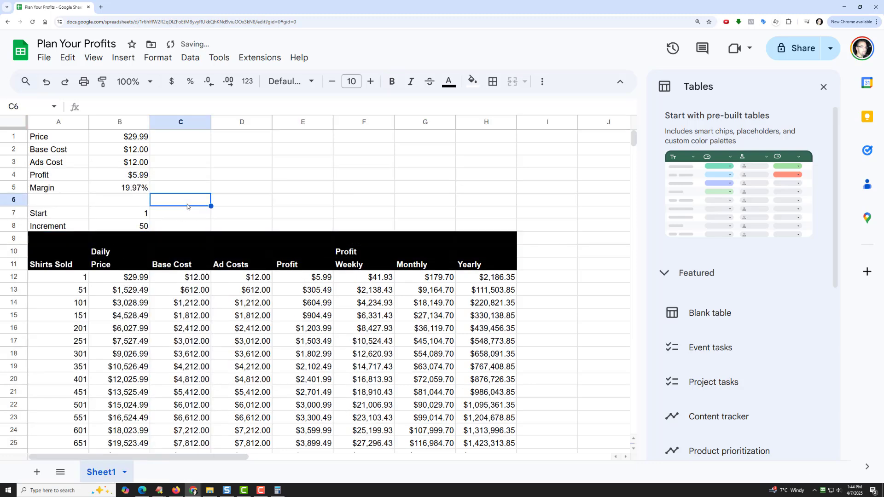
# Fill the blank row A9:H9 above the profit table's header with white.
pyautogui.click(259, 178)
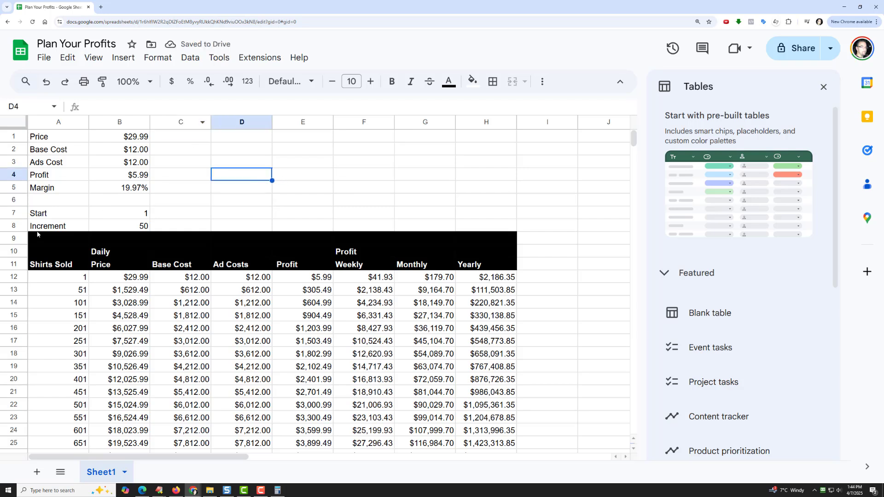
pyautogui.click(14, 239)
pyautogui.click(43, 237)
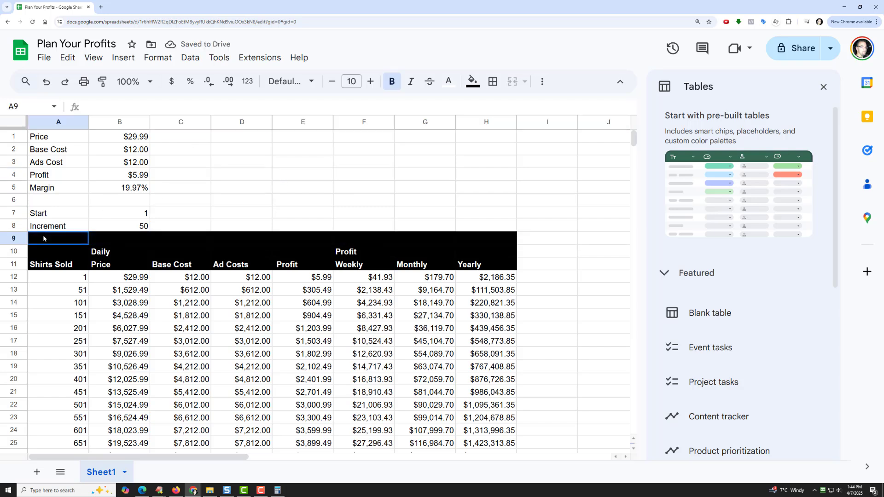
pyautogui.moveTo(63, 241); pyautogui.dragTo(324, 239)
pyautogui.click(126, 242)
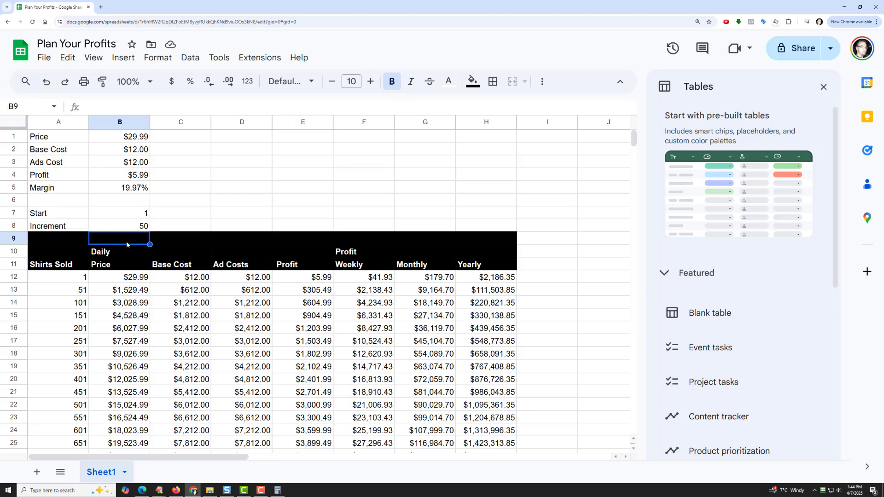
pyautogui.moveTo(64, 238); pyautogui.dragTo(471, 236)
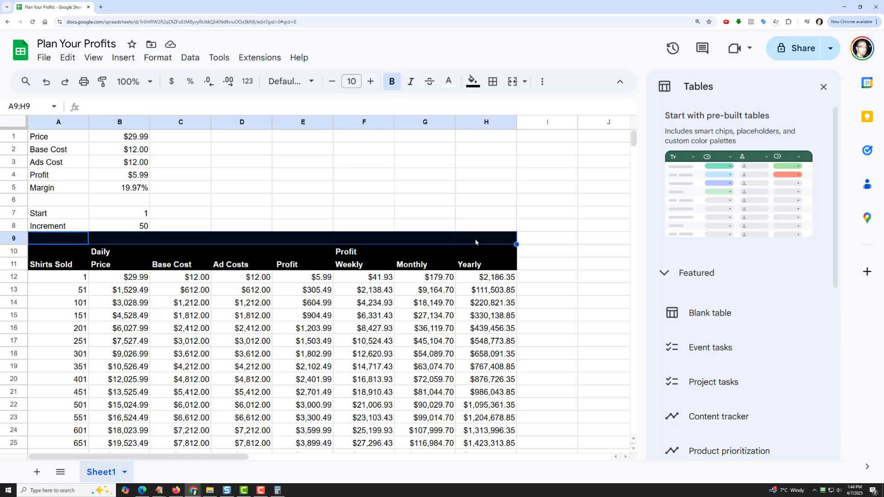
pyautogui.click(473, 83)
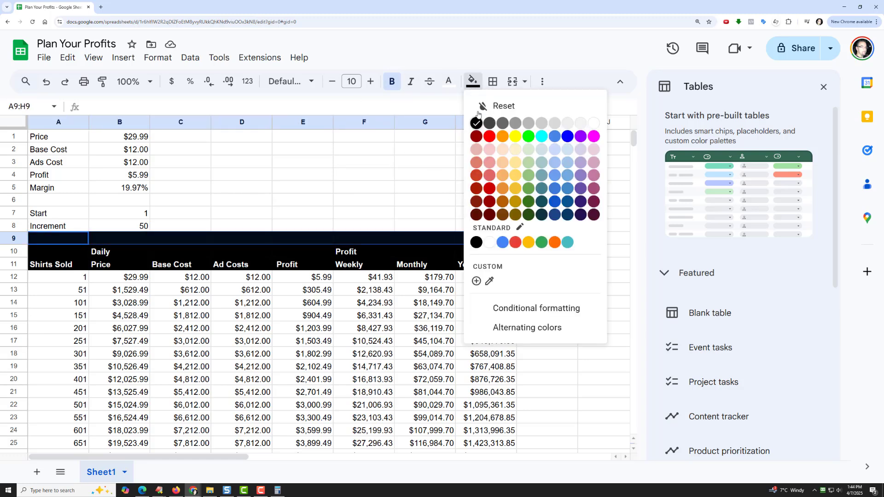
pyautogui.click(594, 123)
pyautogui.click(363, 174)
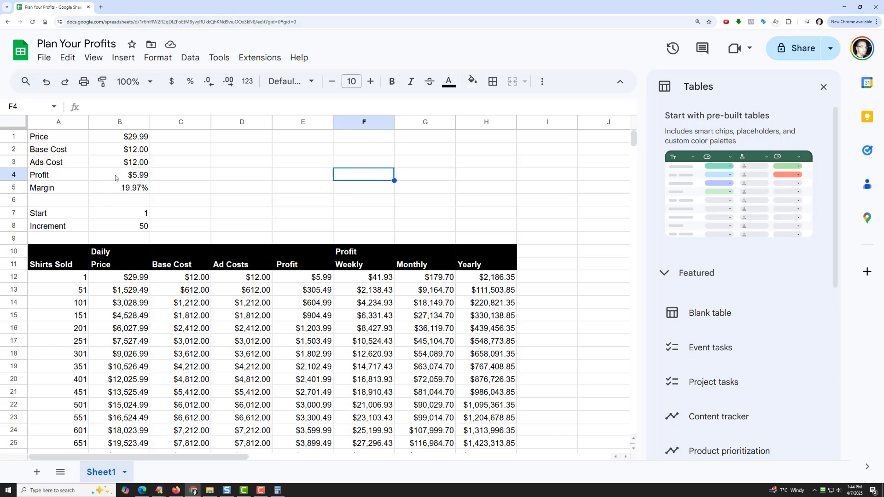
# Test rising ads costs in B3 by setting it to 13, 14 and finally 15.
pyautogui.click(128, 166)
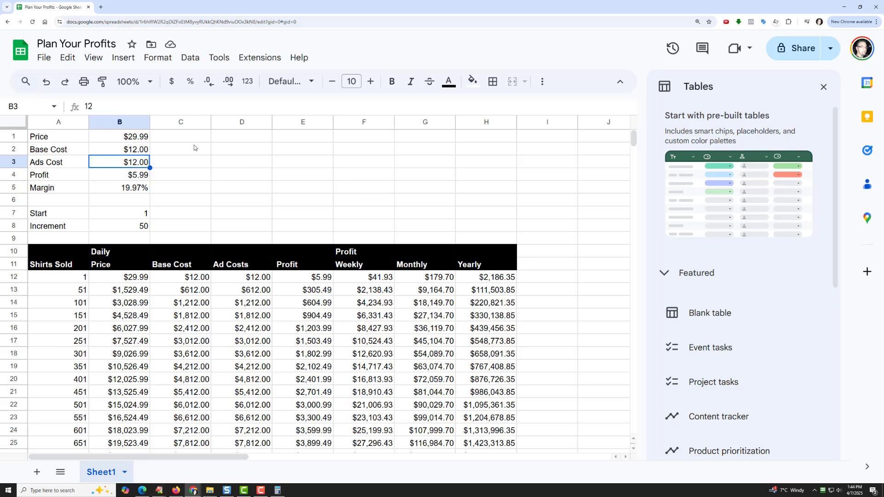
pyautogui.write('13')
pyautogui.press('Return')
pyautogui.press('Up')
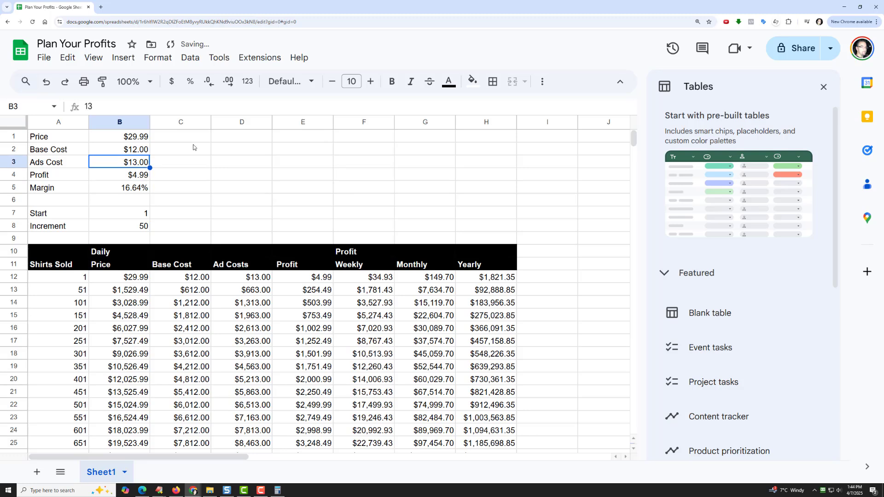
pyautogui.write('14')
pyautogui.press('Return')
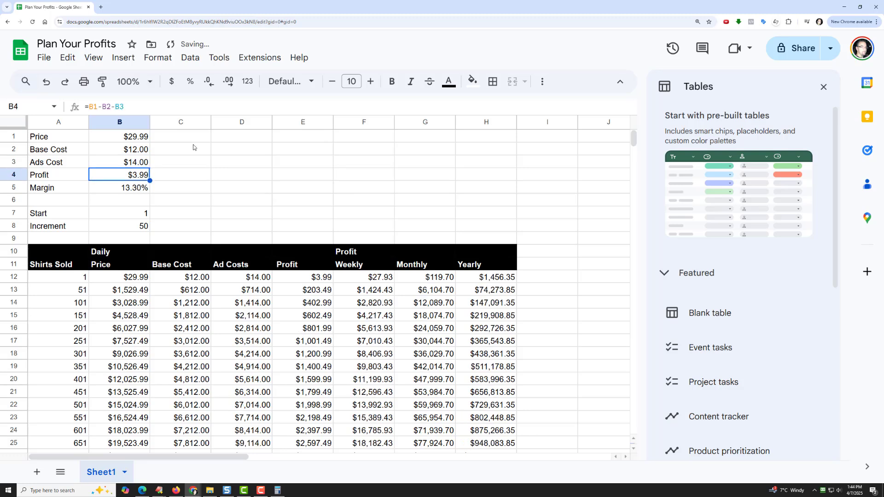
pyautogui.press('Up')
pyautogui.write('15')
pyautogui.press('Return')
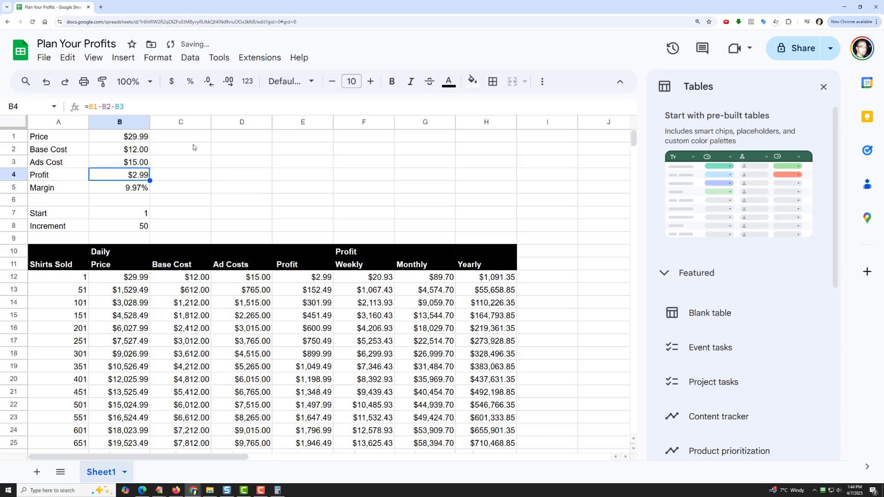
# Examine the cost inputs and the profit table down to its last row under the $15.00 ads cost.
pyautogui.press('Down')
pyautogui.press('Down')
pyautogui.press('Up')
pyautogui.press('Up')
pyautogui.press('Up')
pyautogui.press('Up')
pyautogui.press('Down')
pyautogui.press('Down')
pyautogui.press('Down')
pyautogui.press('Down')
pyautogui.press('Down')
pyautogui.press('Down')
pyautogui.press('Down')
pyautogui.press('Down')
pyautogui.press('Down')
pyautogui.press('Down')
pyautogui.press('Down')
pyautogui.press('Down')
pyautogui.press('Down')
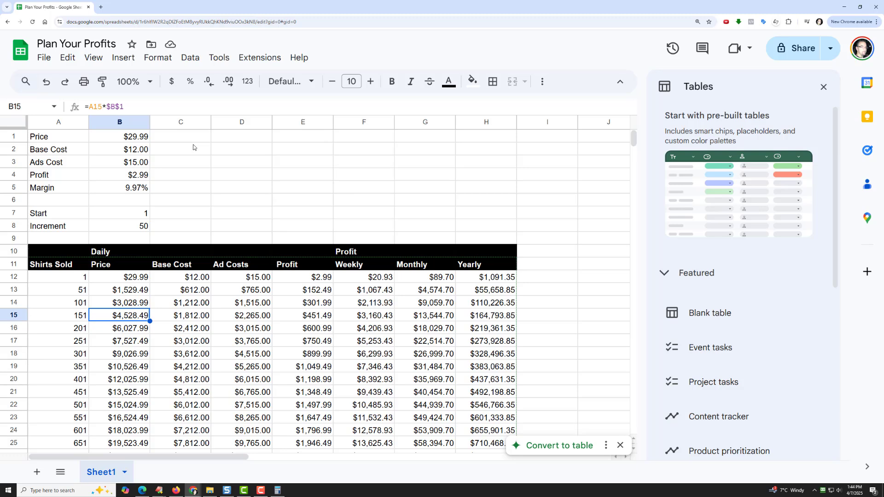
pyautogui.scroll(-5, 395, 325)
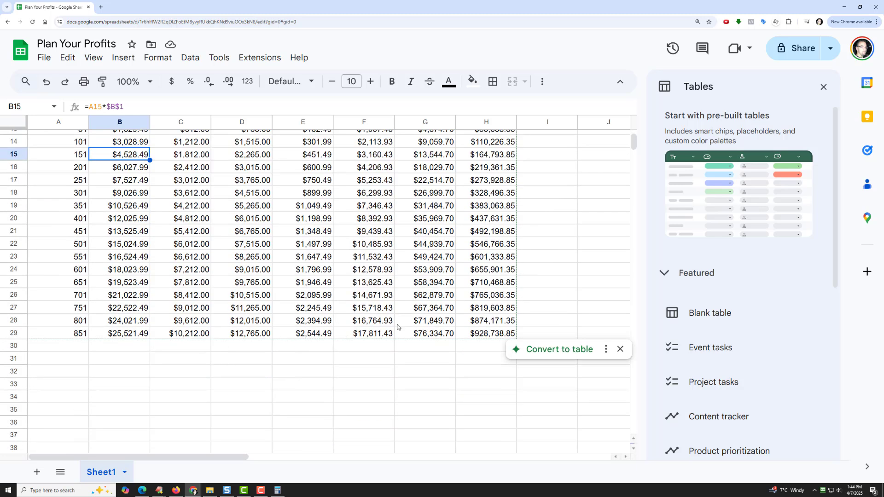
pyautogui.scroll(5, 153, 215)
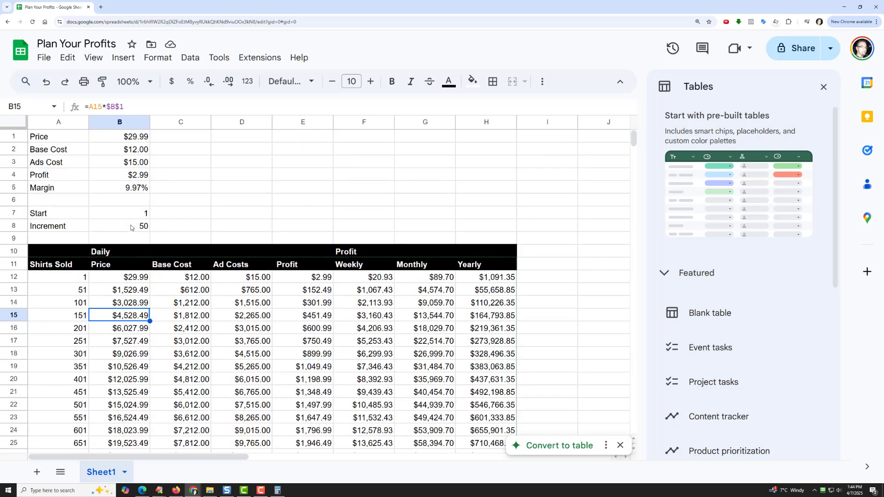
# Set the shirt increment in B8 to 75.
pyautogui.click(133, 226)
pyautogui.write('75')
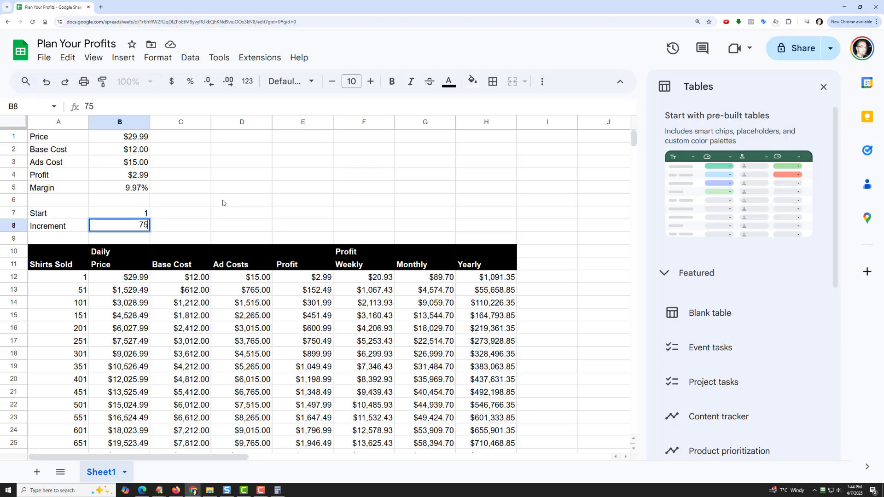
pyautogui.press('Return')
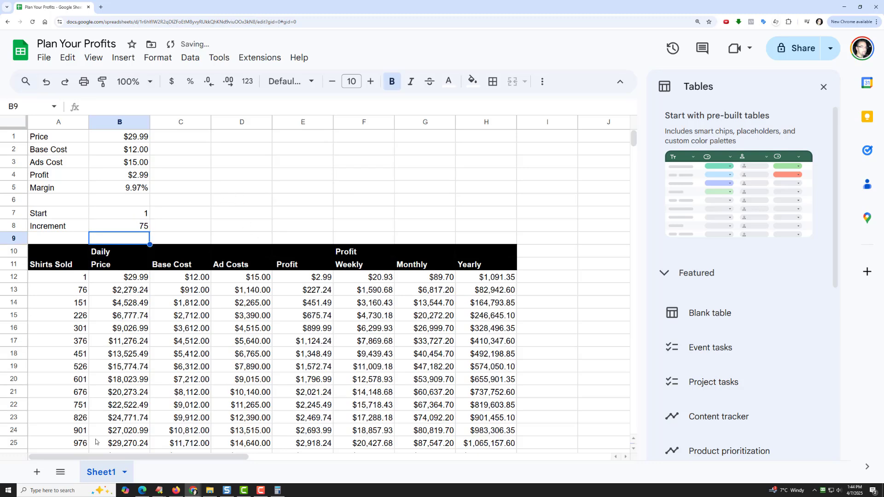
# Highlight the 976-shirt row A25:H25 and the 226-shirt row A15:H15 for review, and dismiss the table conversion suggestion.
pyautogui.moveTo(64, 443); pyautogui.dragTo(119, 443)
pyautogui.moveTo(343, 452); pyautogui.dragTo(479, 448)
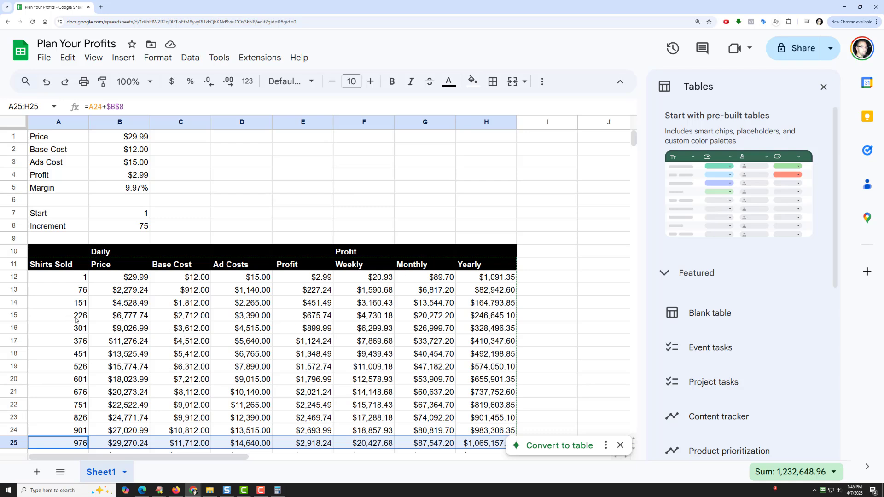
pyautogui.moveTo(76, 320); pyautogui.dragTo(488, 316)
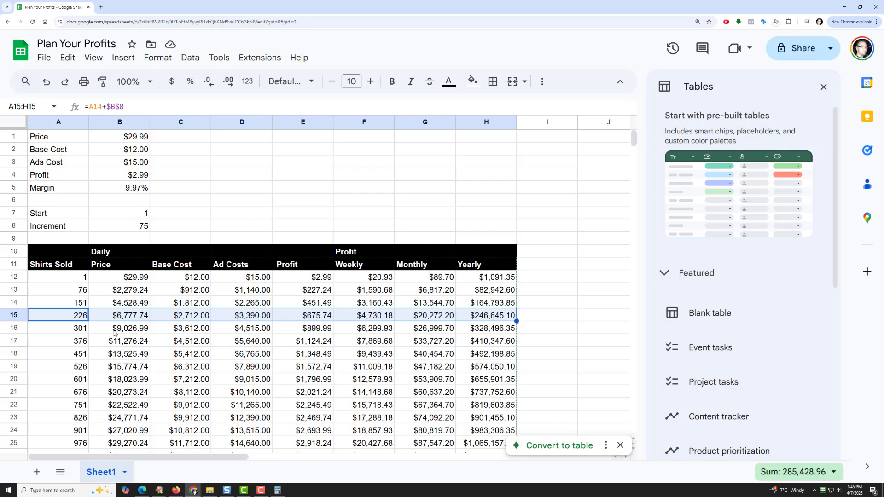
pyautogui.click(621, 445)
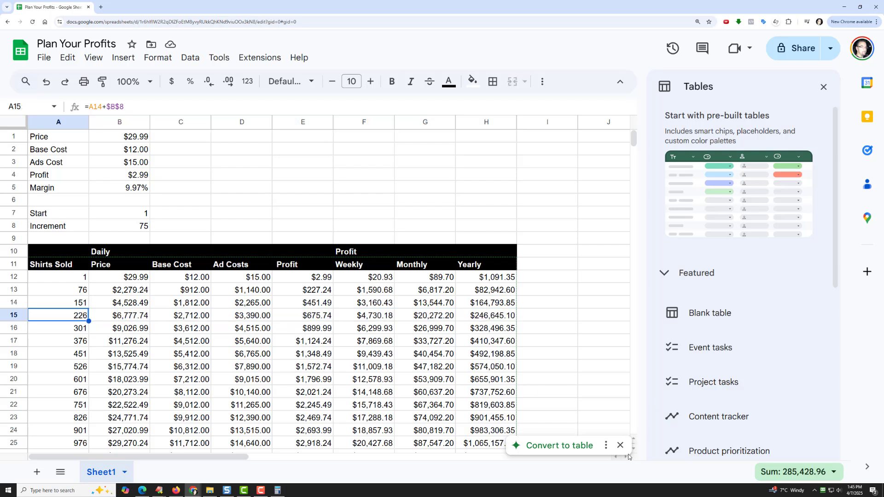
pyautogui.click(620, 445)
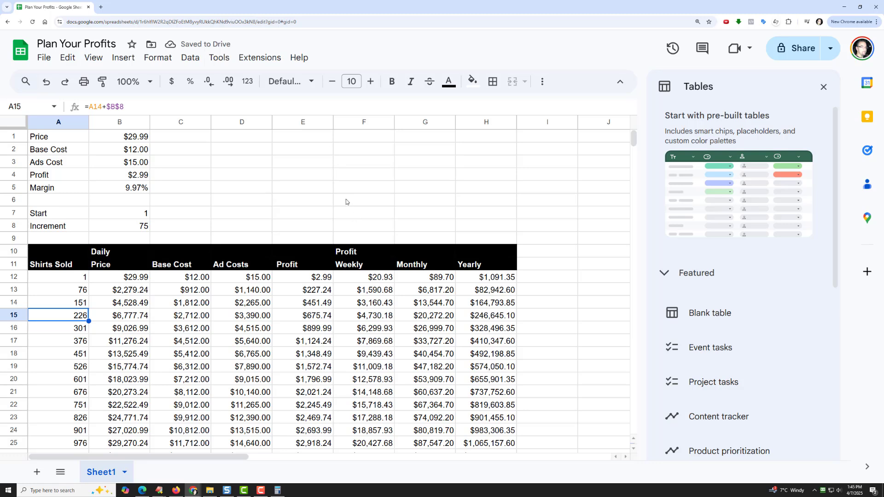
# Set the shirt increment in B8 to 1.
pyautogui.click(120, 228)
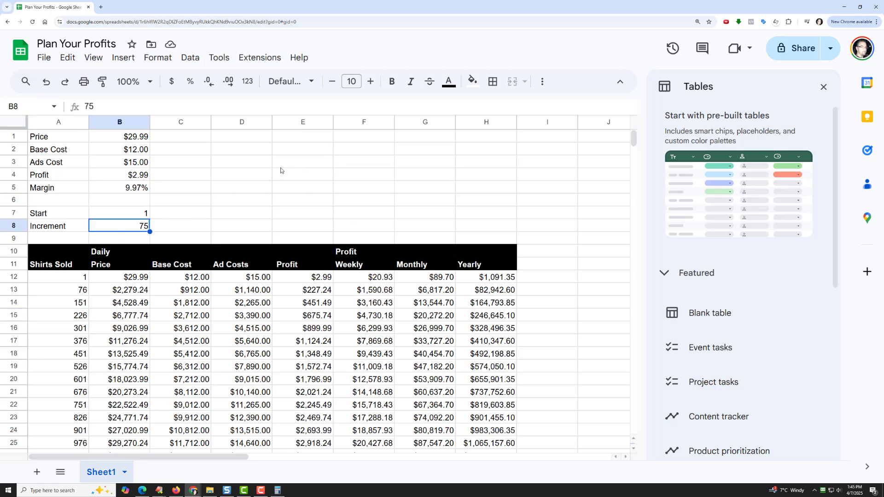
pyautogui.write('1')
pyautogui.press('Return')
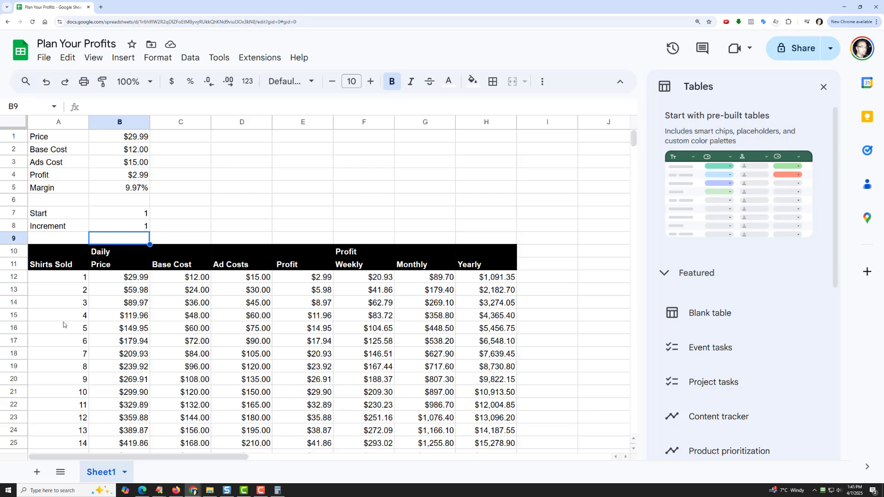
# Highlight the 1-shirt row A12:H12 and the 10-shirt row A21:H21 to review their profits.
pyautogui.click(77, 281)
pyautogui.moveTo(92, 281); pyautogui.dragTo(461, 282)
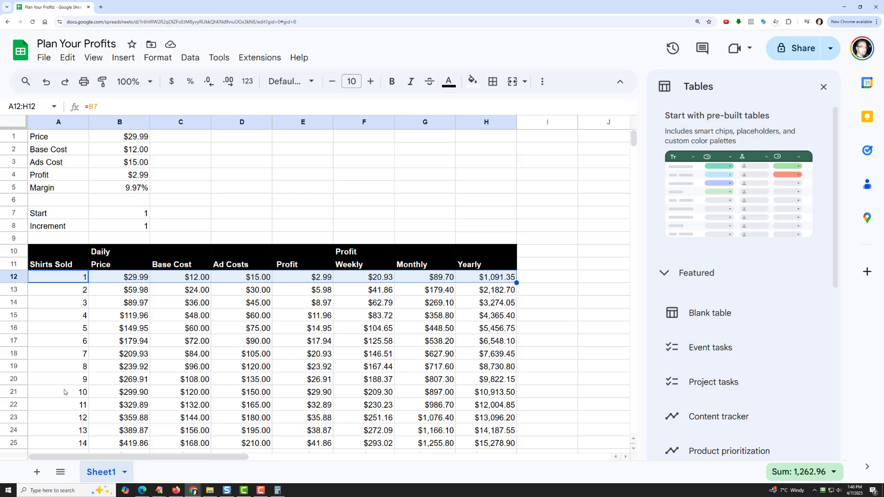
pyautogui.moveTo(77, 392); pyautogui.dragTo(476, 398)
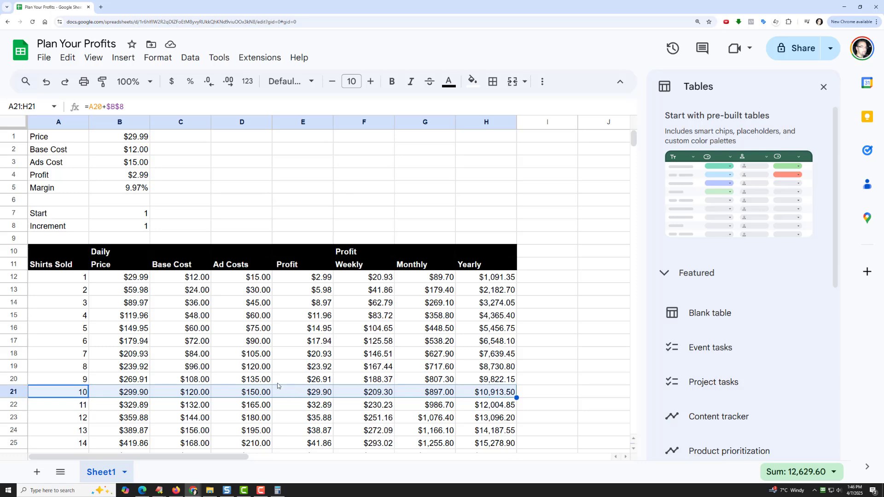
pyautogui.scroll(-2, 278, 386)
pyautogui.scroll(2, 257, 377)
# Set the price in B1 to 59.99 and the base cost in B2 to 13.
pyautogui.click(127, 138)
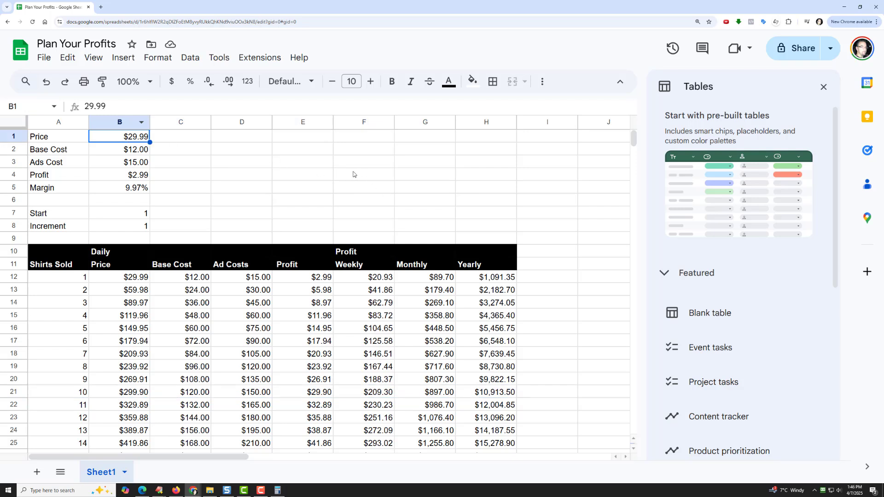
pyautogui.write('$59.99')
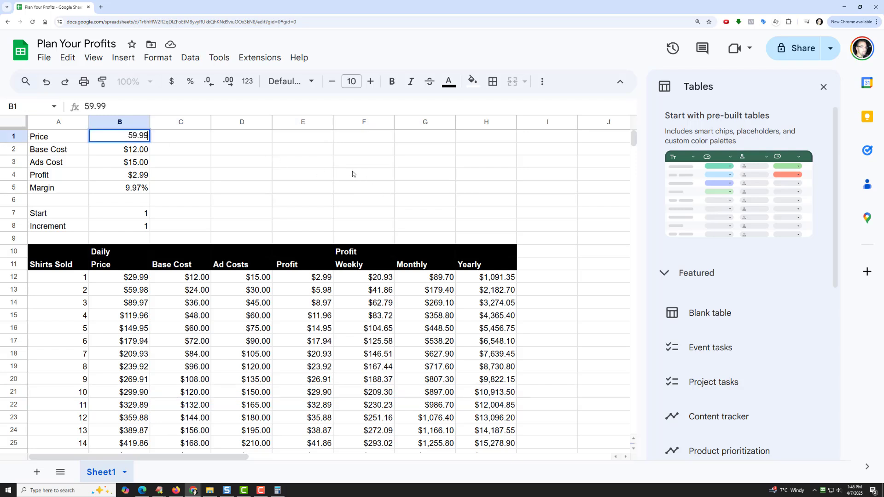
pyautogui.press('Return')
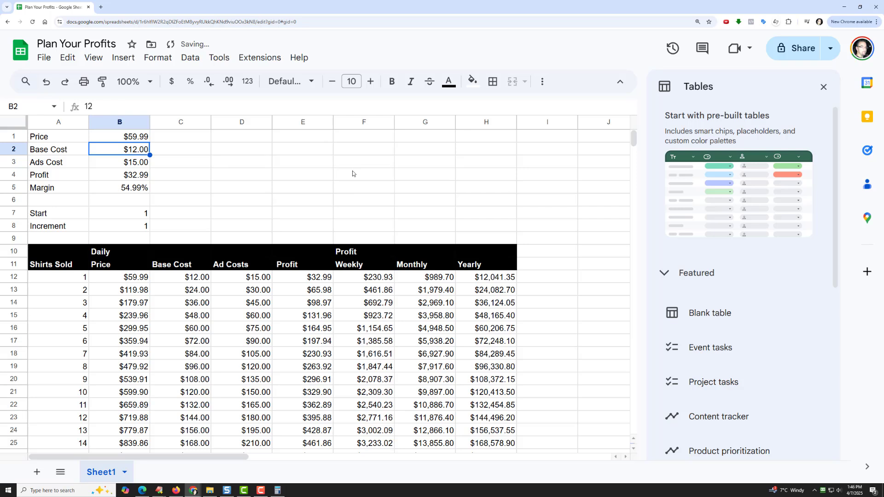
pyautogui.write('13')
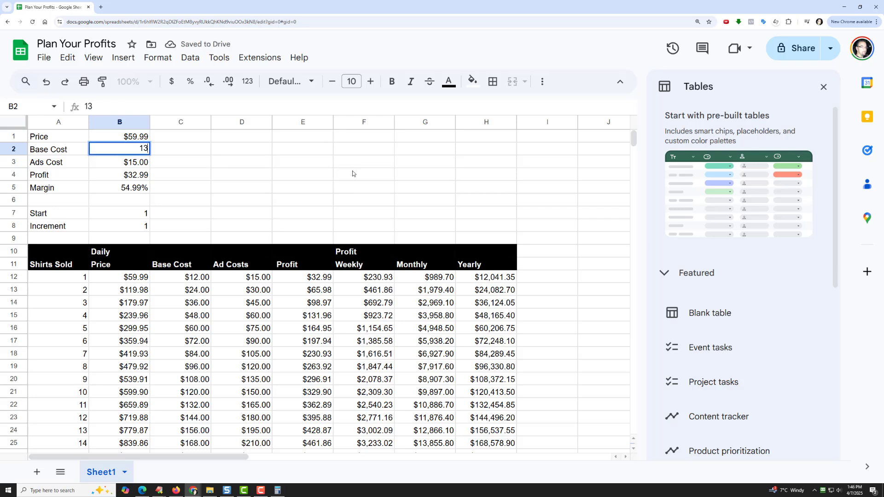
pyautogui.press('Return')
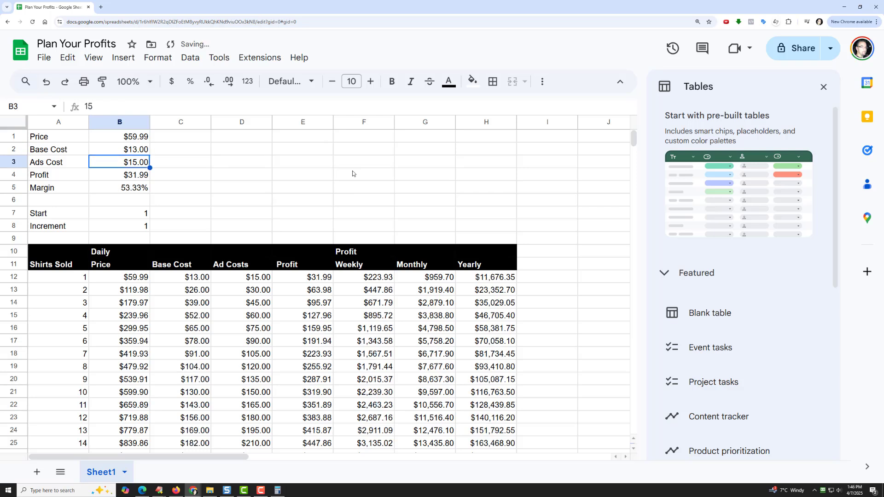
# Set the ads cost in B3 to 20 and raise it to 25.
pyautogui.write('20')
pyautogui.press('Return')
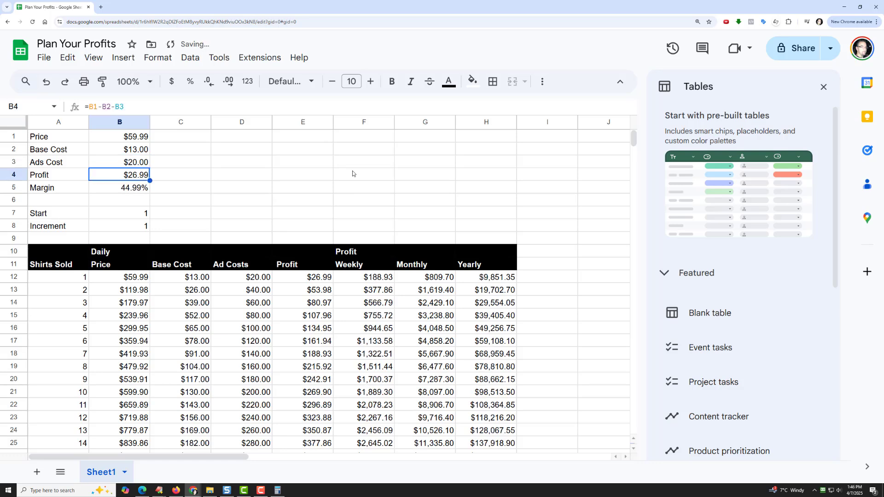
pyautogui.press('Up')
pyautogui.write('25')
pyautogui.press('Return')
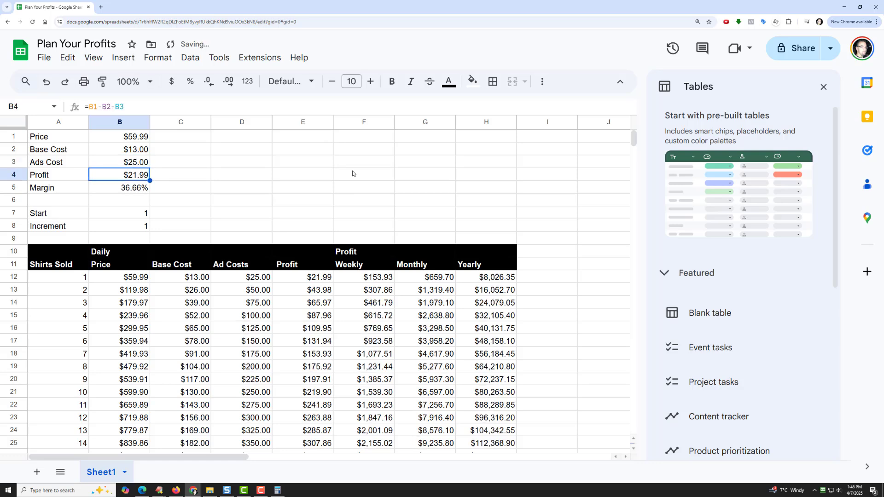
# Examine the price, cost, profit and margin inputs and the first profit table rows for the $59.99 price.
pyautogui.press('Down')
pyautogui.press('Down')
pyautogui.press('Down')
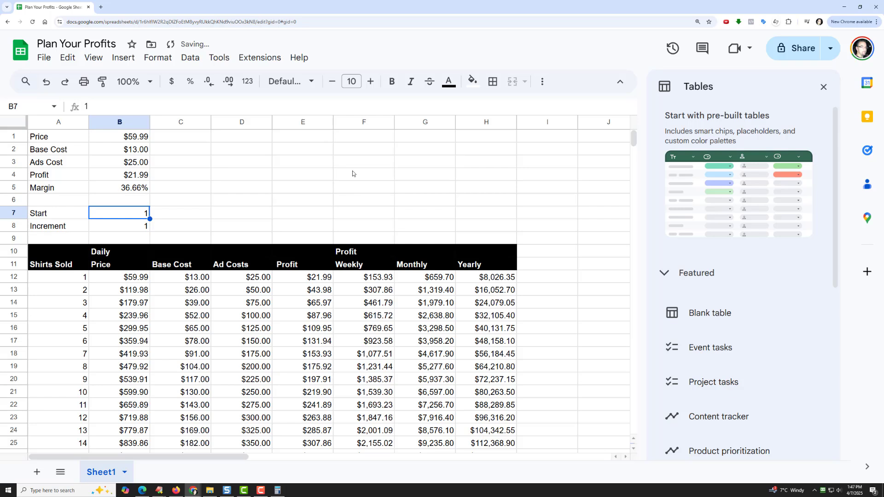
pyautogui.press('Up')
pyautogui.press('Up')
pyautogui.press('Up')
pyautogui.press('Up')
pyautogui.press('Up')
pyautogui.press('Up')
pyautogui.press('Down')
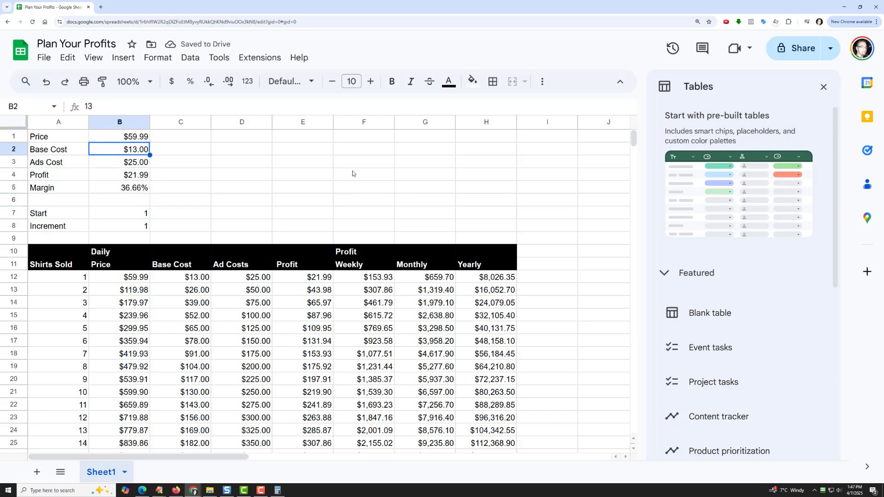
pyautogui.press('Down')
pyautogui.press('Up')
pyautogui.press('Down')
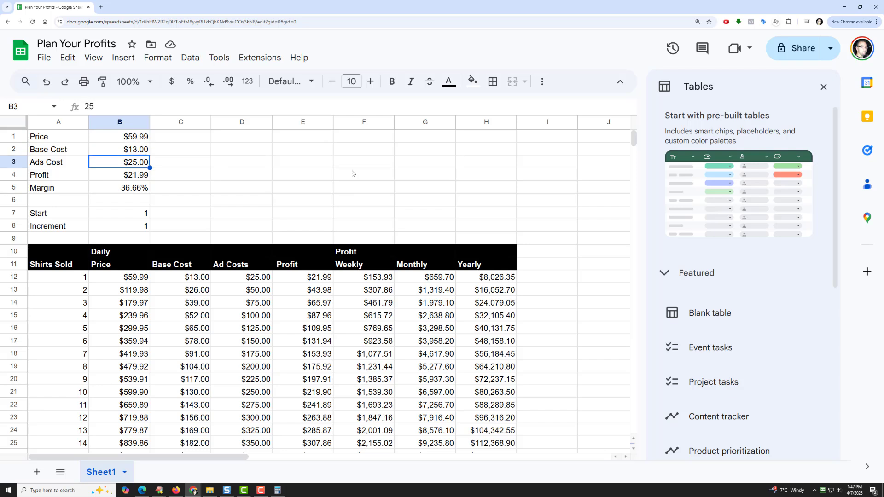
pyautogui.press('Down')
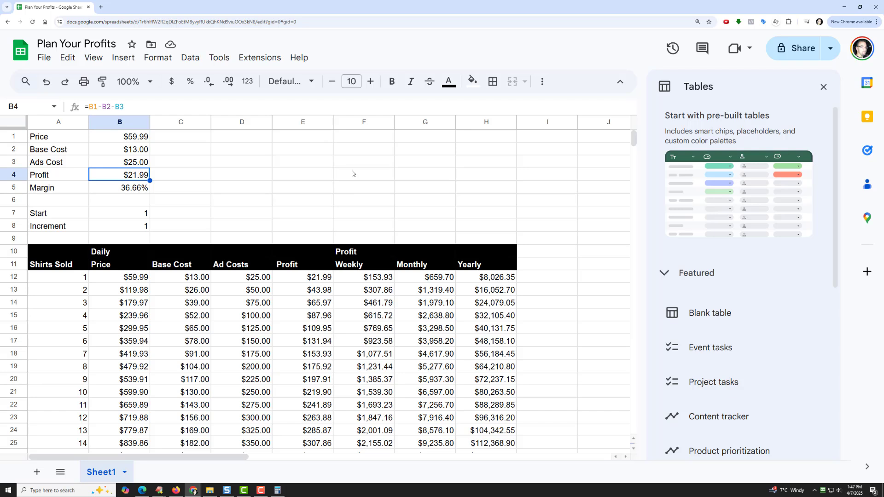
pyautogui.press('Down')
pyautogui.press('Down')
pyautogui.press('Down')
pyautogui.press('Down')
pyautogui.press('Down')
pyautogui.press('Down')
pyautogui.press('Down')
pyautogui.press('Down')
pyautogui.press('Down')
pyautogui.press('Down')
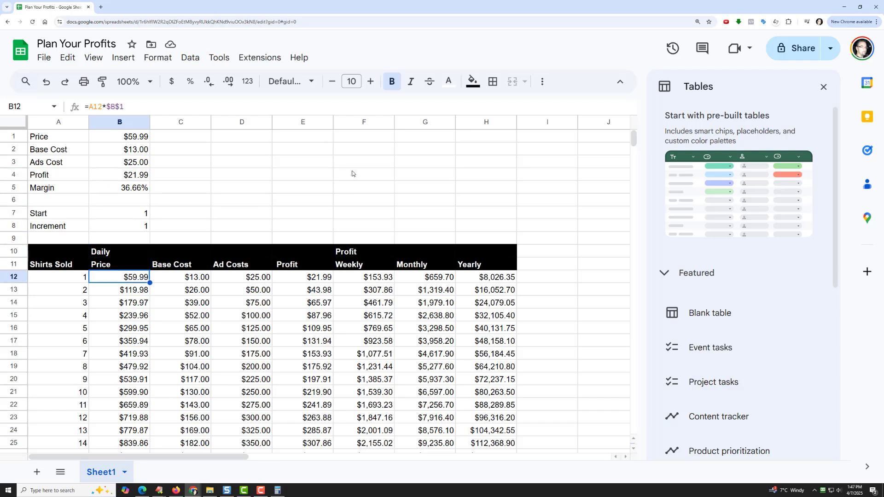
pyautogui.press('Down')
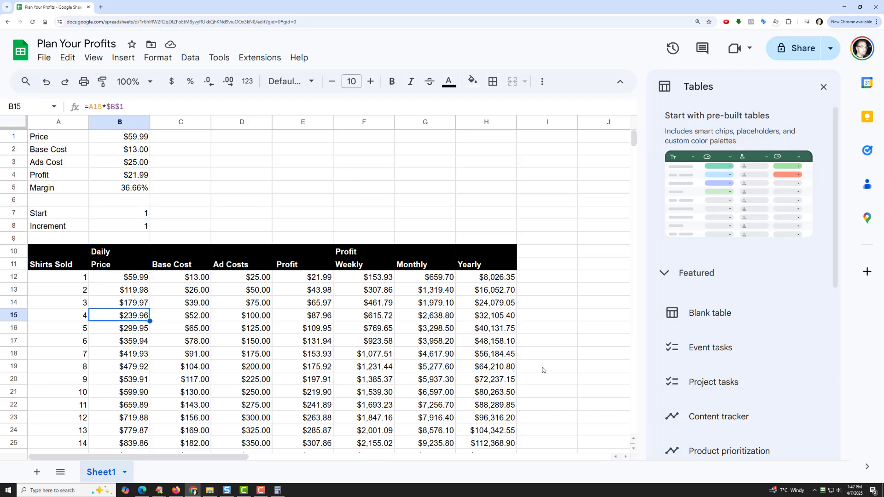
# Highlight the 13-shirt row A24:H24 and close the pre-built tables sidebar.
pyautogui.moveTo(484, 430); pyautogui.dragTo(56, 434)
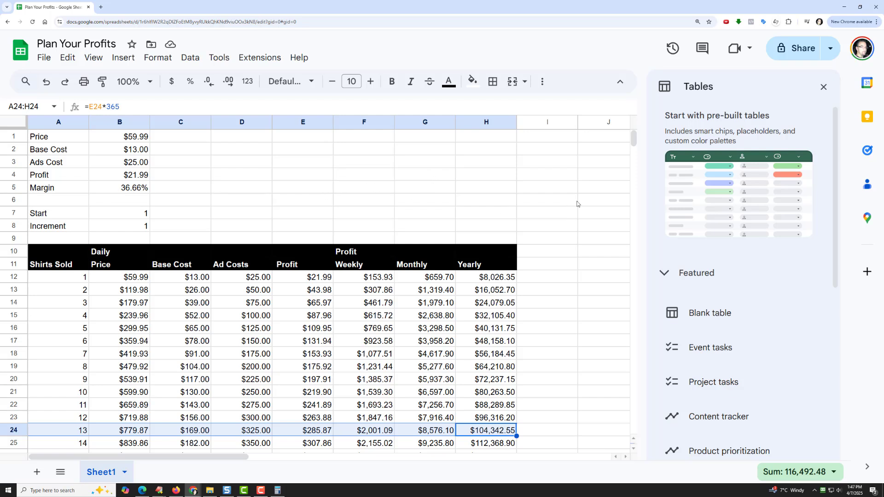
pyautogui.click(821, 88)
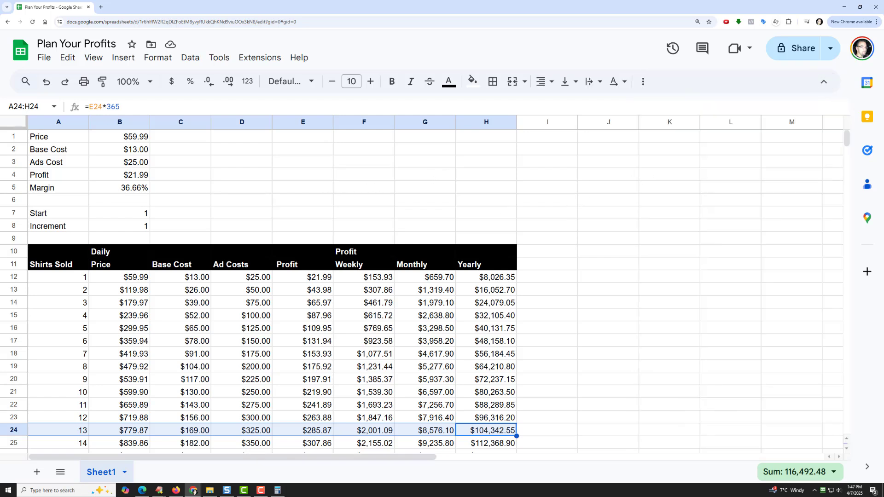